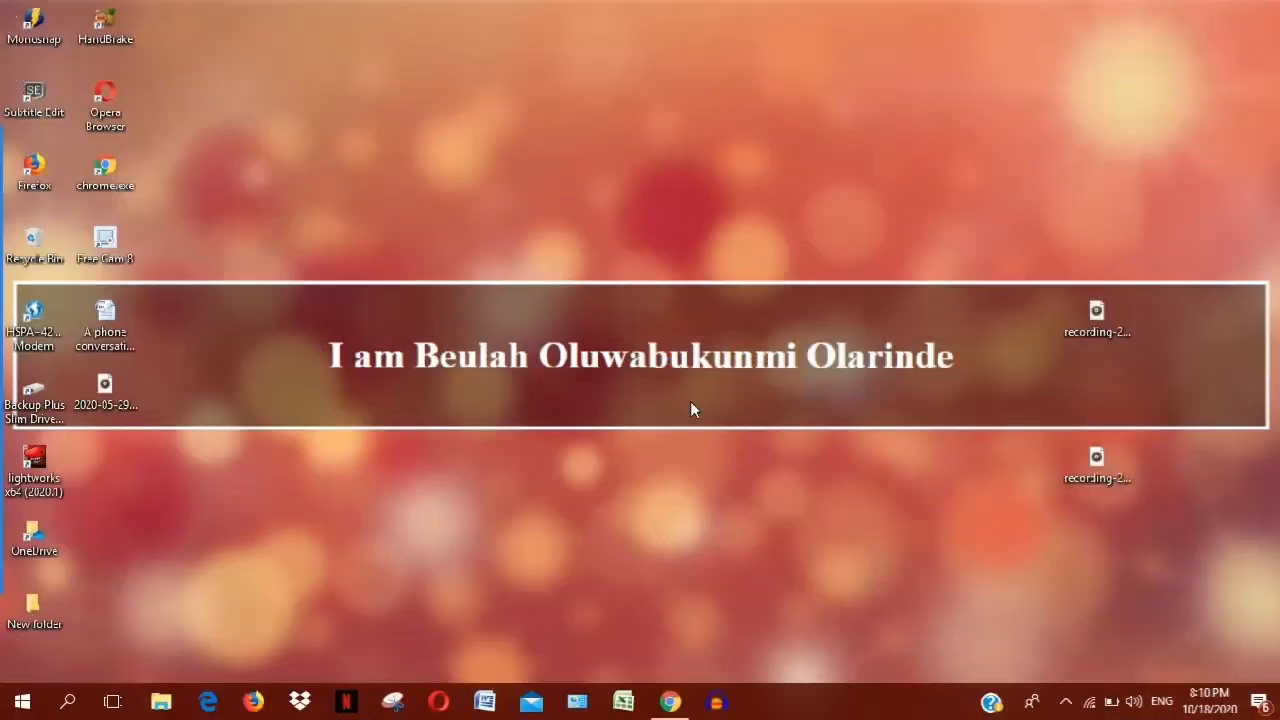
# - Launch Google Chrome from the taskbar
pyautogui.click(669, 701)
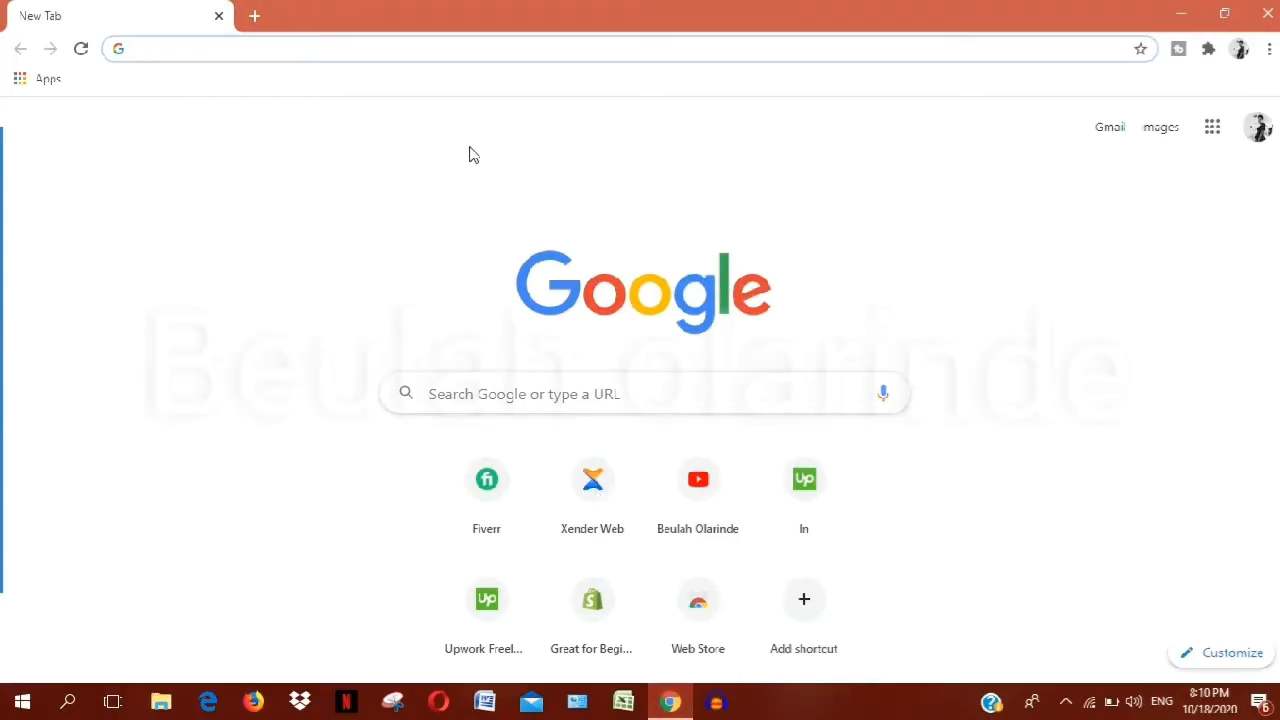
pyautogui.write('www.')
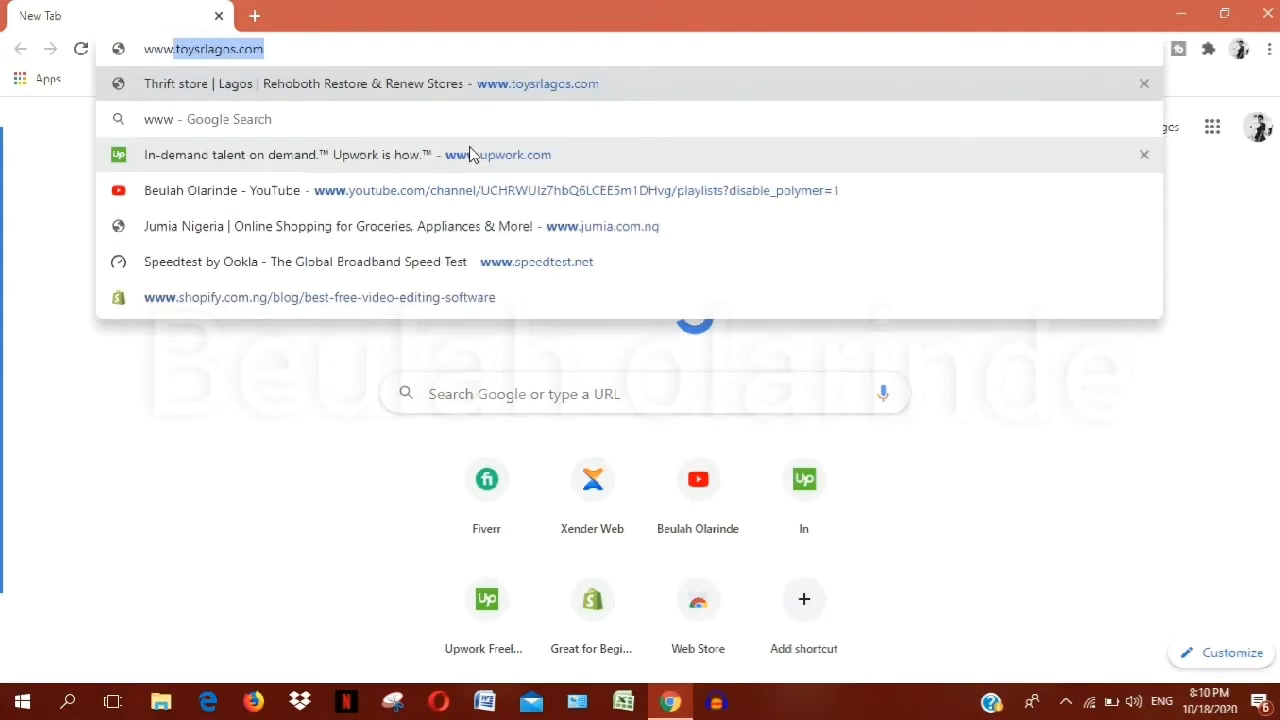
pyautogui.write('fiver')
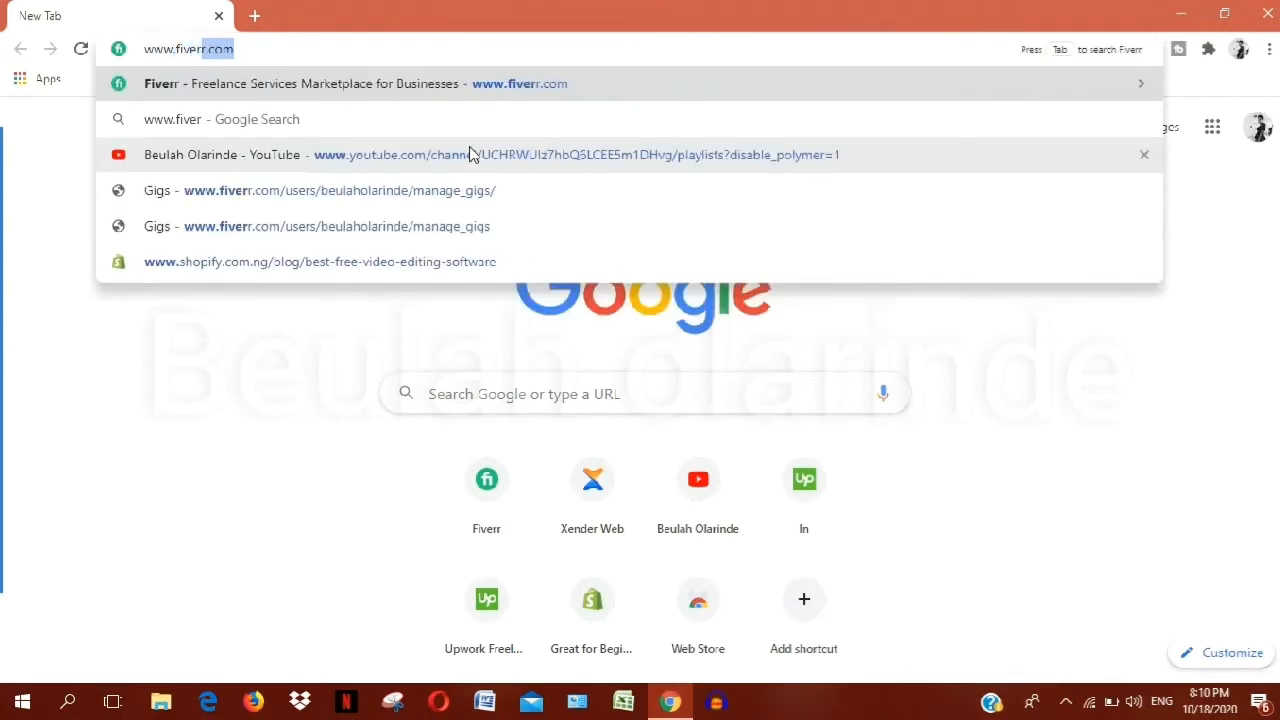
pyautogui.write('r.com')
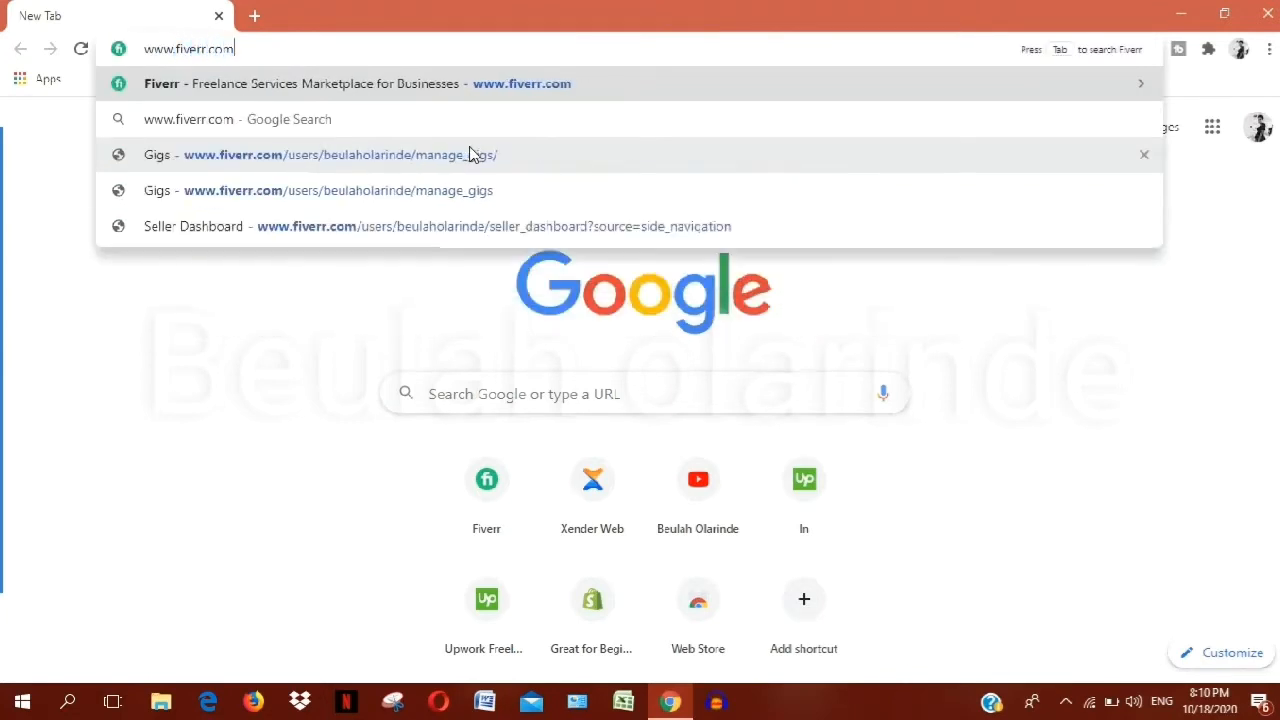
pyautogui.press('Return')
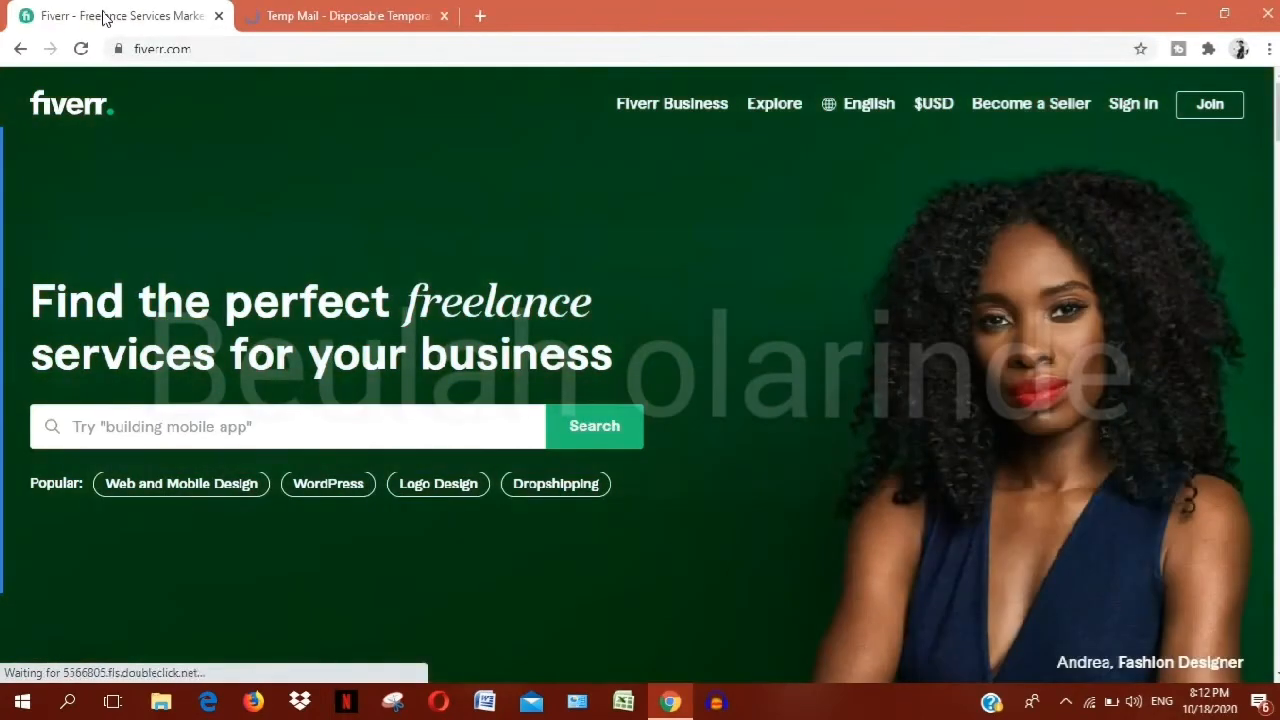
pyautogui.click(1057, 105)
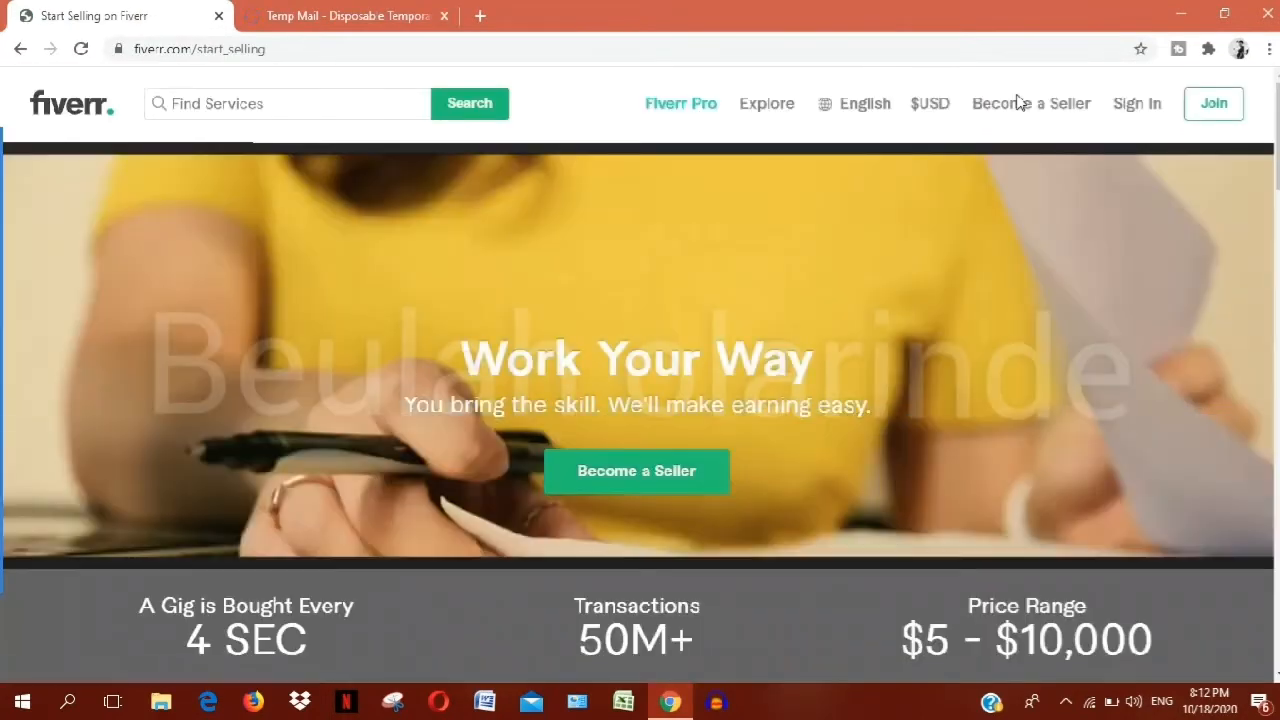
# - Start seller sign-up using the copied Temp Mail address as the email
pyautogui.click(640, 485)
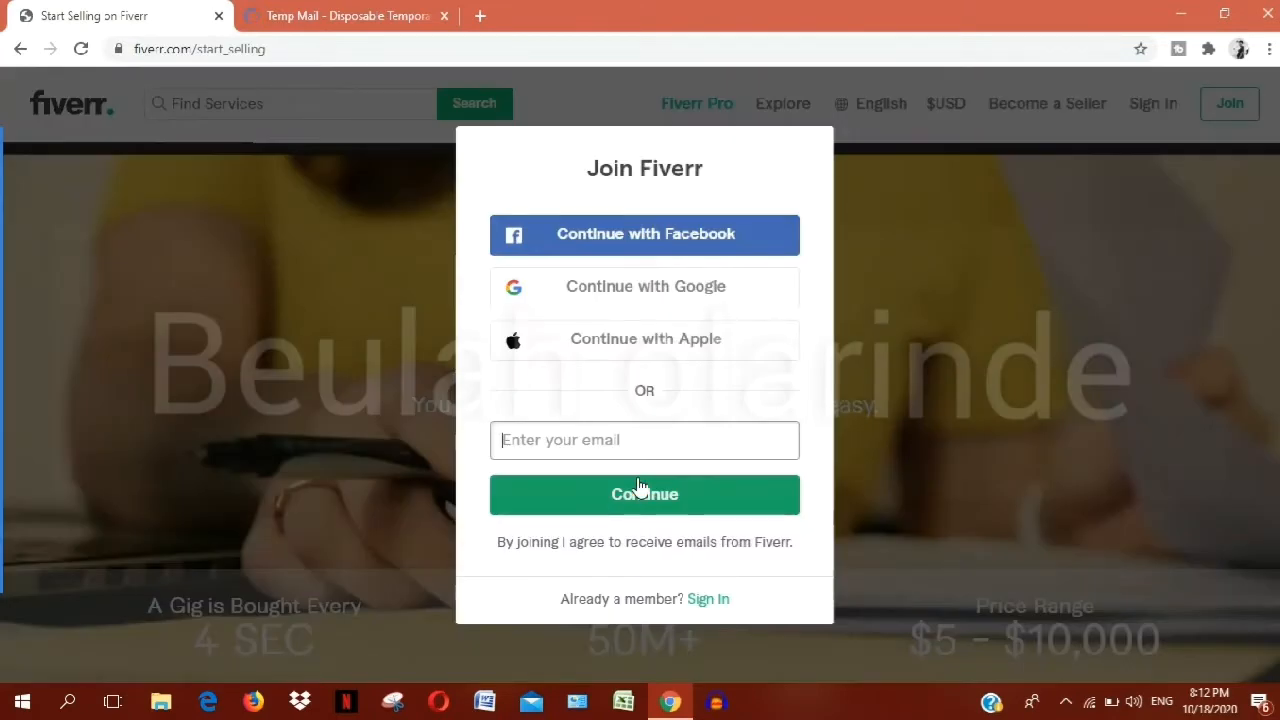
pyautogui.click(366, 17)
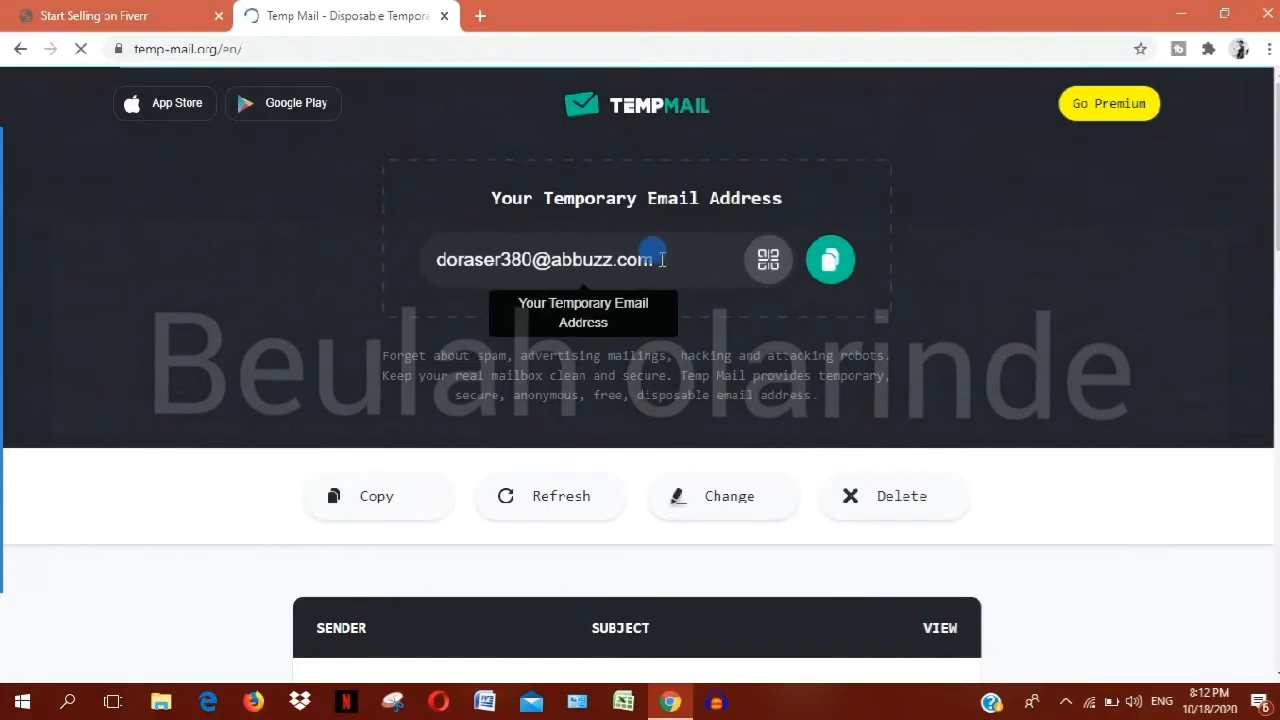
pyautogui.moveTo(663, 259); pyautogui.dragTo(433, 259)
pyautogui.hotkey('ctrl', 'c')
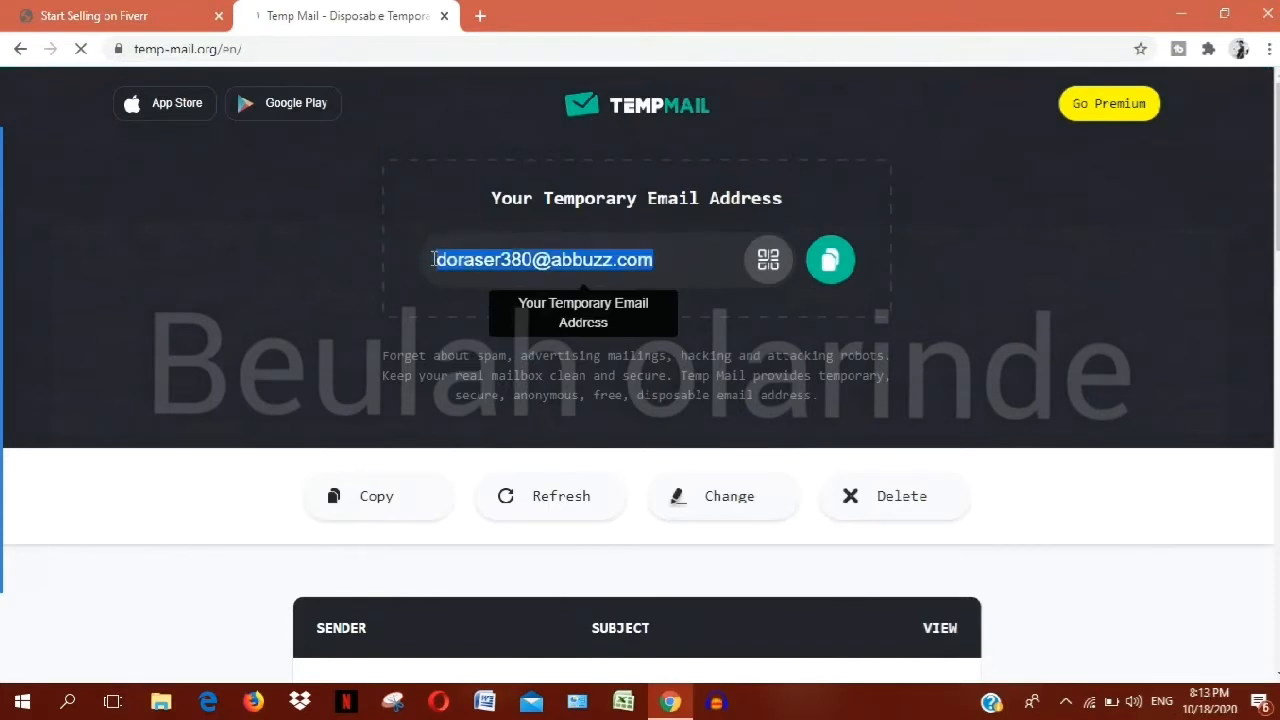
pyautogui.click(100, 16)
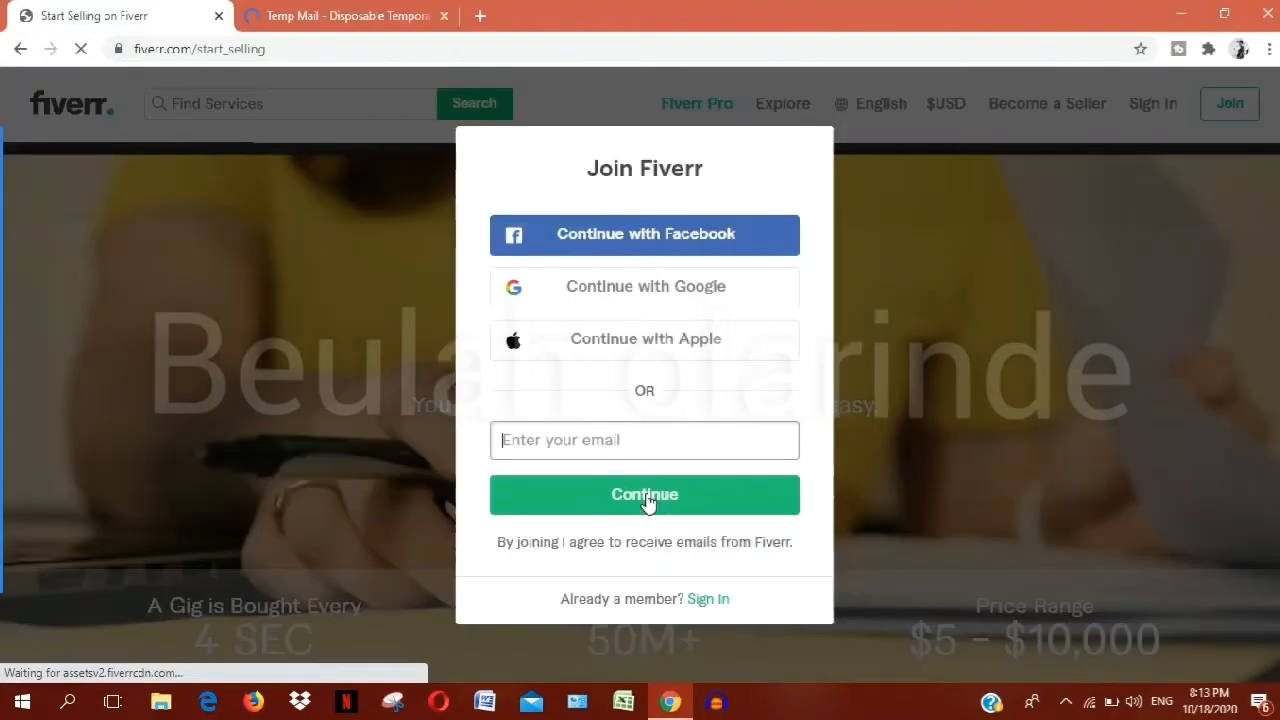
pyautogui.click(621, 438)
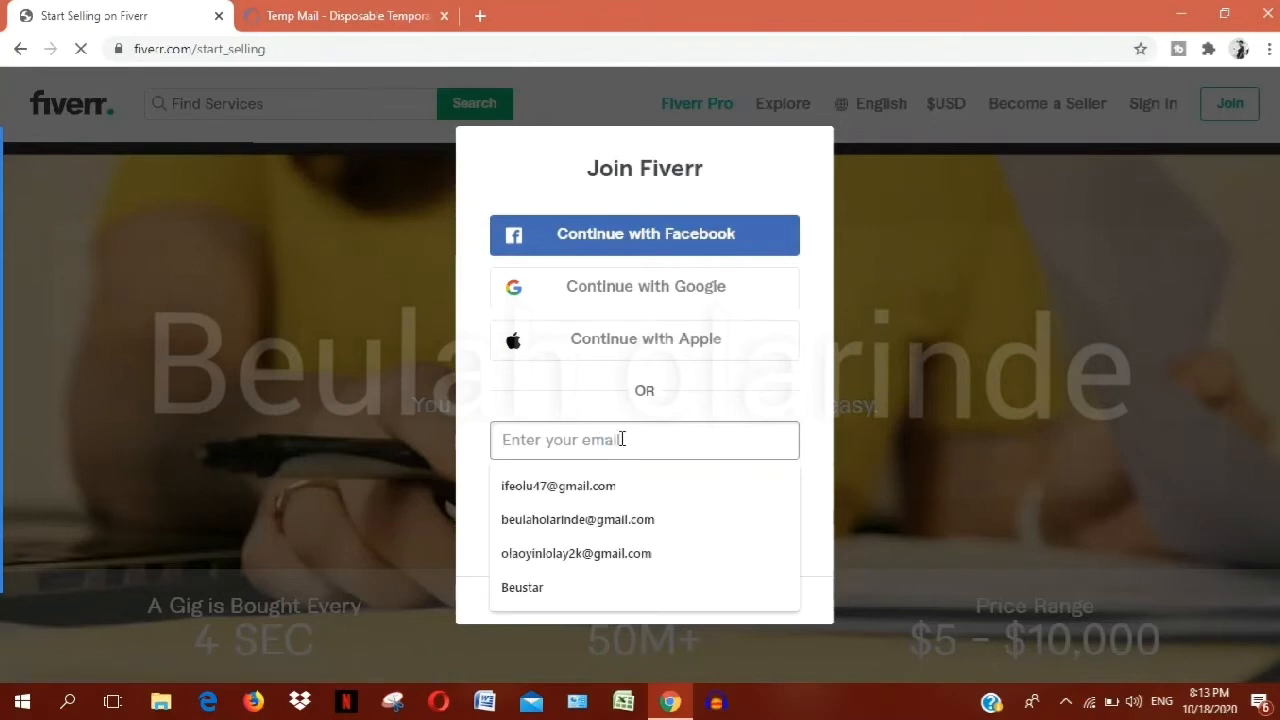
pyautogui.hotkey('ctrl', 'v')
pyautogui.click(629, 508)
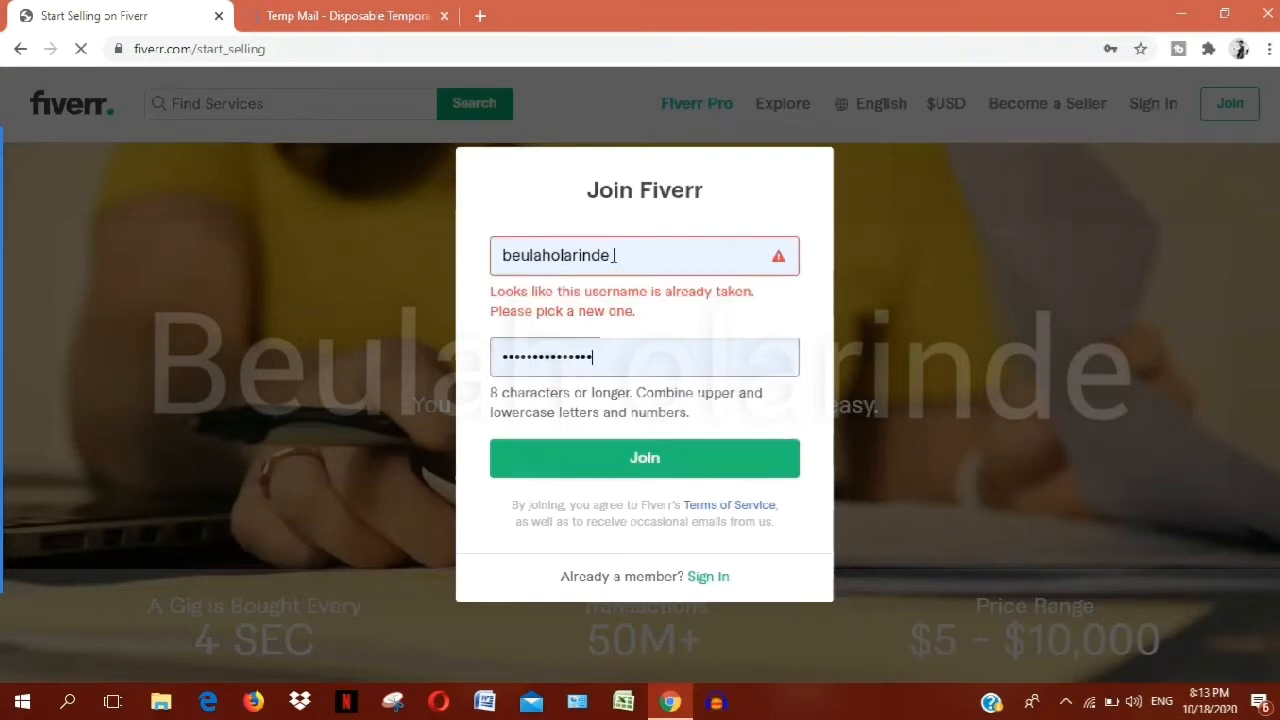
# - Choose a suggested username, enter a password, and join Fiverr
pyautogui.doubleClick(490, 256)
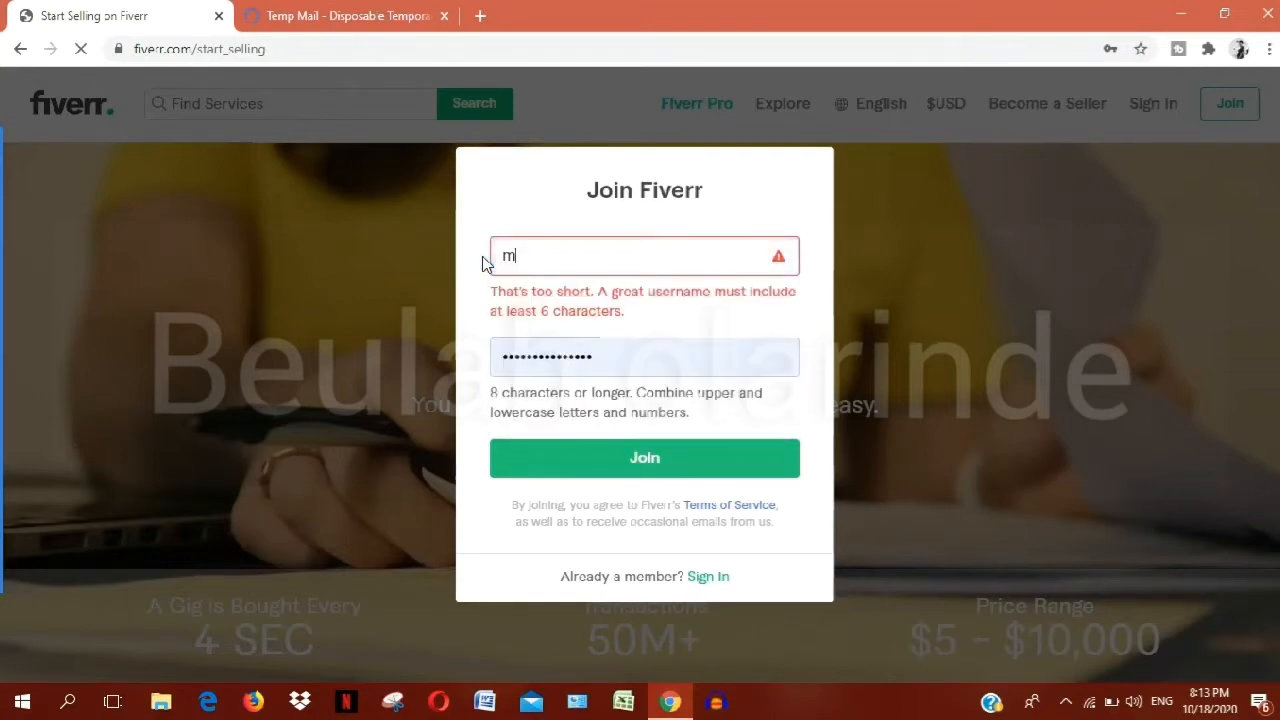
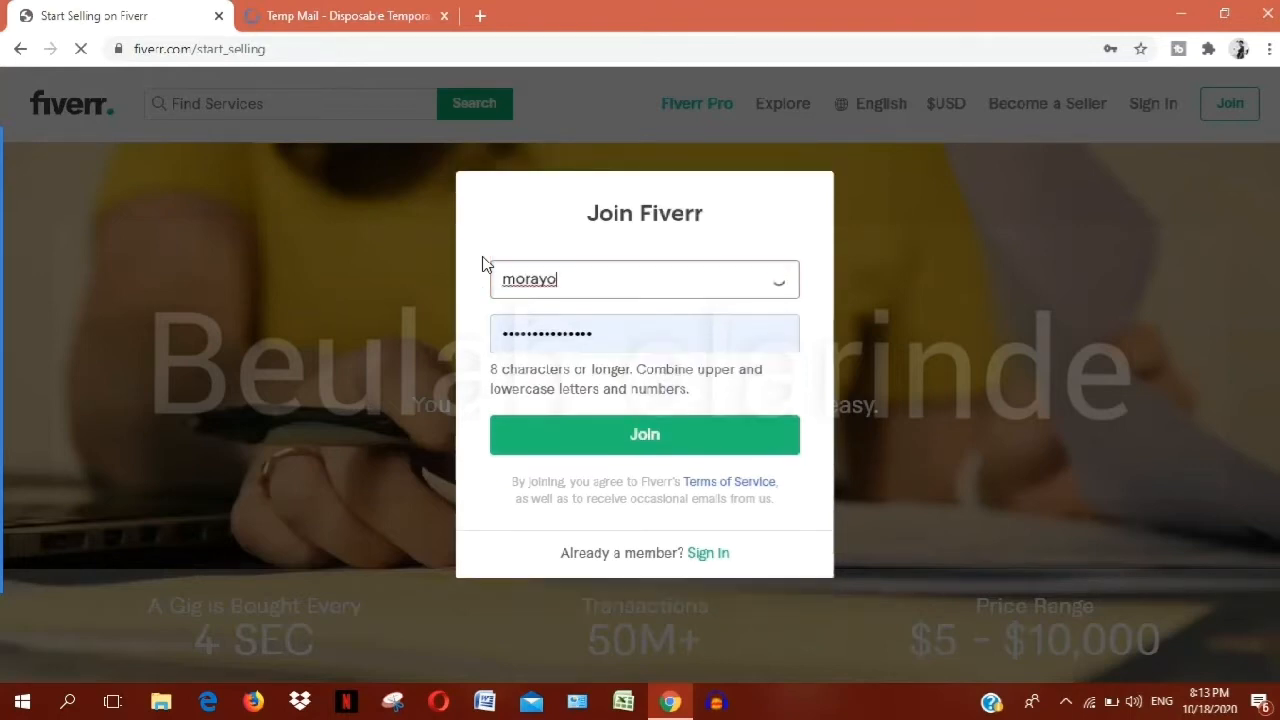
pyautogui.hotkey('ctrl', 'a')
pyautogui.write('moray')
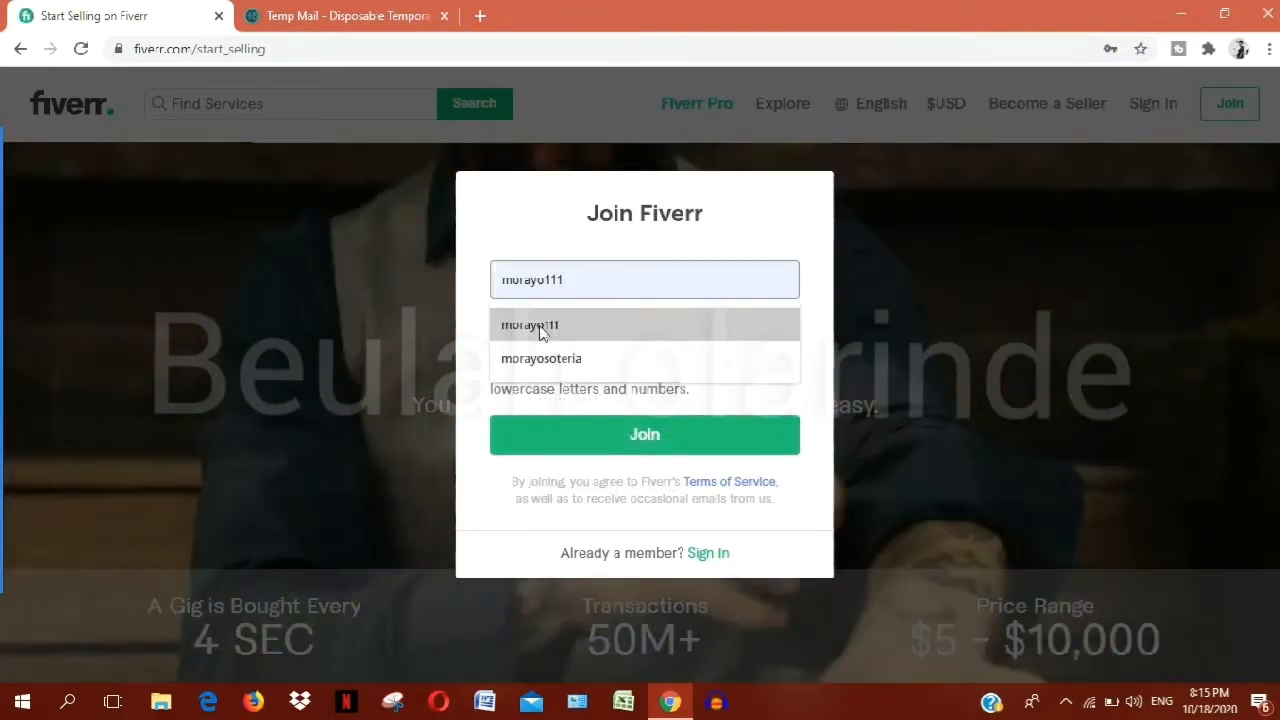
pyautogui.click(518, 326)
pyautogui.click(566, 338)
pyautogui.write('********')
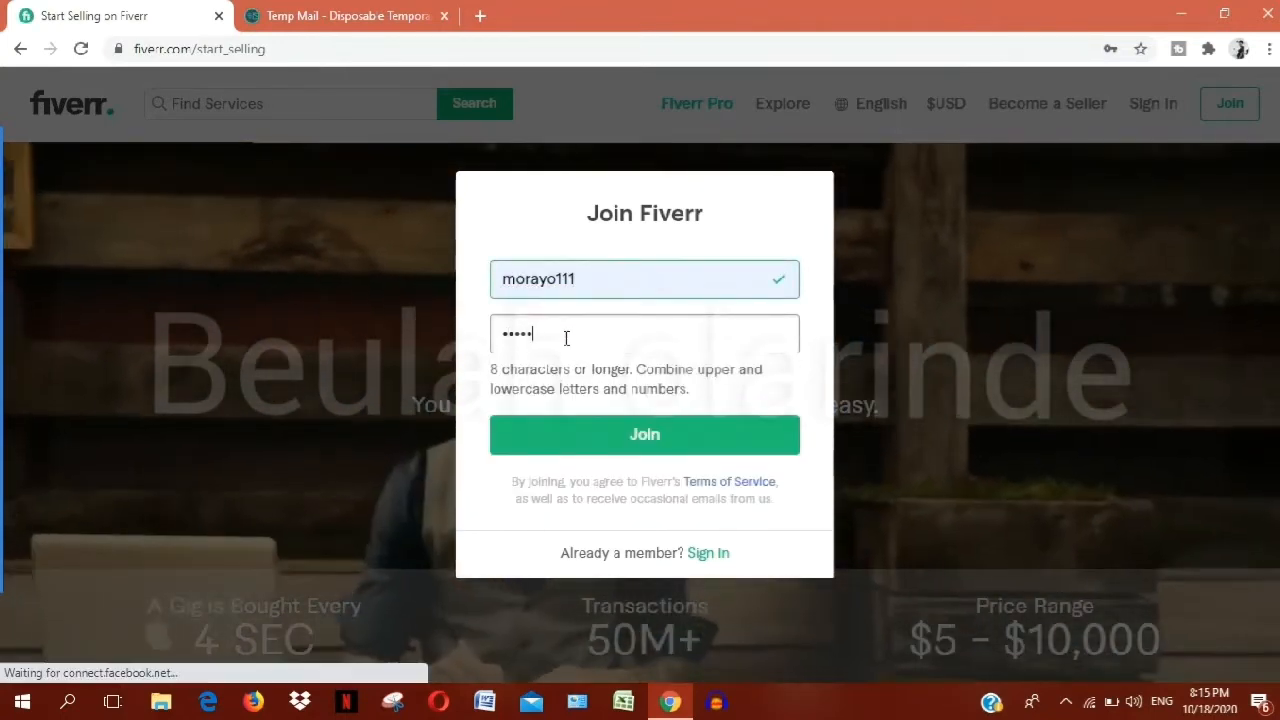
pyautogui.press('BackSpace')
pyautogui.press('BackSpace')
pyautogui.press('BackSpace')
pyautogui.press('BackSpace')
pyautogui.press('BackSpace')
pyautogui.press('BackSpace')
pyautogui.press('BackSpace')
pyautogui.press('BackSpace')
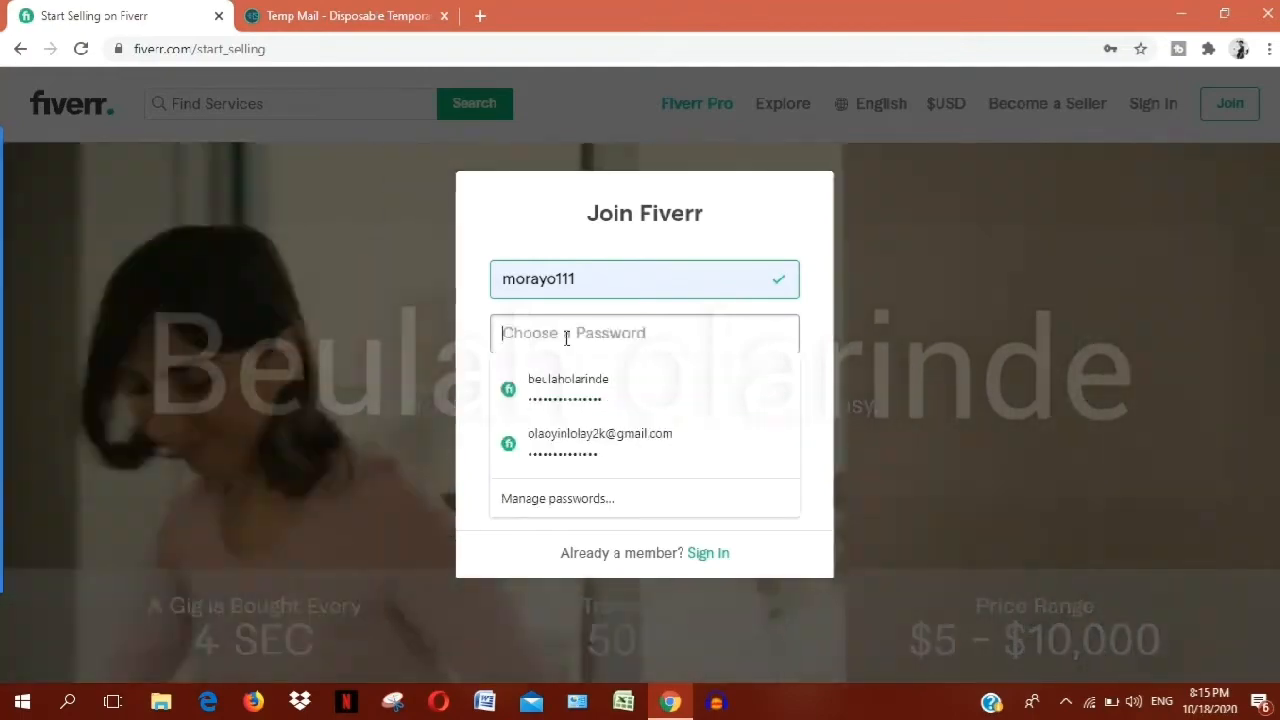
pyautogui.write('**************')
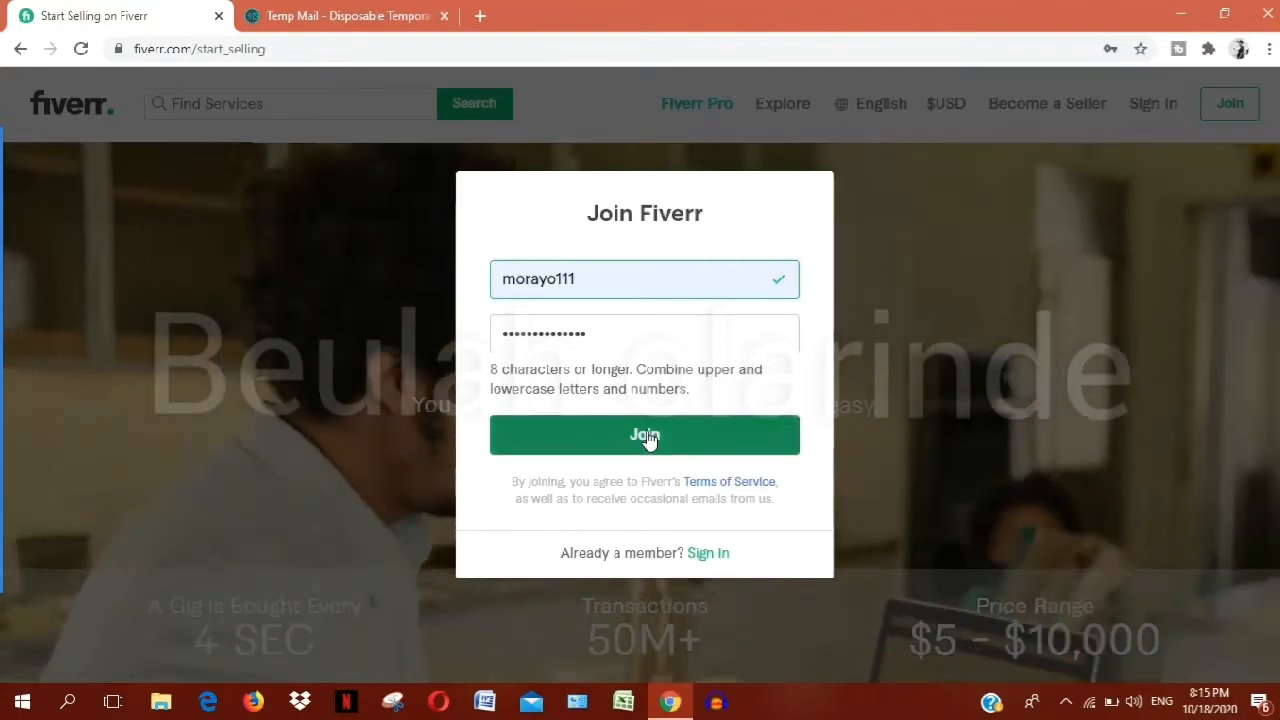
pyautogui.click(646, 438)
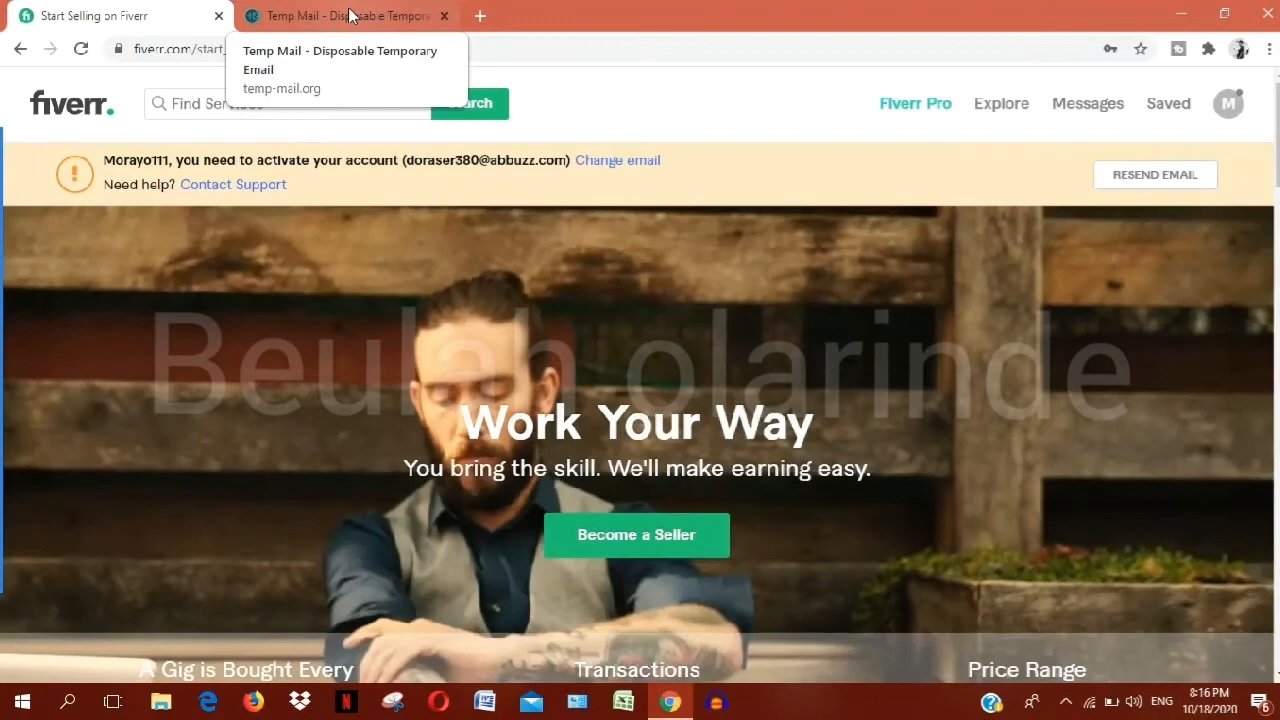
# - Open Fiverr's activation email in Temp Mail and follow its 'Activate Your Account' link
pyautogui.click(348, 10)
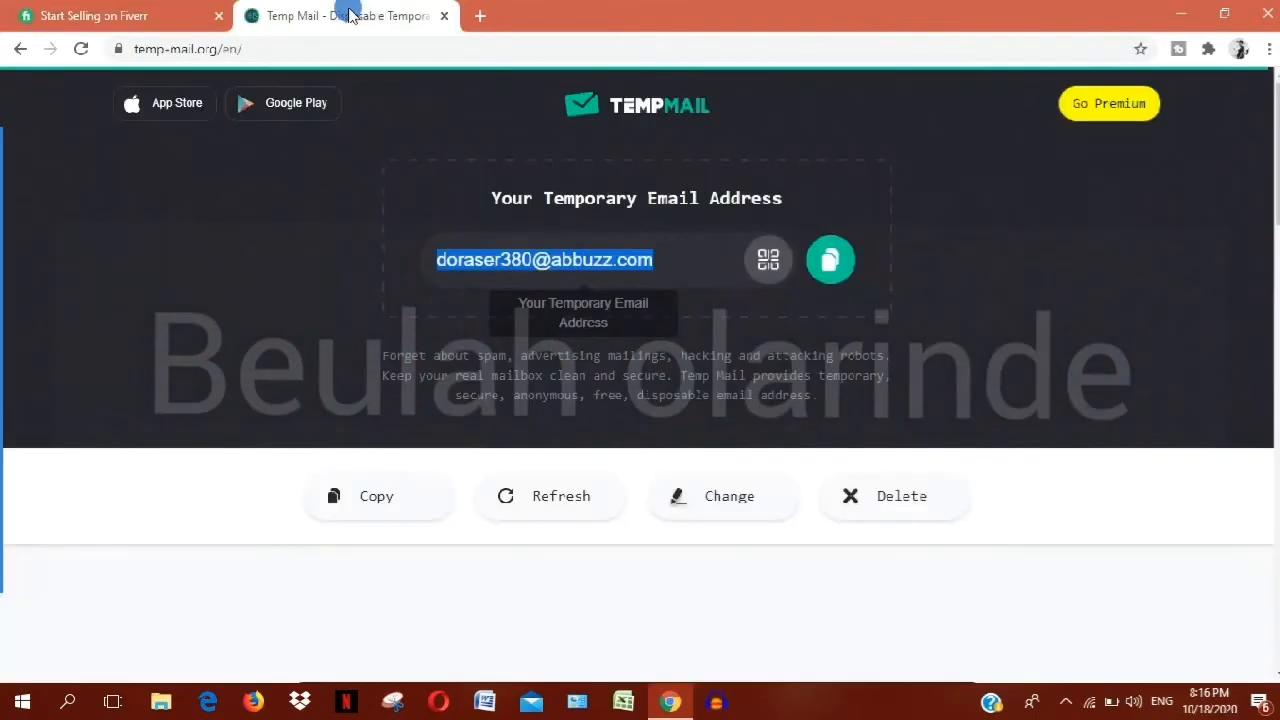
pyautogui.scroll(-5, 377, 140)
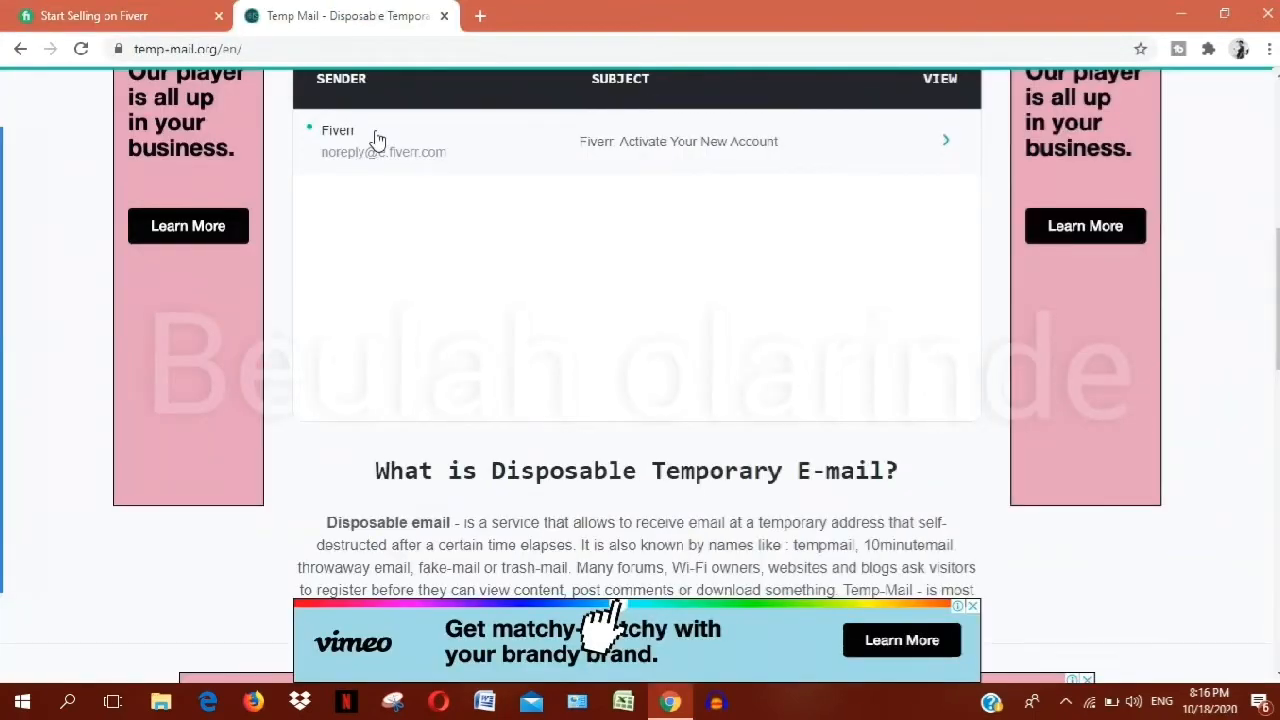
pyautogui.click(372, 152)
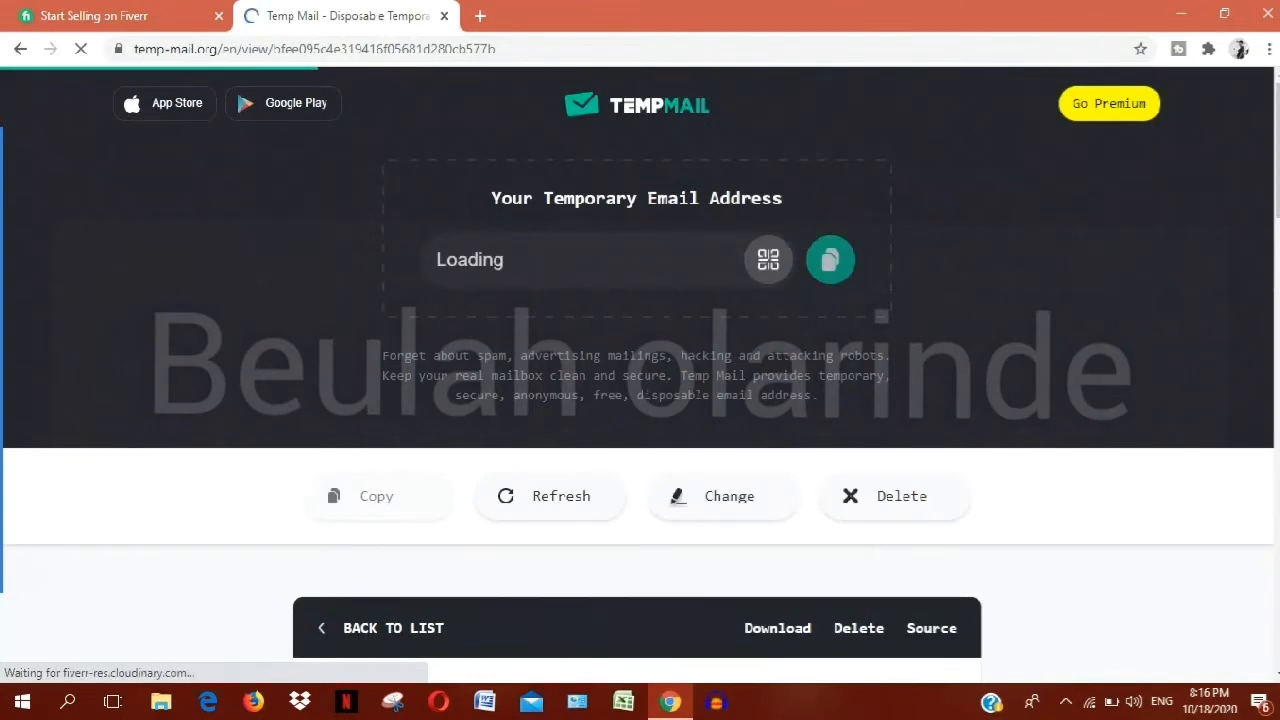
pyautogui.moveTo(1274, 165); pyautogui.dragTo(1270, 300)
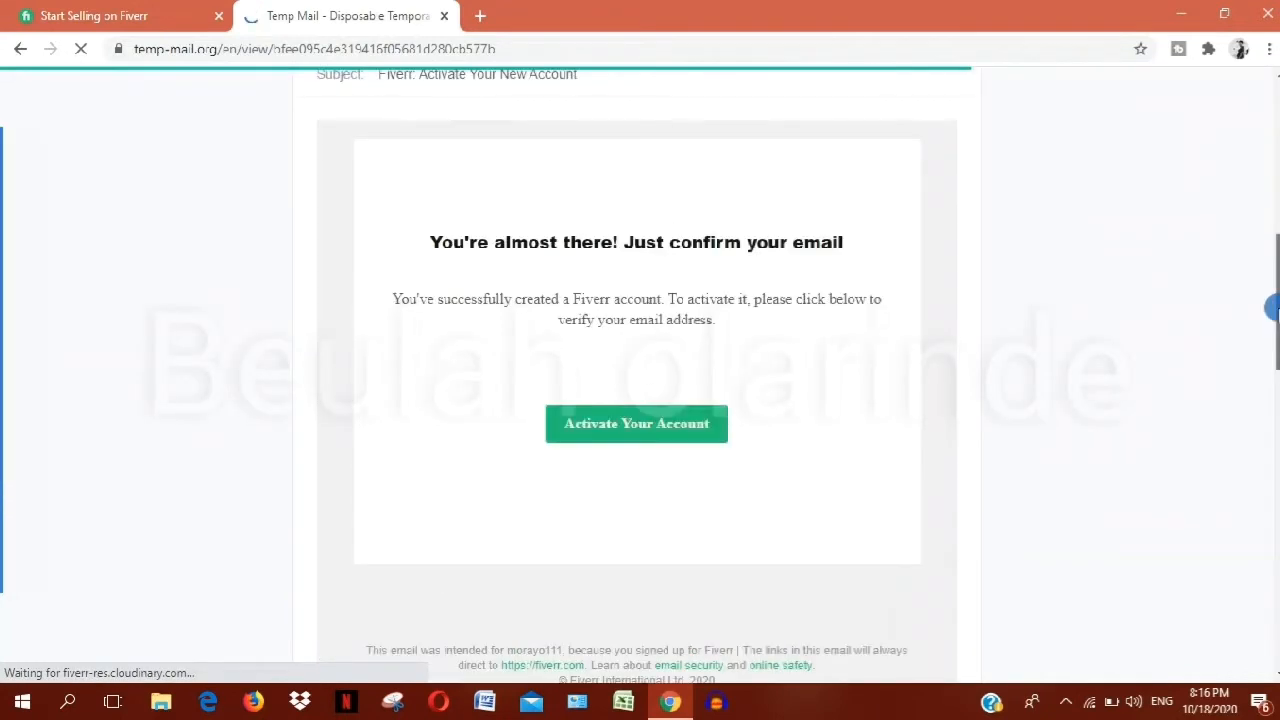
pyautogui.click(656, 436)
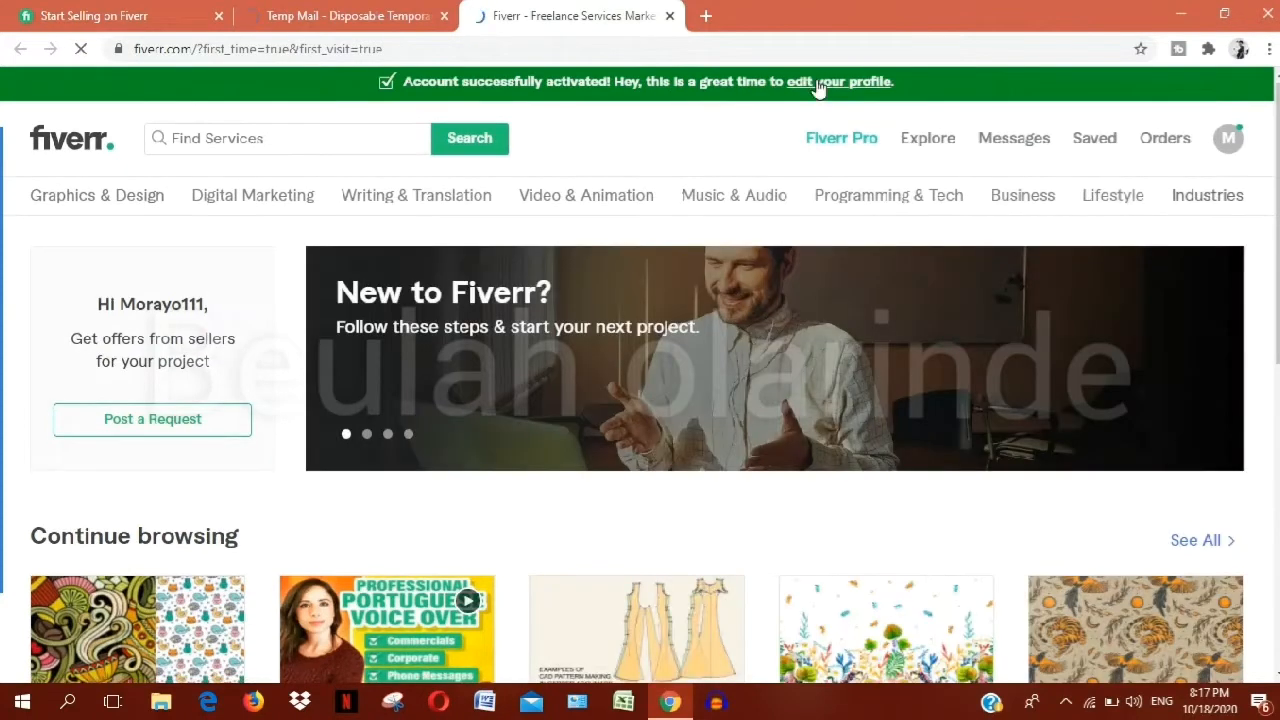
# - Save the seller's full name in Account settings, then return to the Start Selling page
pyautogui.click(822, 84)
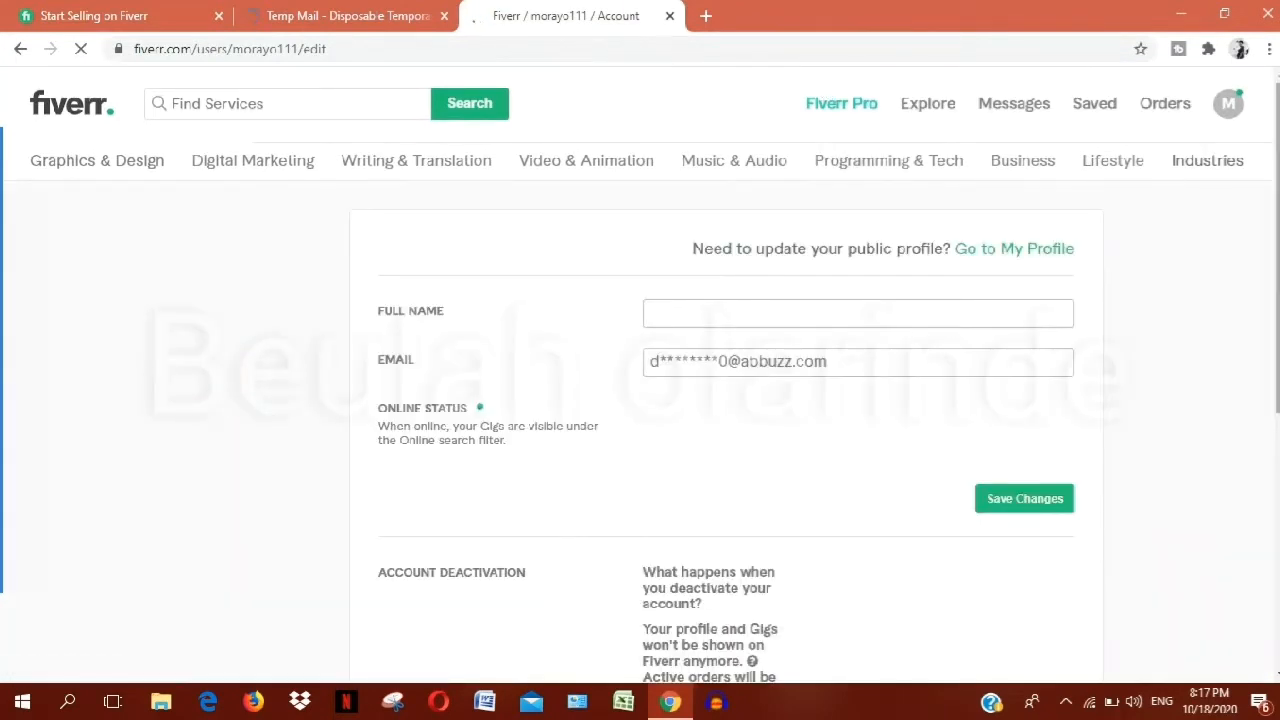
pyautogui.scroll(-4, 640, 380)
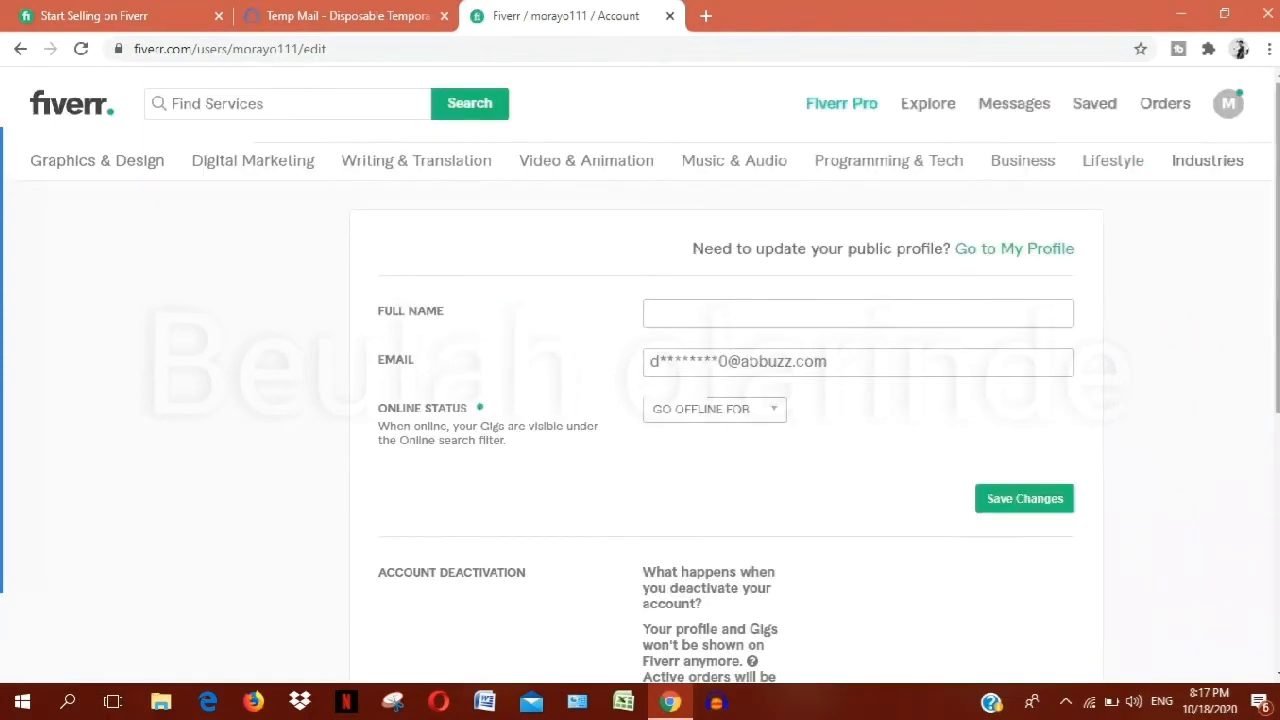
pyautogui.click(775, 318)
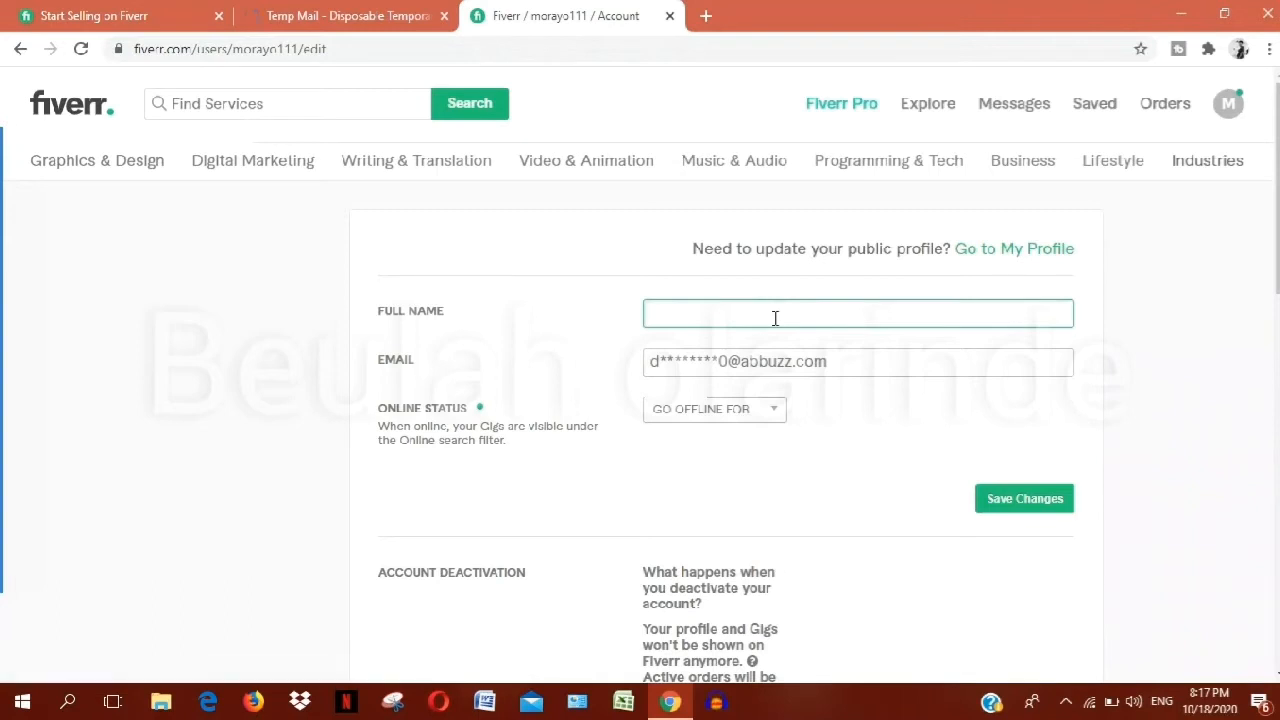
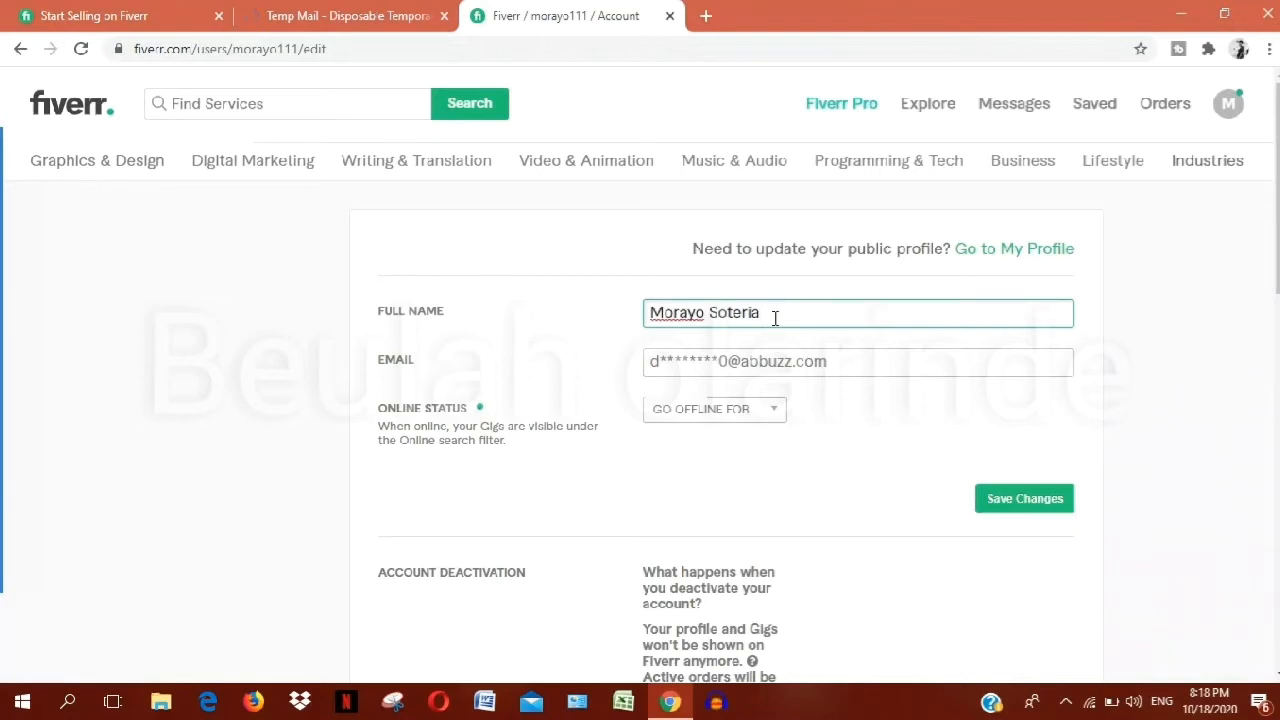
pyautogui.click(1050, 499)
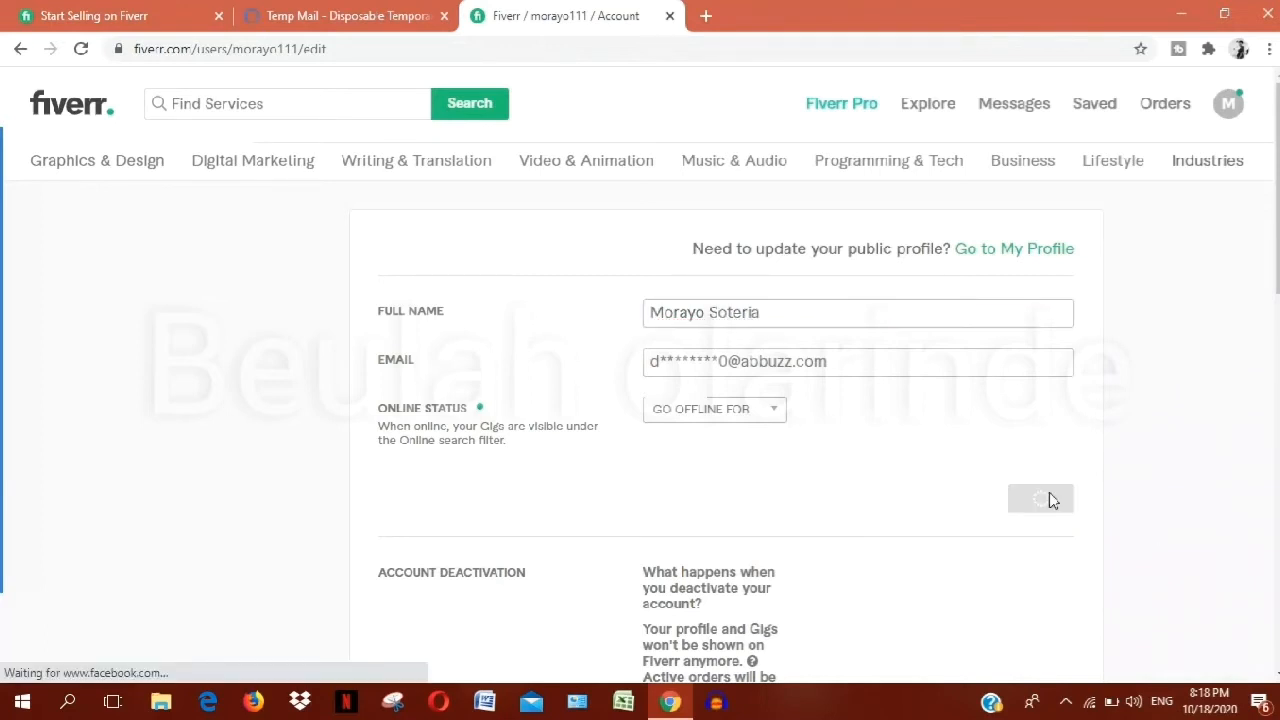
pyautogui.click(768, 412)
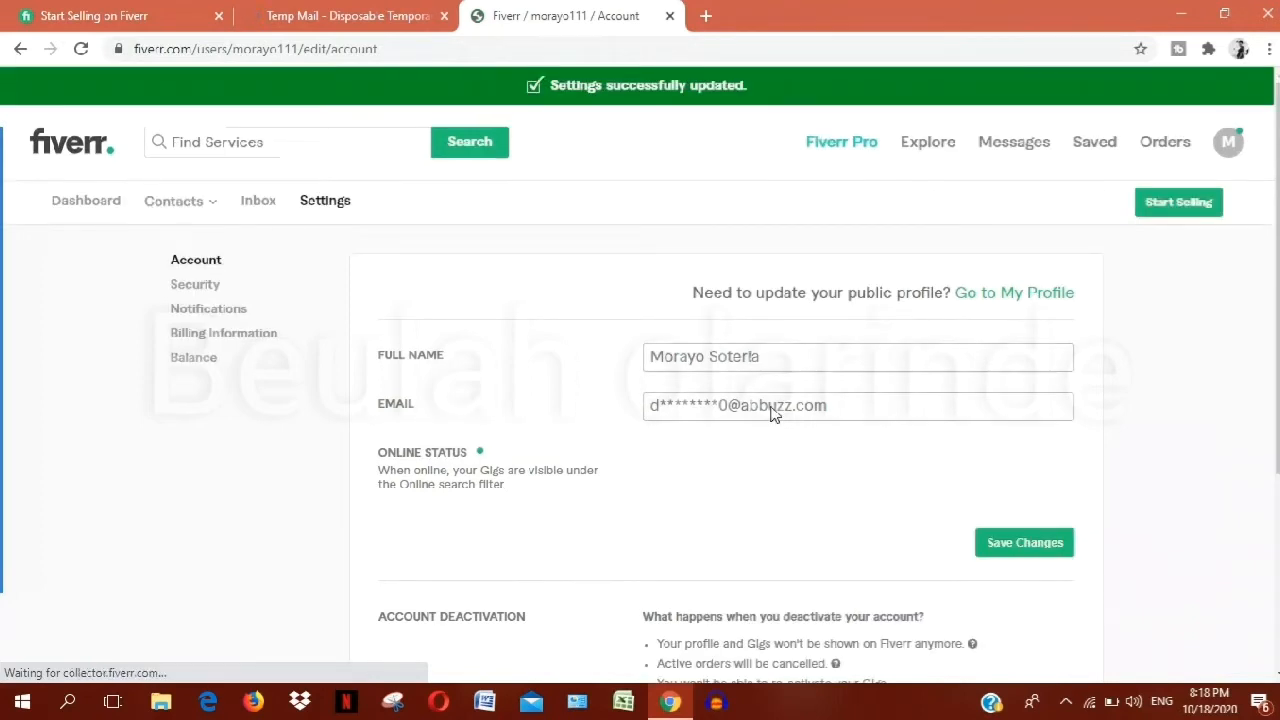
pyautogui.click(1180, 212)
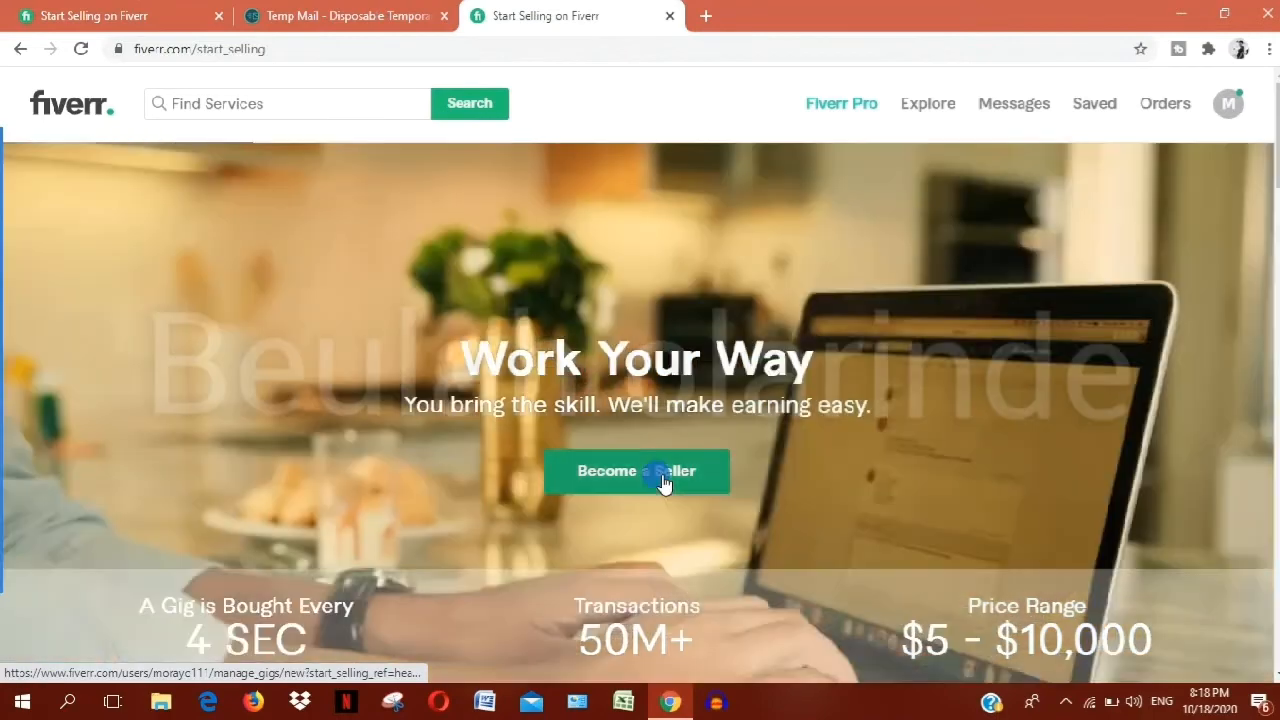
# - Start becoming a seller and continue past the overview pages to Personal Info
pyautogui.click(663, 480)
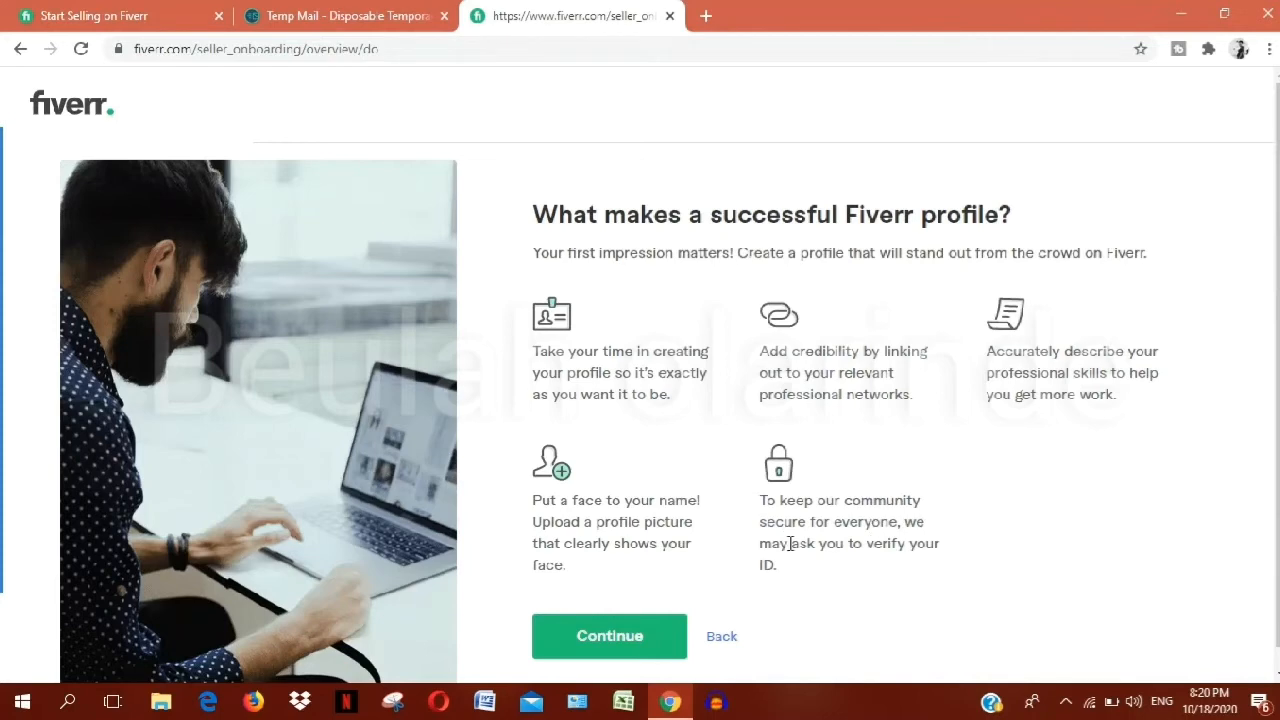
pyautogui.click(612, 636)
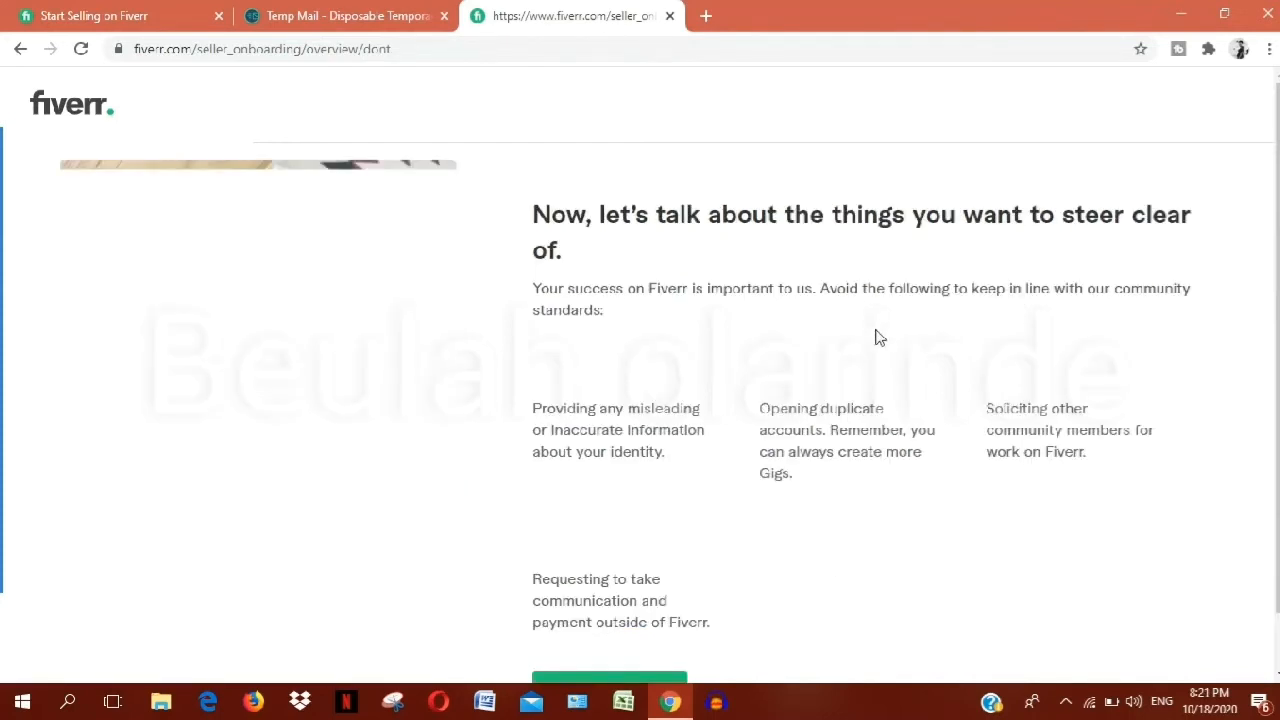
pyautogui.scroll(-1, 766, 434)
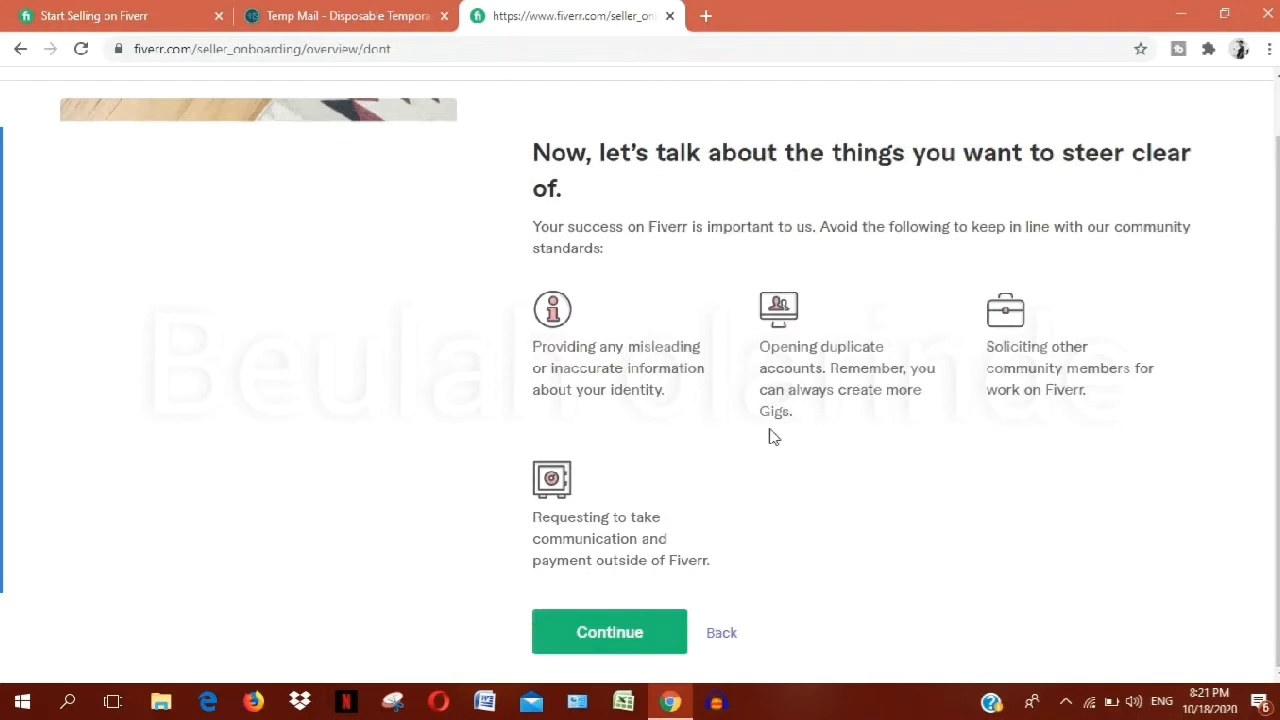
pyautogui.click(624, 631)
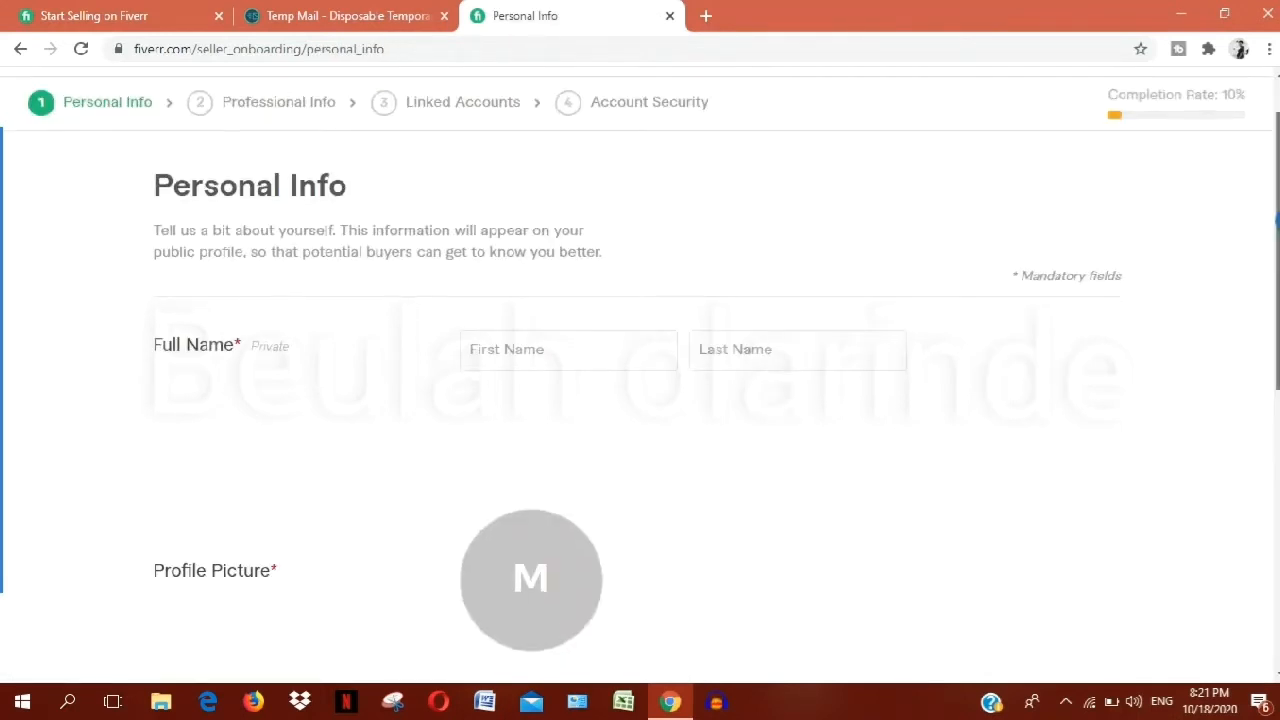
pyautogui.scroll(-1, 1270, 380)
pyautogui.scroll(-1, 559, 275)
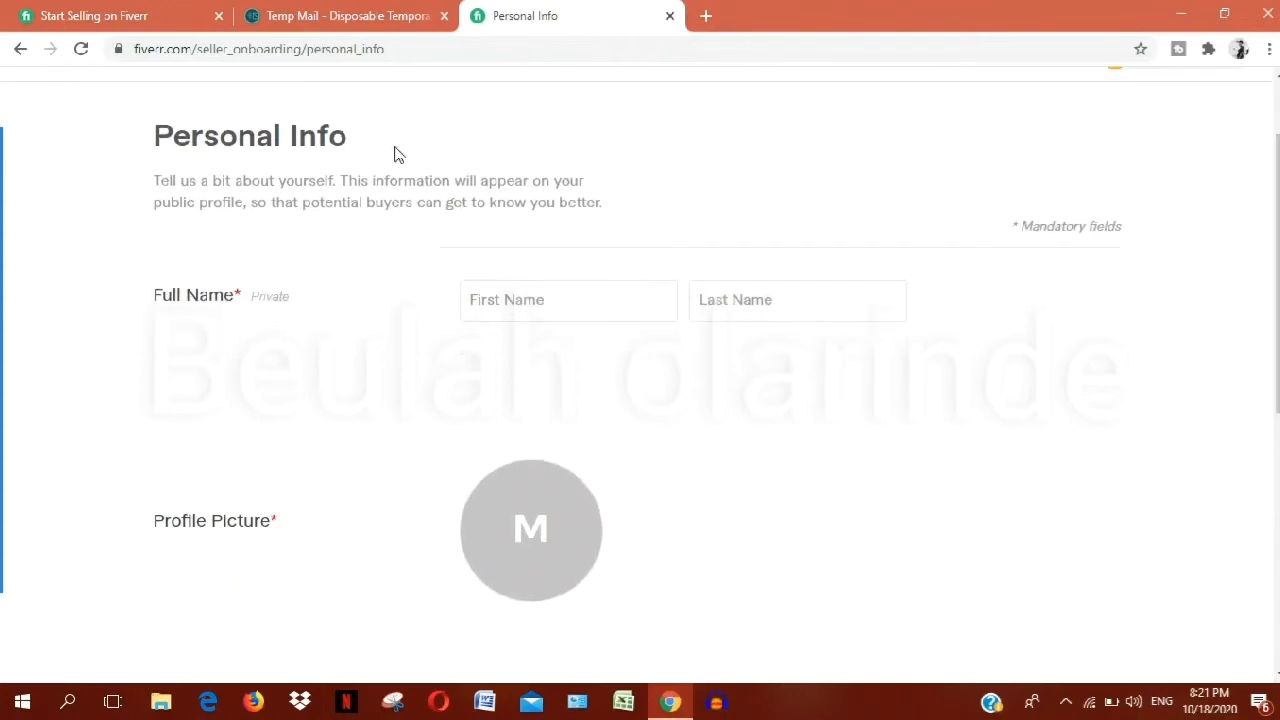
# - Enter the seller's first name and last name on the Personal Info step
pyautogui.click(516, 300)
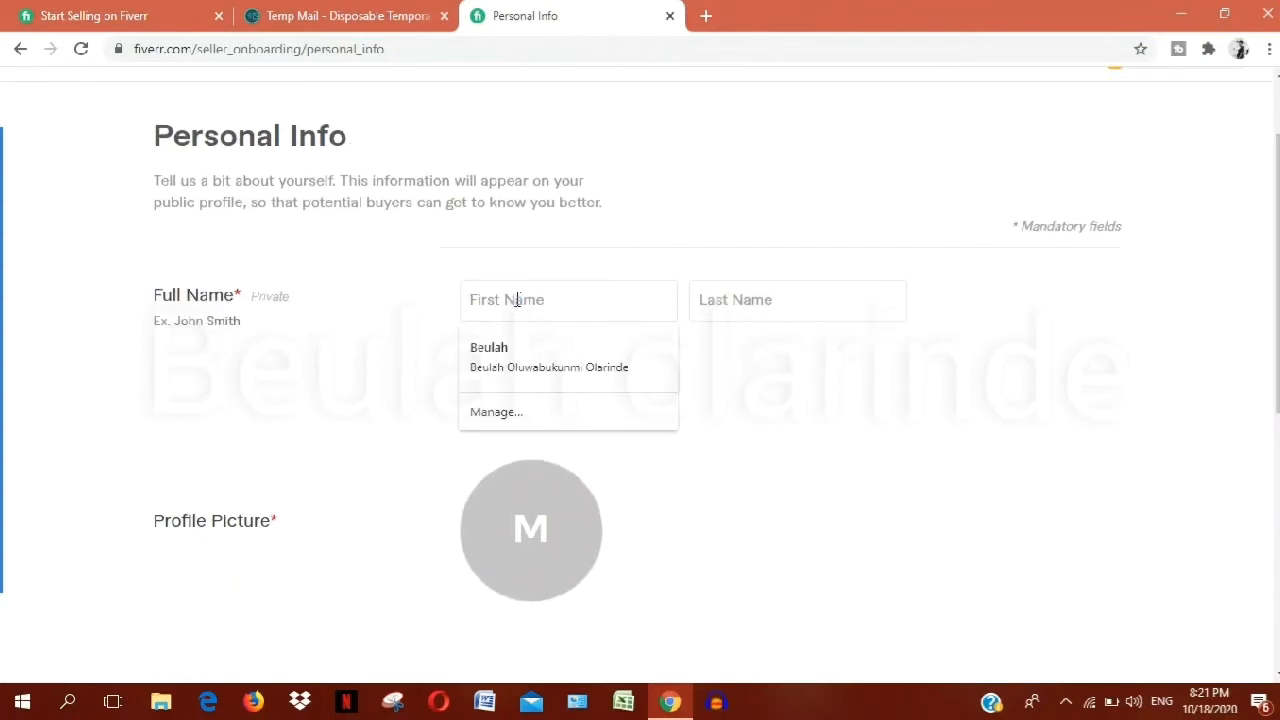
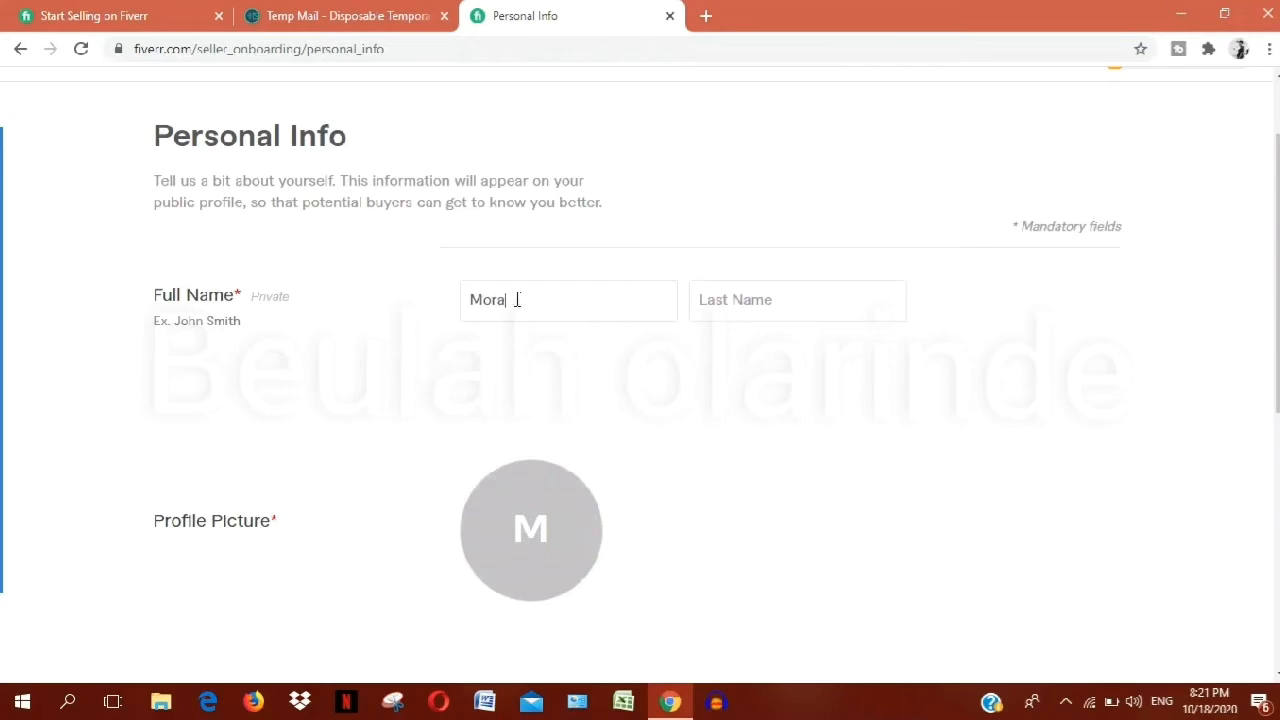
pyautogui.click(723, 290)
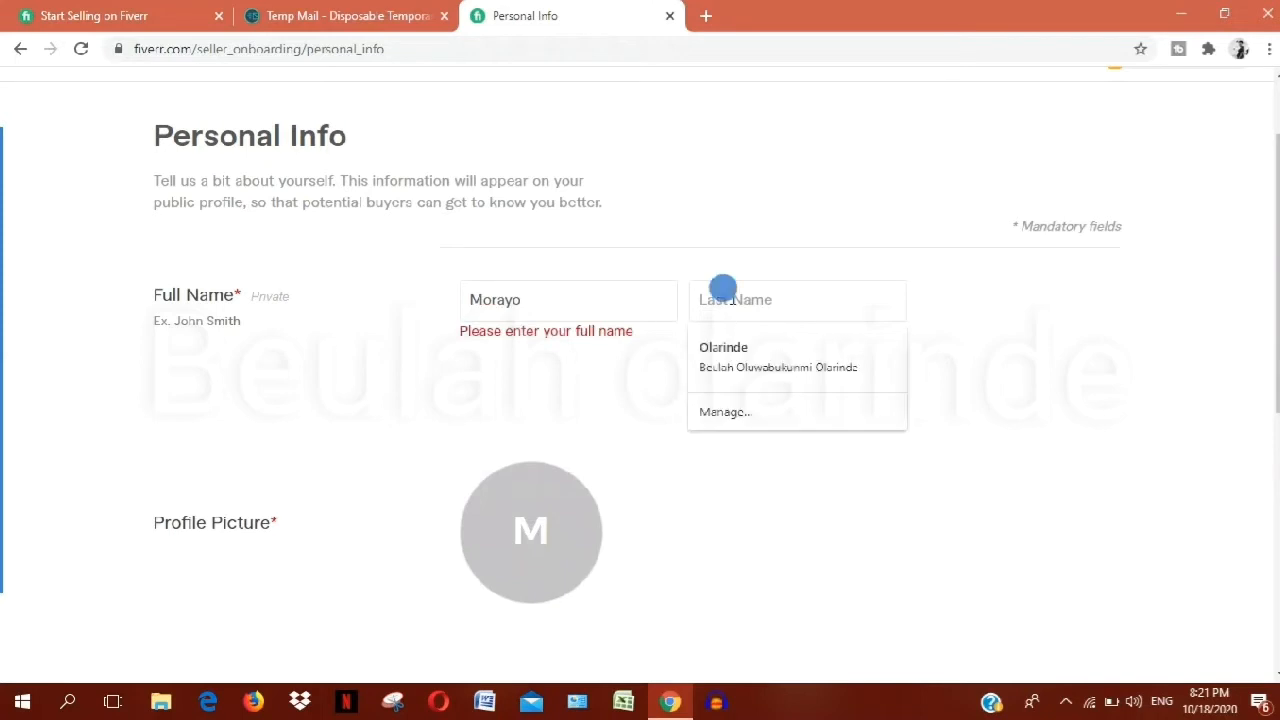
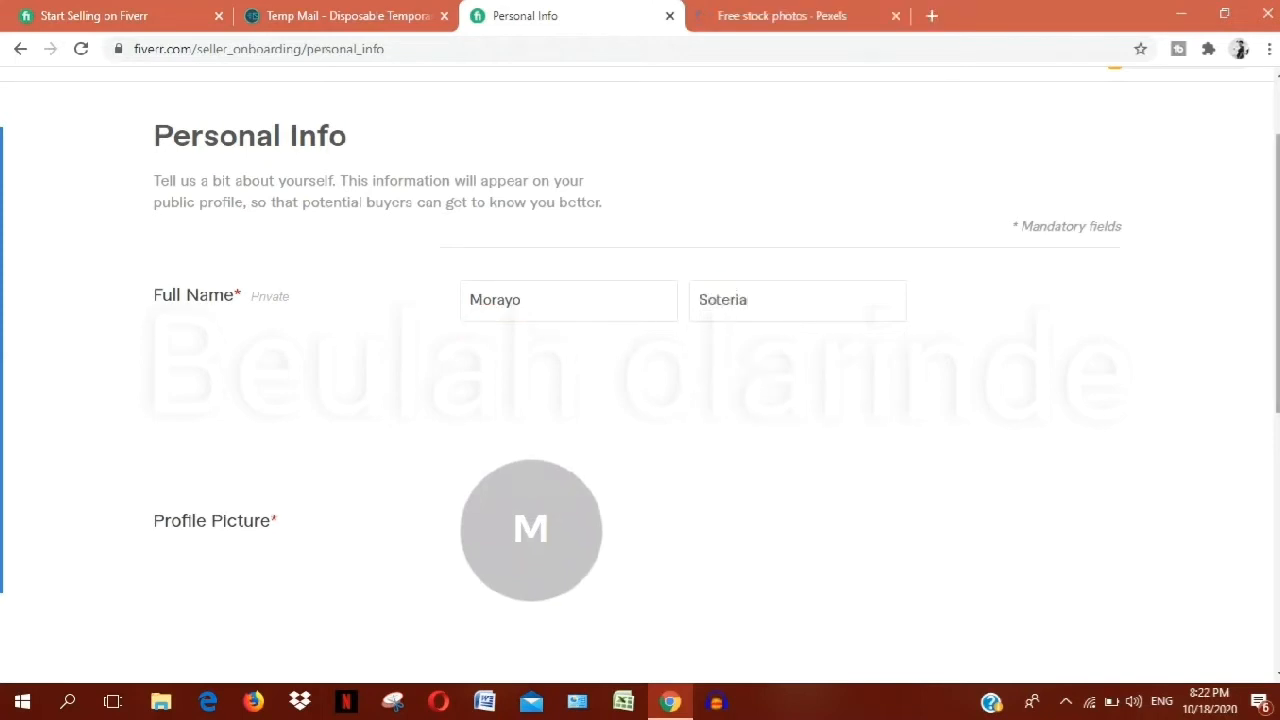
pyautogui.scroll(-2, 640, 380)
# - Write a description introducing a Nigerian video spokesperson making beautiful videos for brands and websites
pyautogui.scroll(-1, 767, 436)
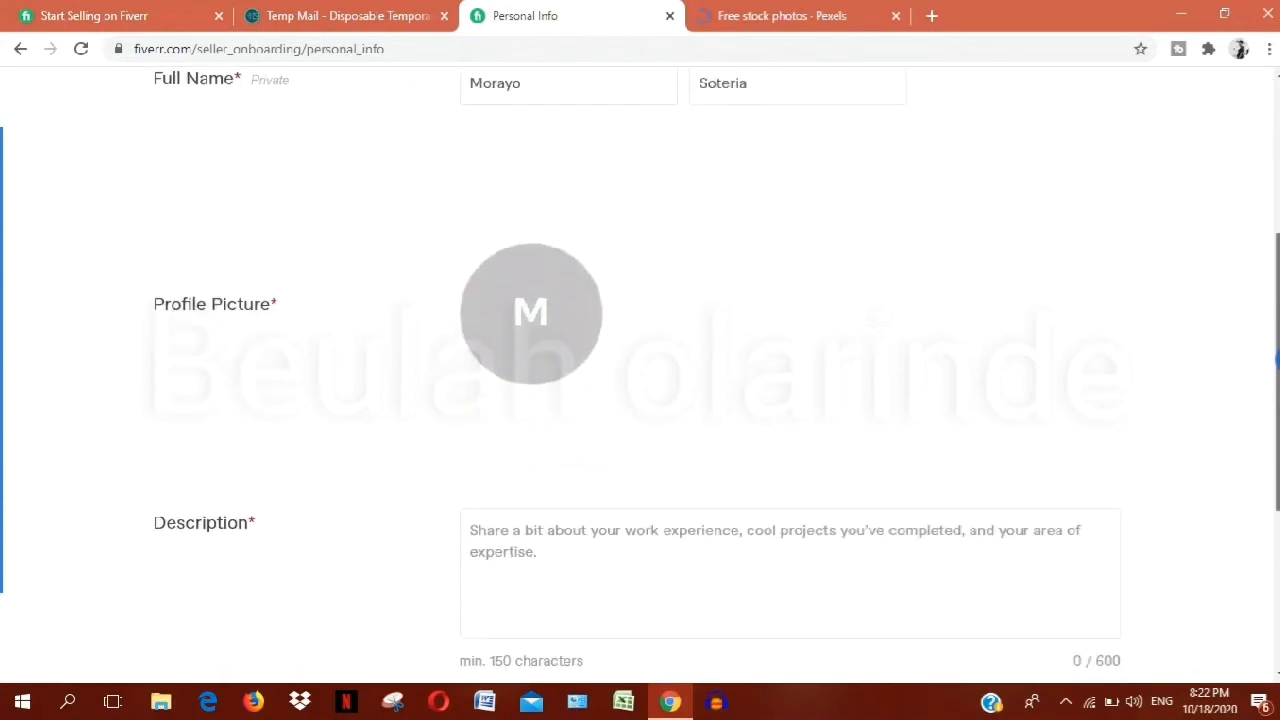
pyautogui.click(705, 491)
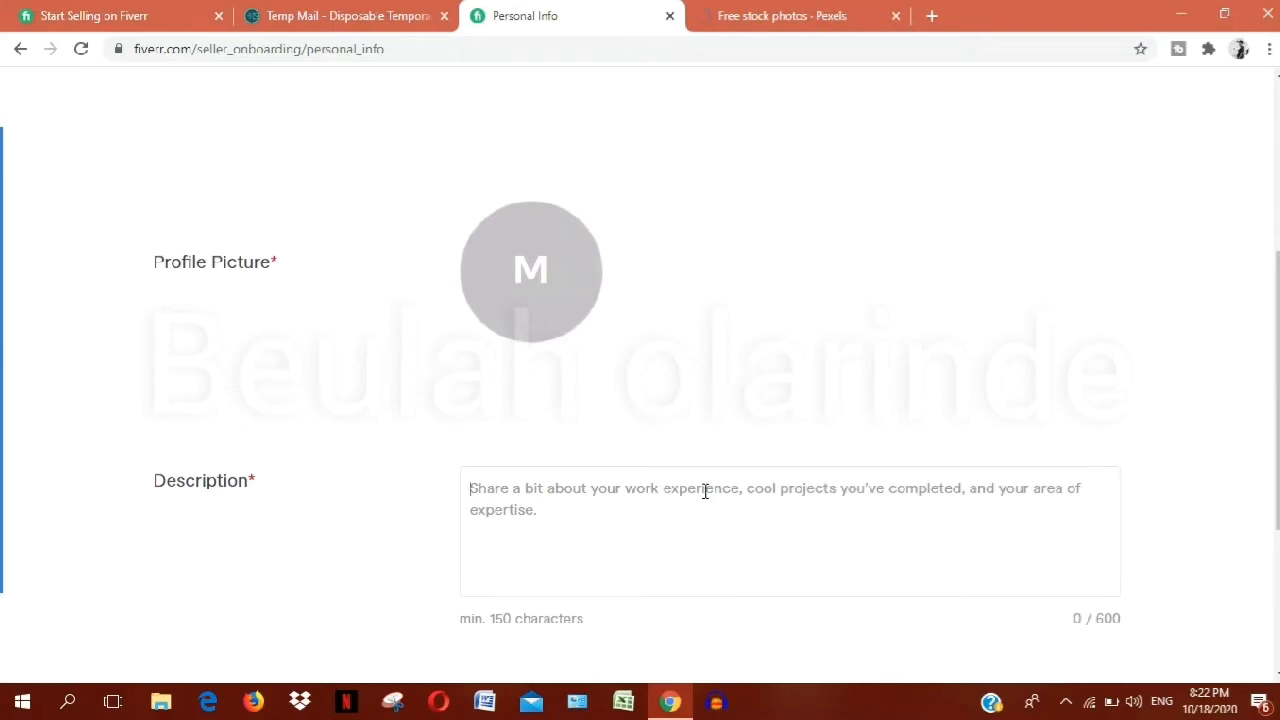
pyautogui.scroll(-3, 717, 374)
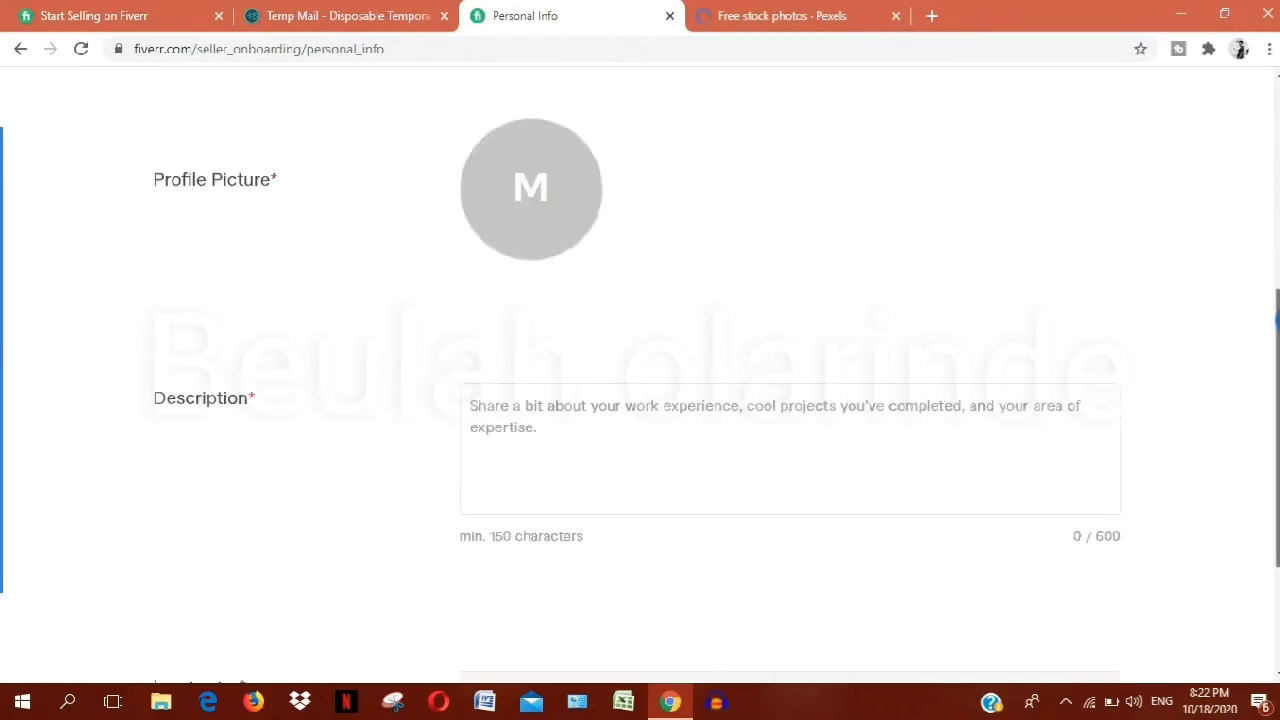
pyautogui.scroll(1, 805, 330)
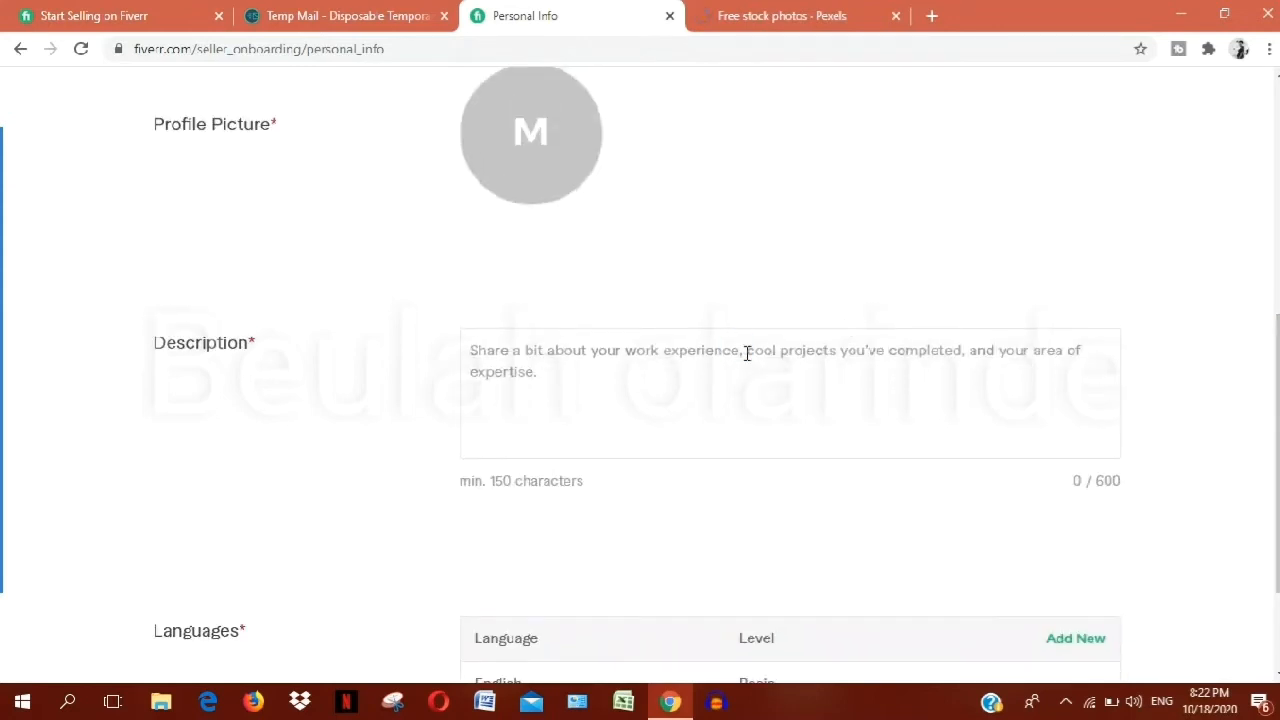
pyautogui.write('Hi')
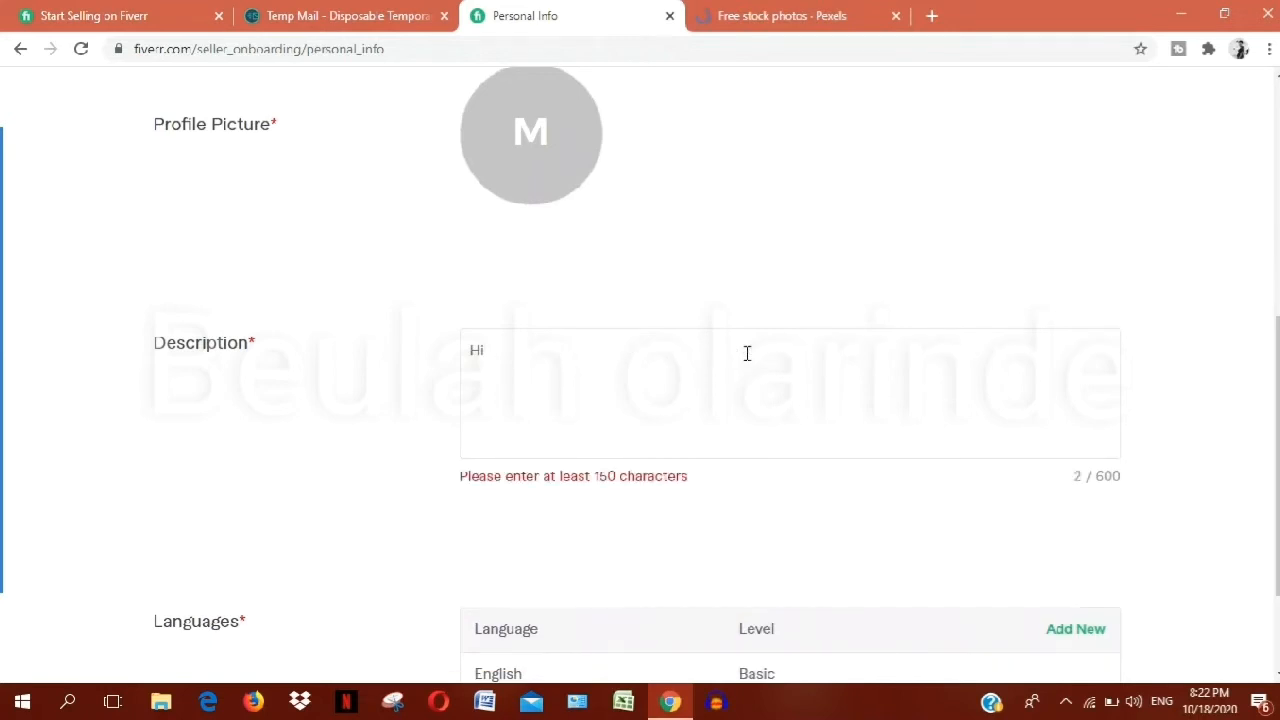
pyautogui.write(". I'")
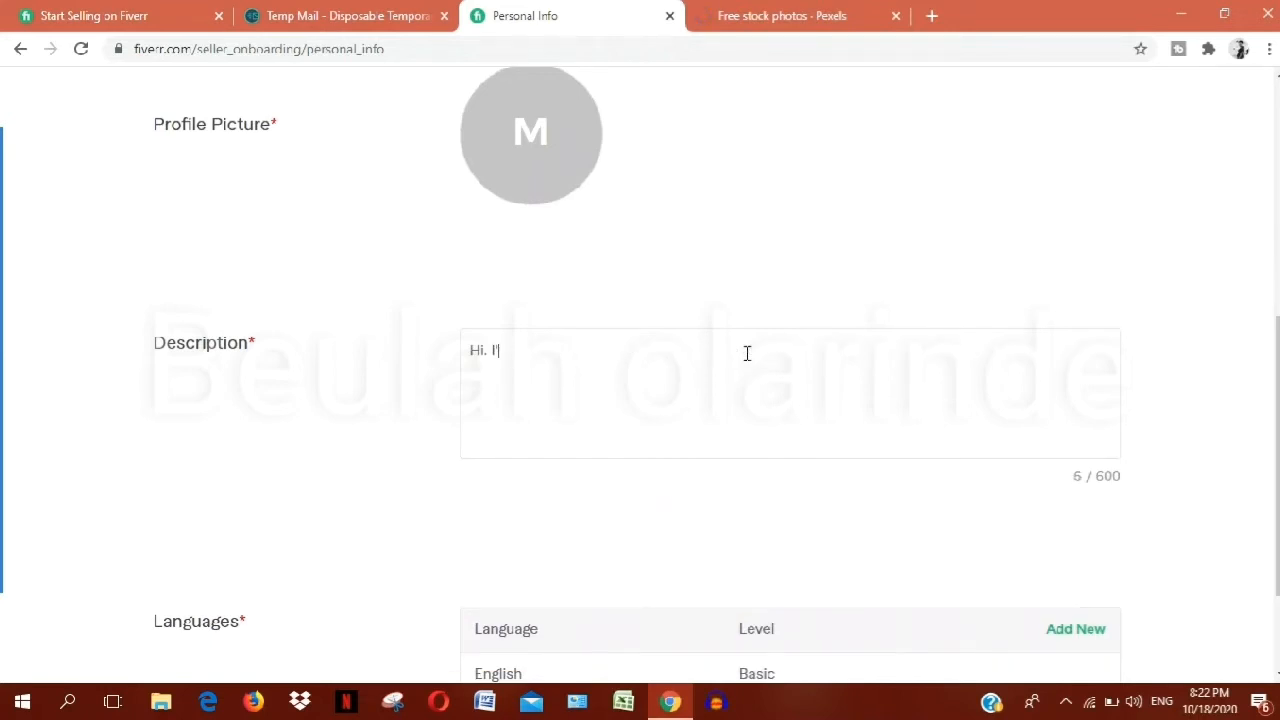
pyautogui.write('m Sol')
pyautogui.press('BackSpace')
pyautogui.press('BackSpace')
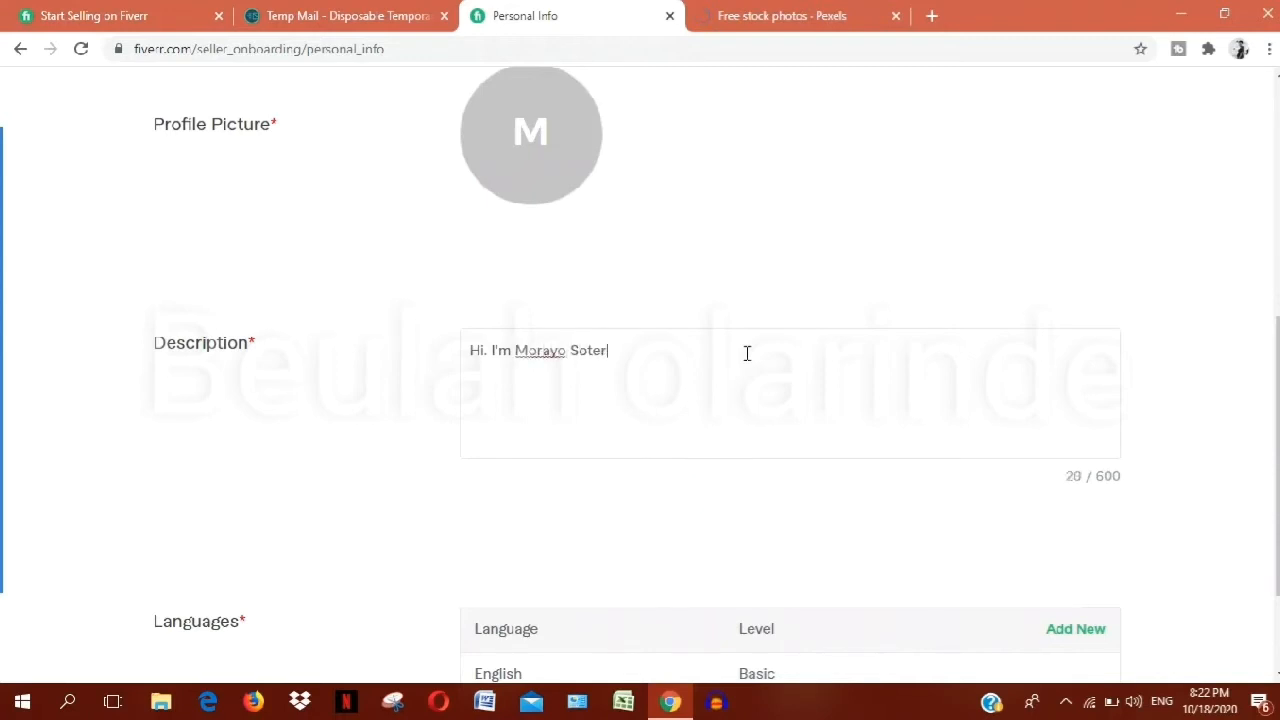
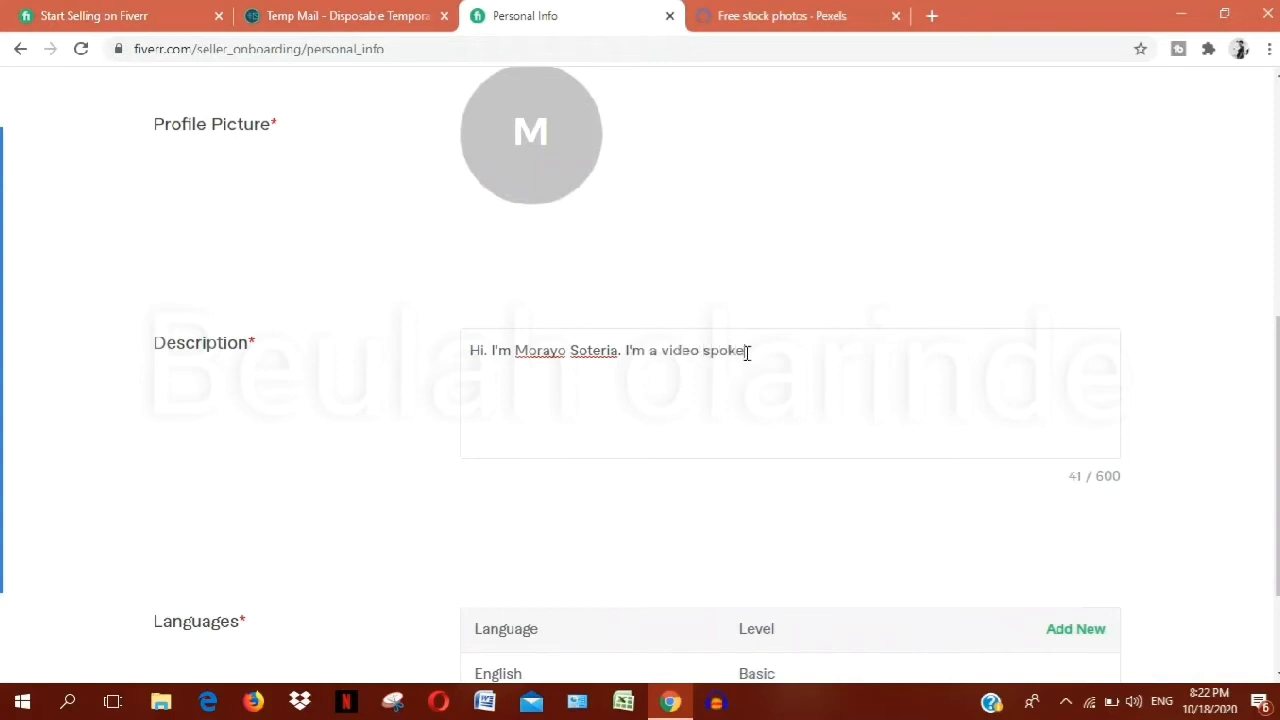
pyautogui.write('sperson from Nigeria.')
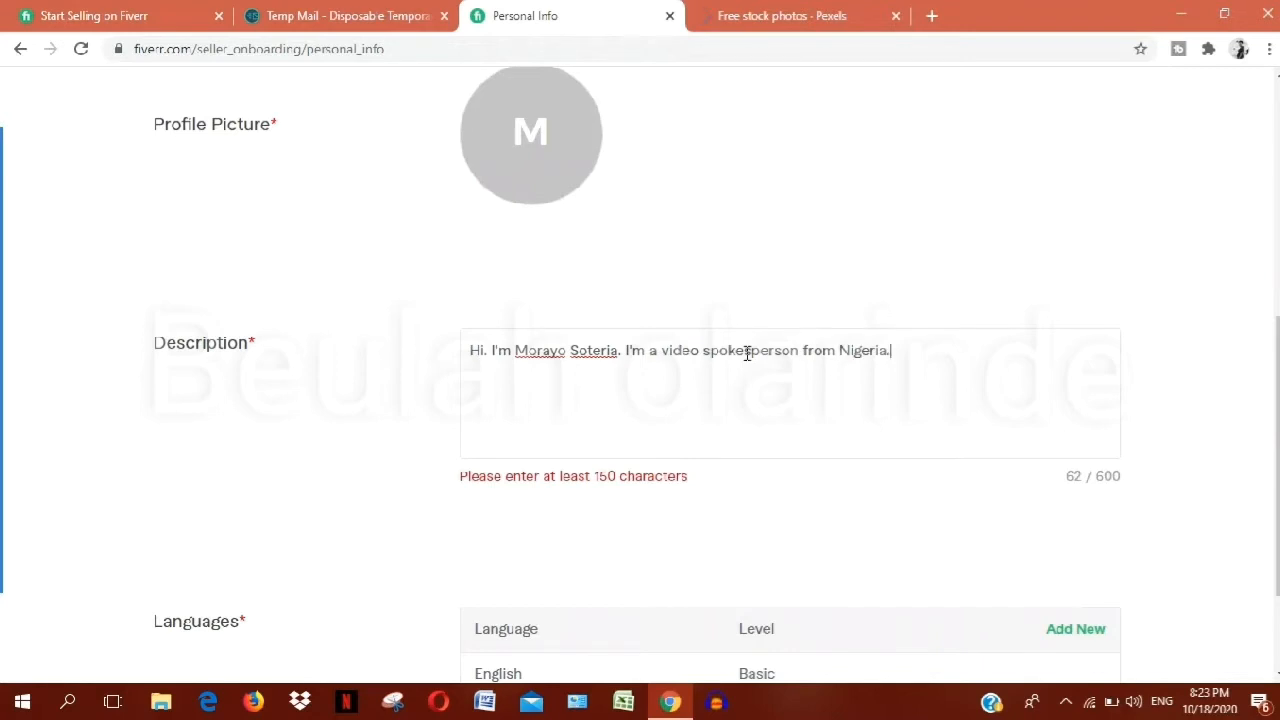
pyautogui.write(' Im')
pyautogui.press('BackSpace')
pyautogui.write("'m")
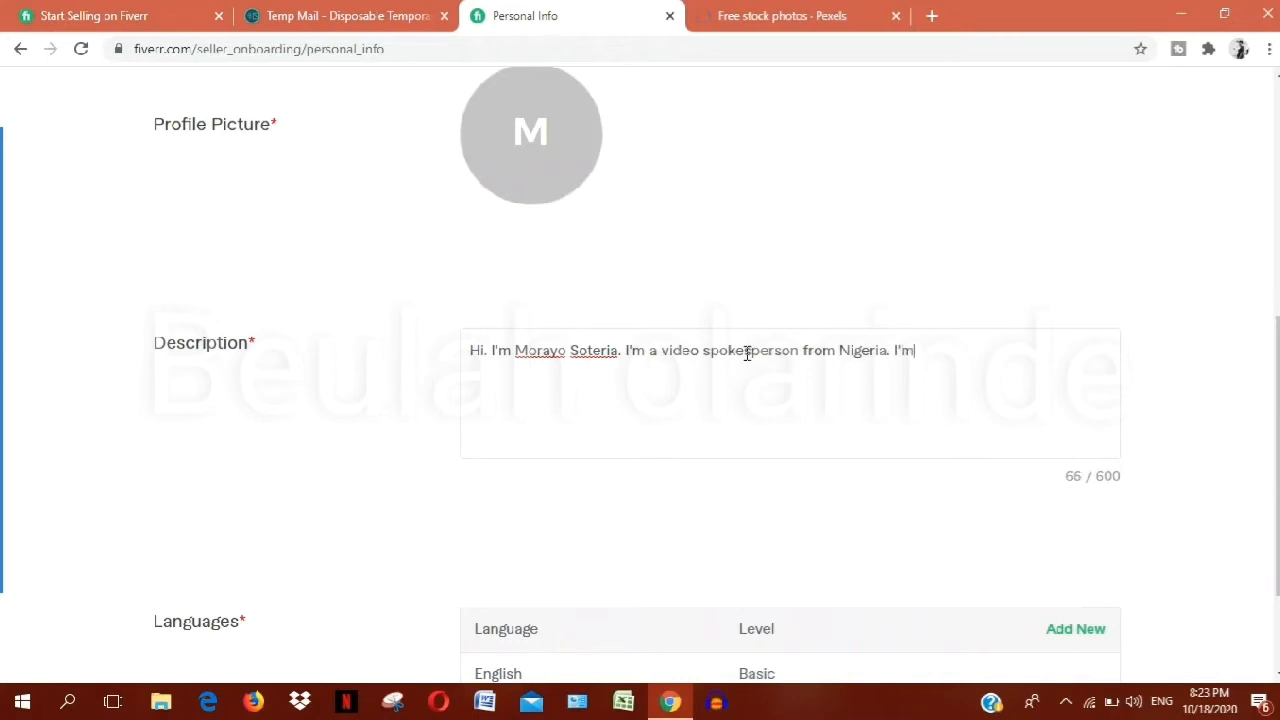
pyautogui.write(' Here to hekp you and your bra')
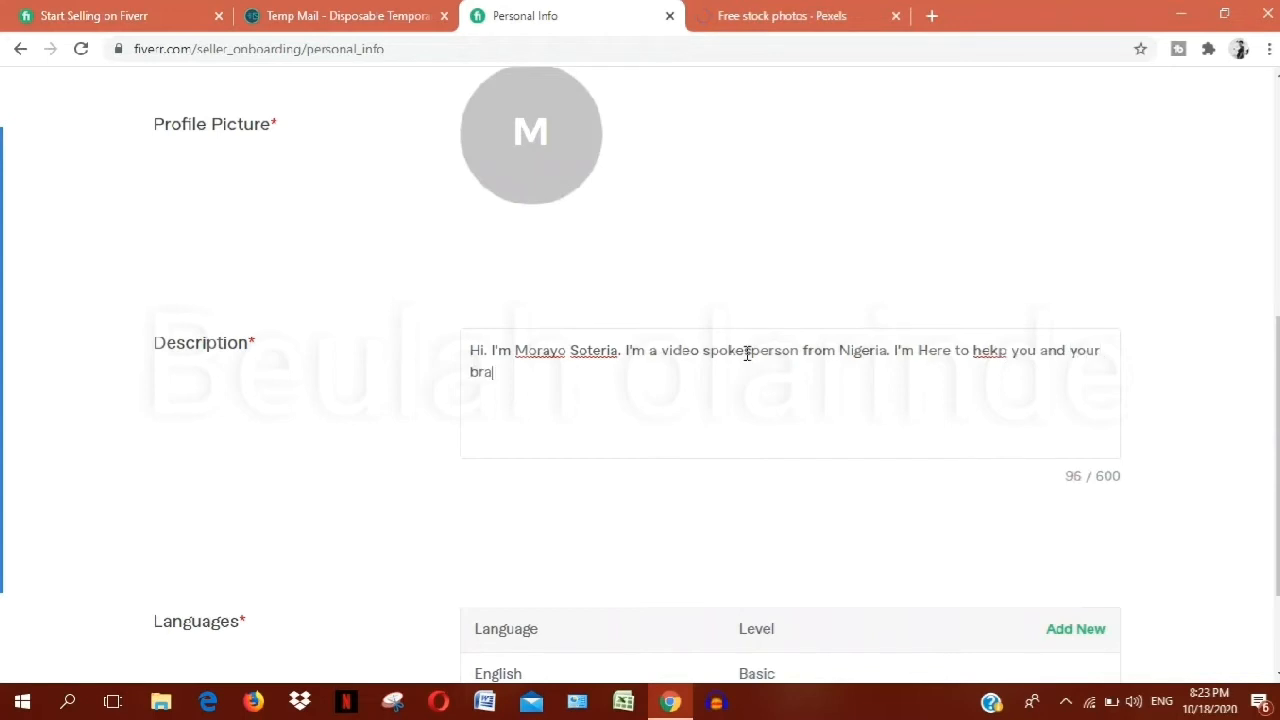
pyautogui.write('nd by making be')
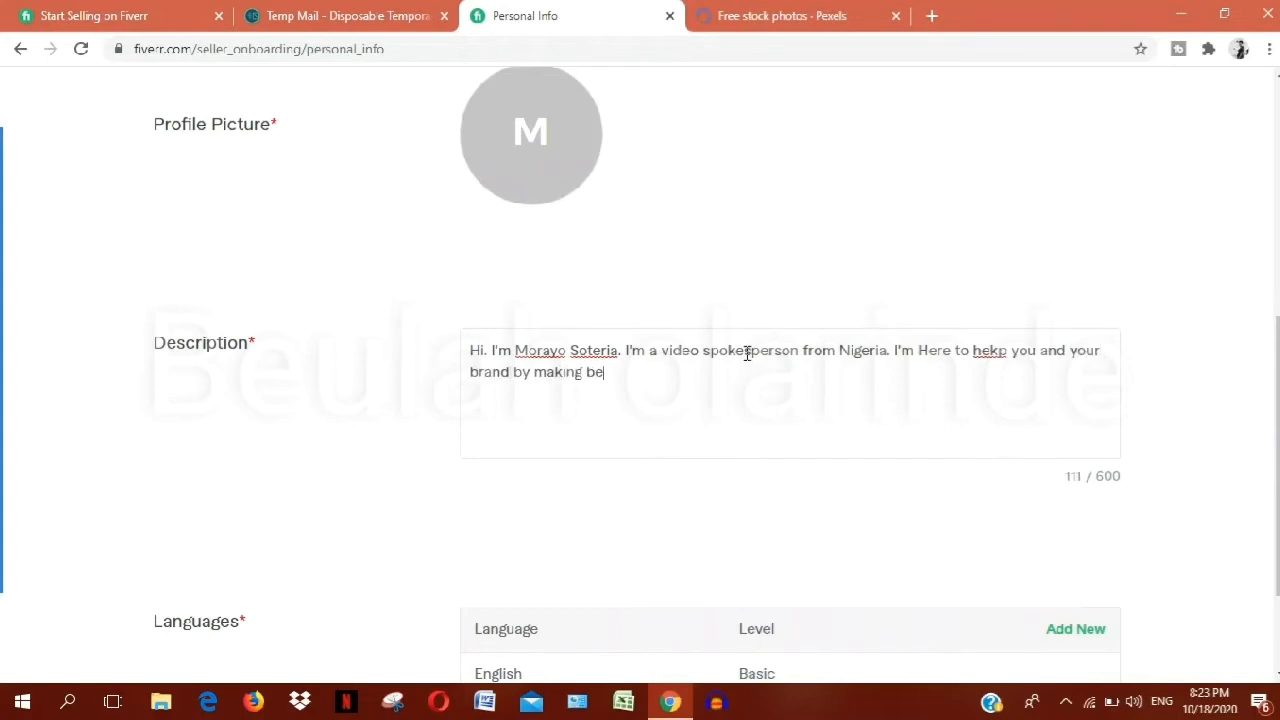
pyautogui.write('autiful videos for you ')
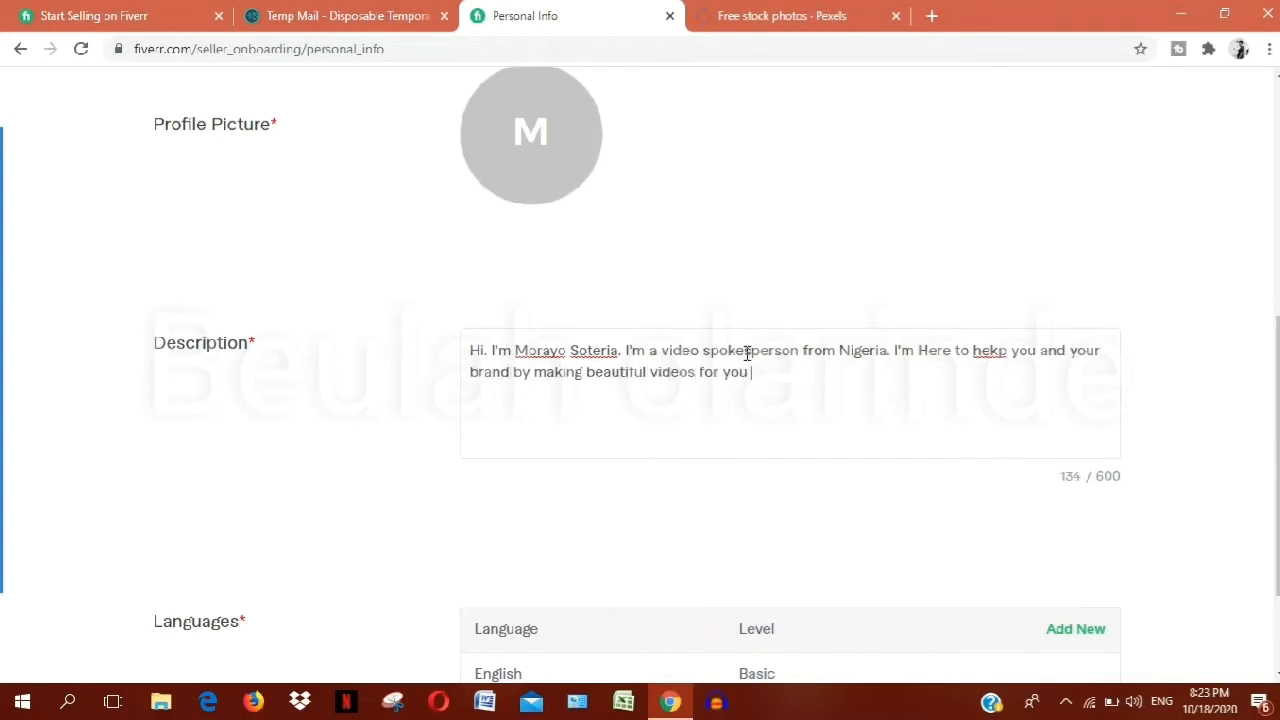
pyautogui.write('r brand, website')
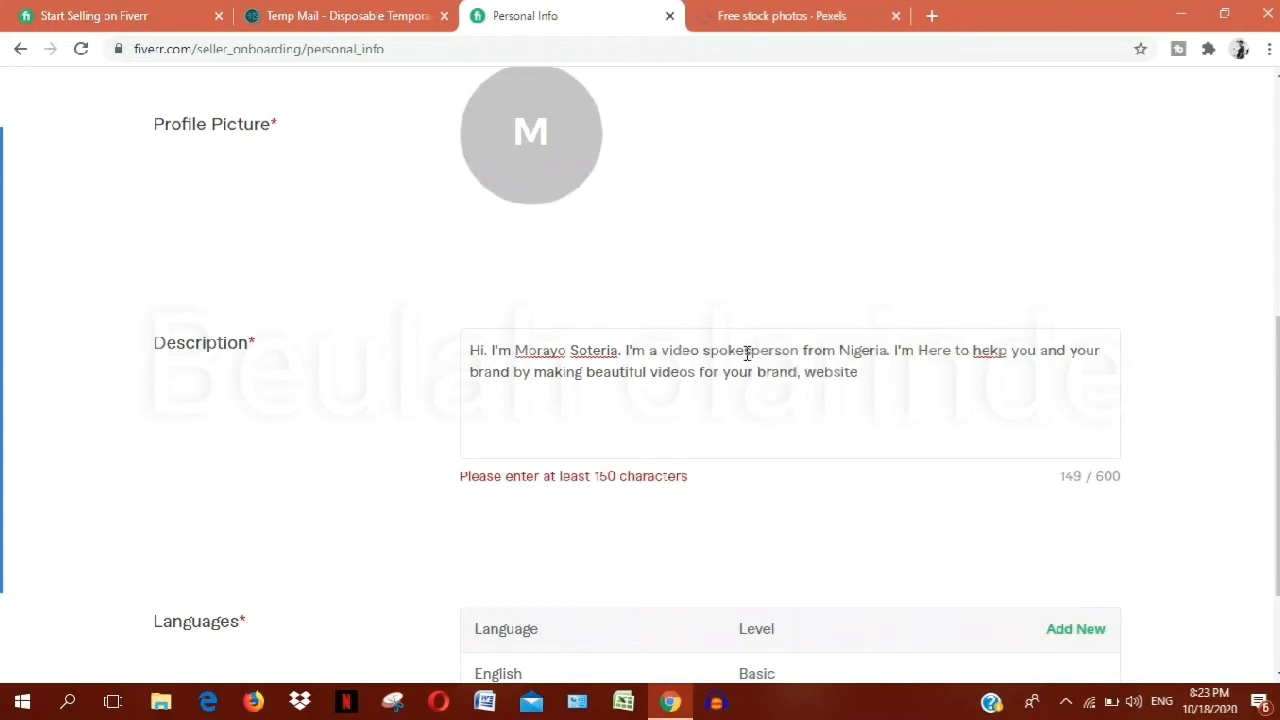
pyautogui.write(',presentation')
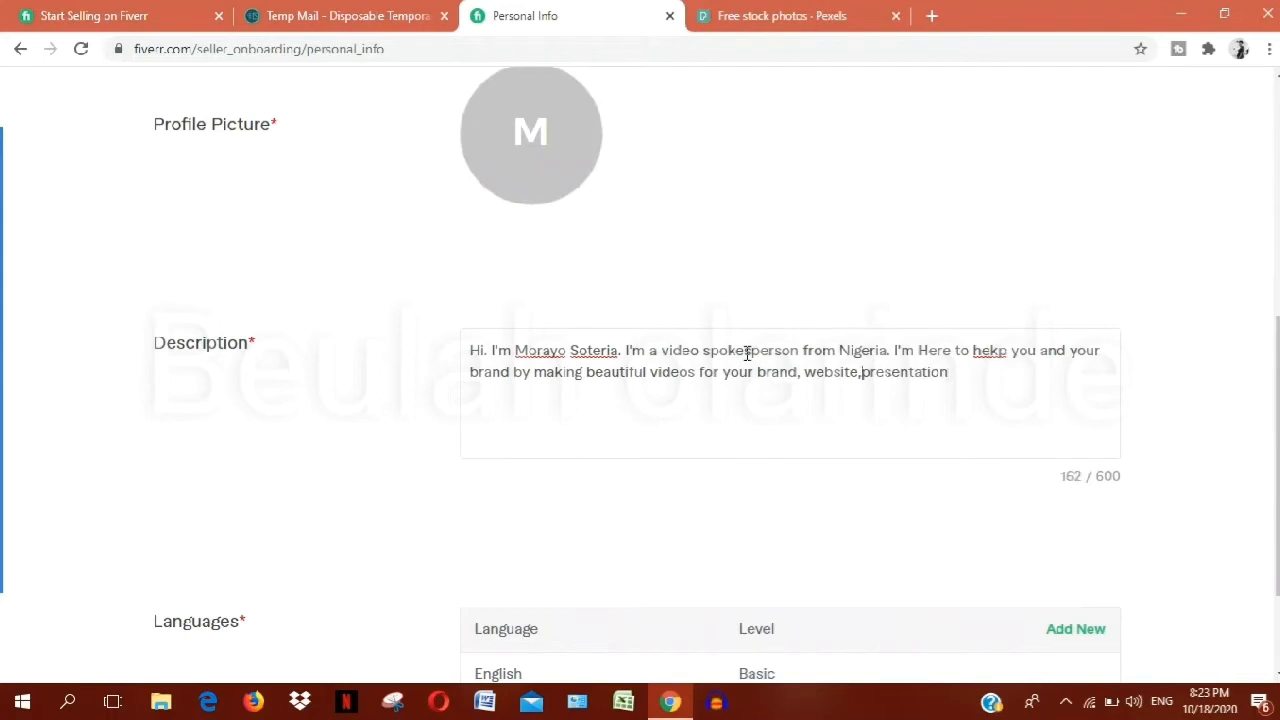
pyautogui.write(' and')
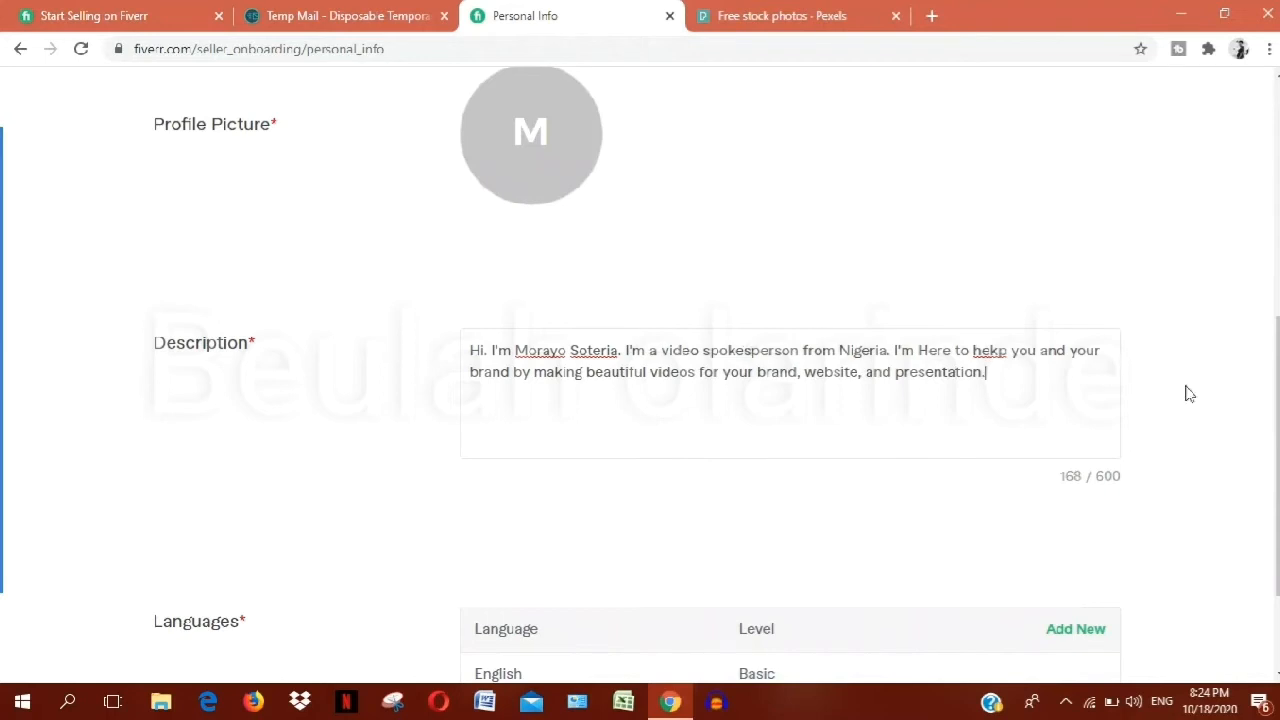
pyautogui.scroll(3, 1270, 377)
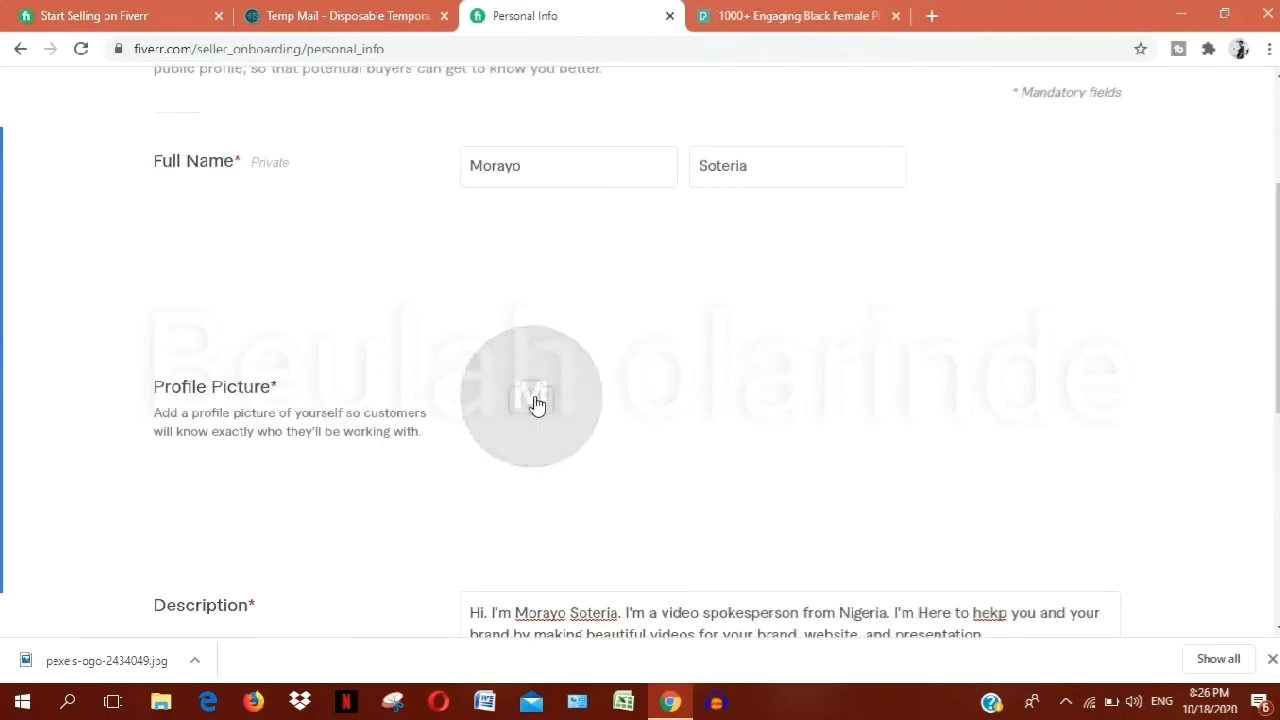
# - Upload pexels-ogo-2434049.jpg from Downloads as the profile picture
pyautogui.click(537, 403)
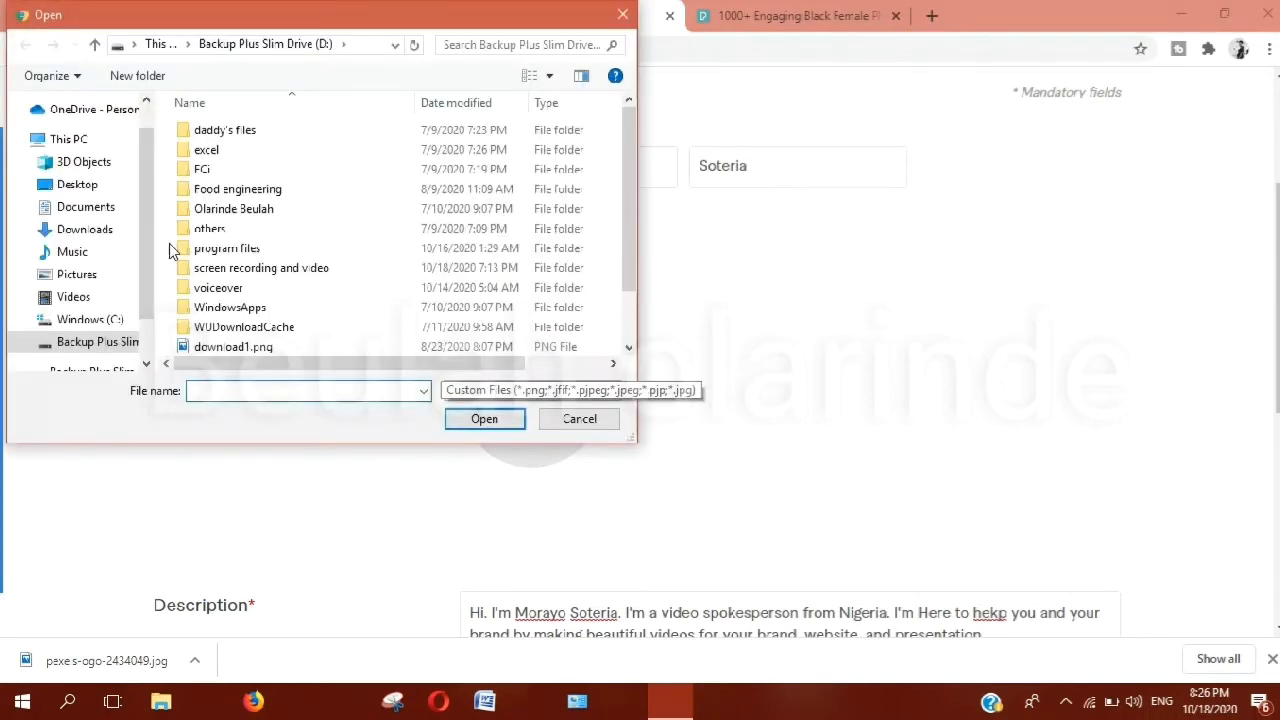
pyautogui.click(85, 229)
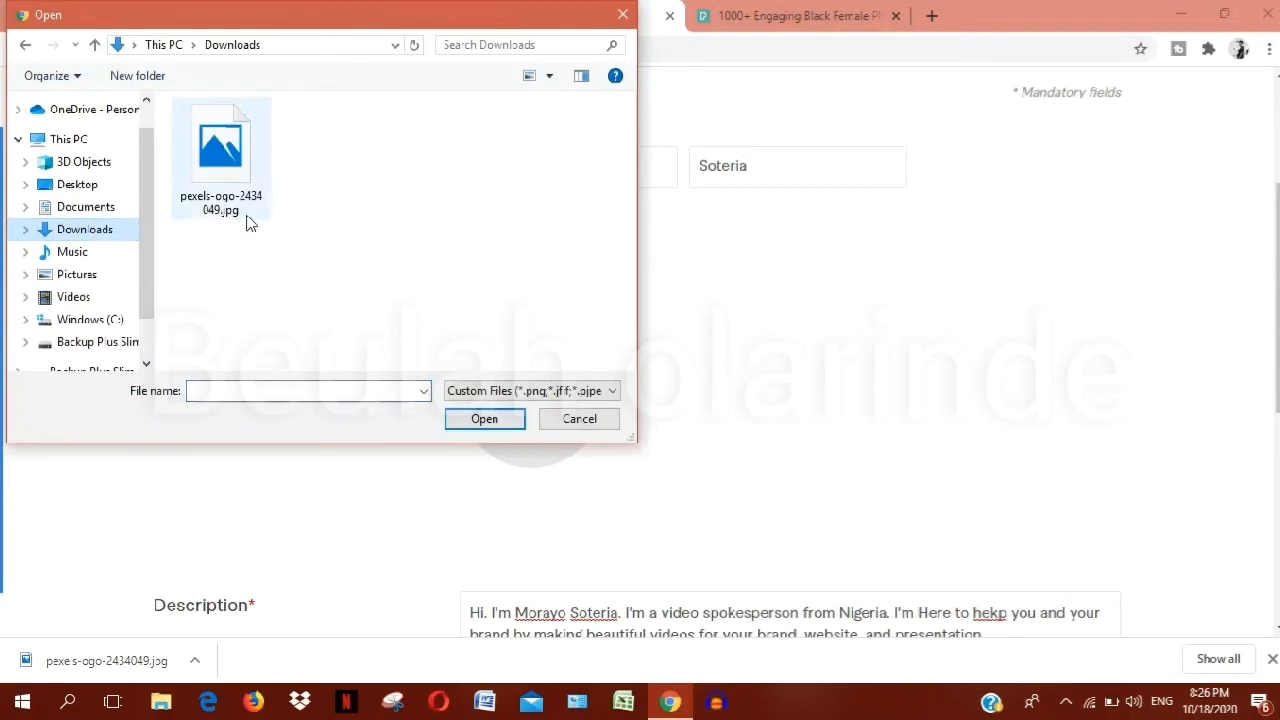
pyautogui.click(207, 170)
pyautogui.click(486, 422)
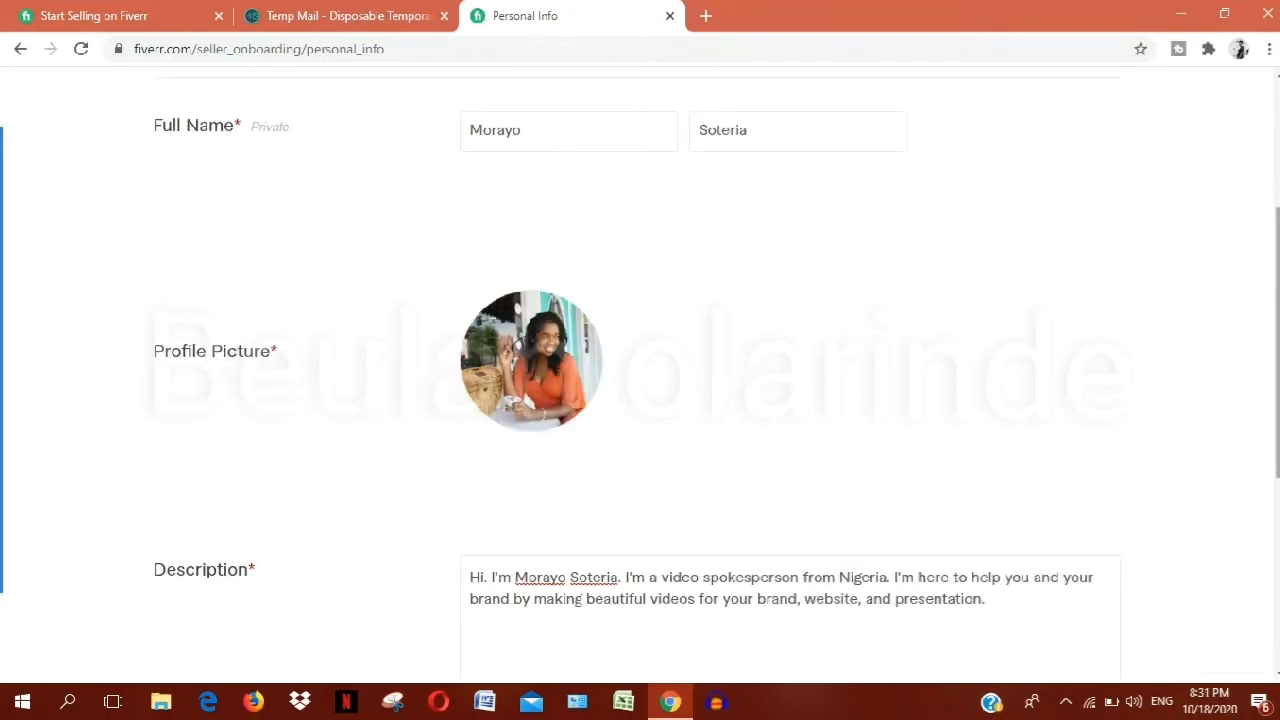
# - Continue from Personal Info to the Professional Info step
pyautogui.scroll(-4, 1277, 295)
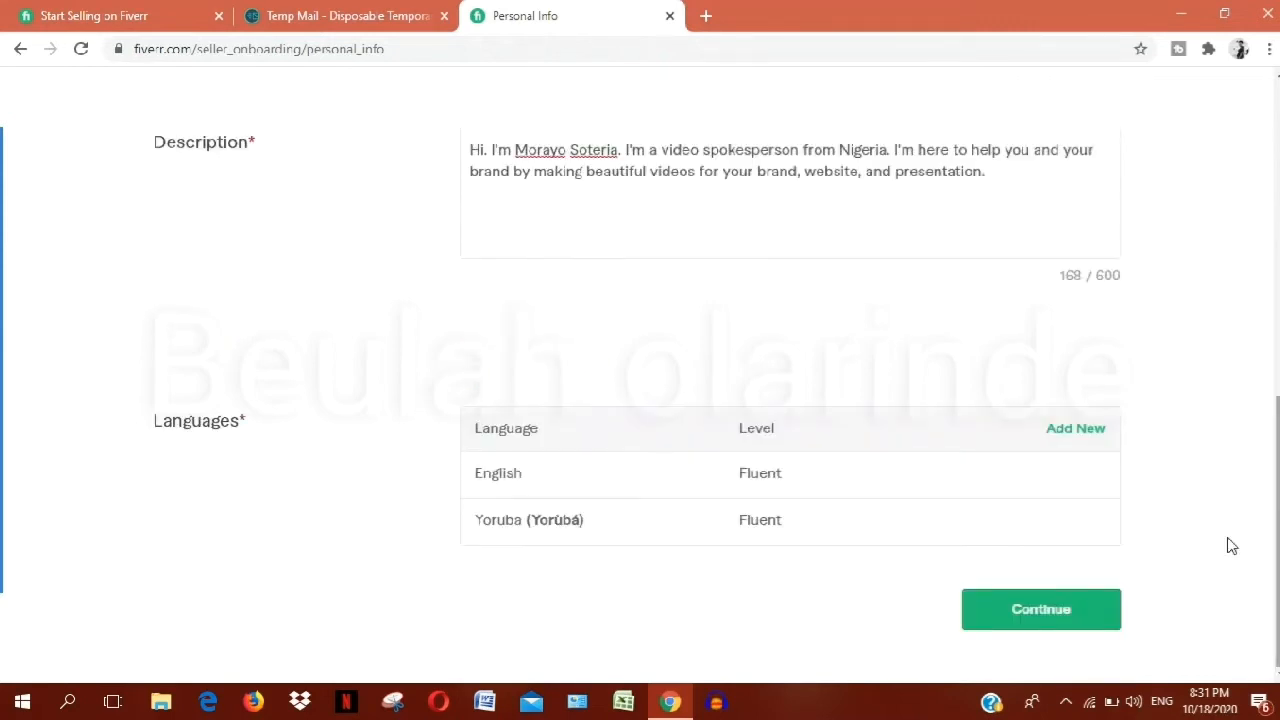
pyautogui.click(1068, 620)
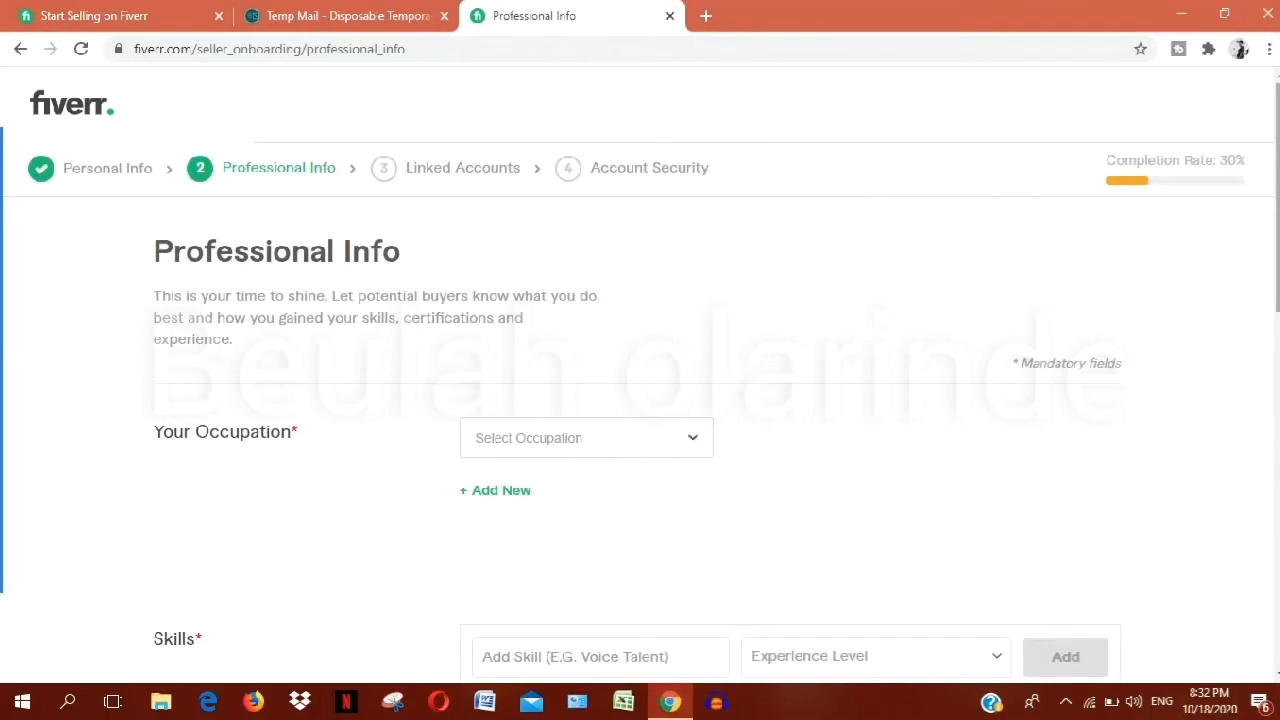
# - Choose Video & Animation as occupation and tick Video Editing and Other as skills
pyautogui.scroll(-3, 671, 197)
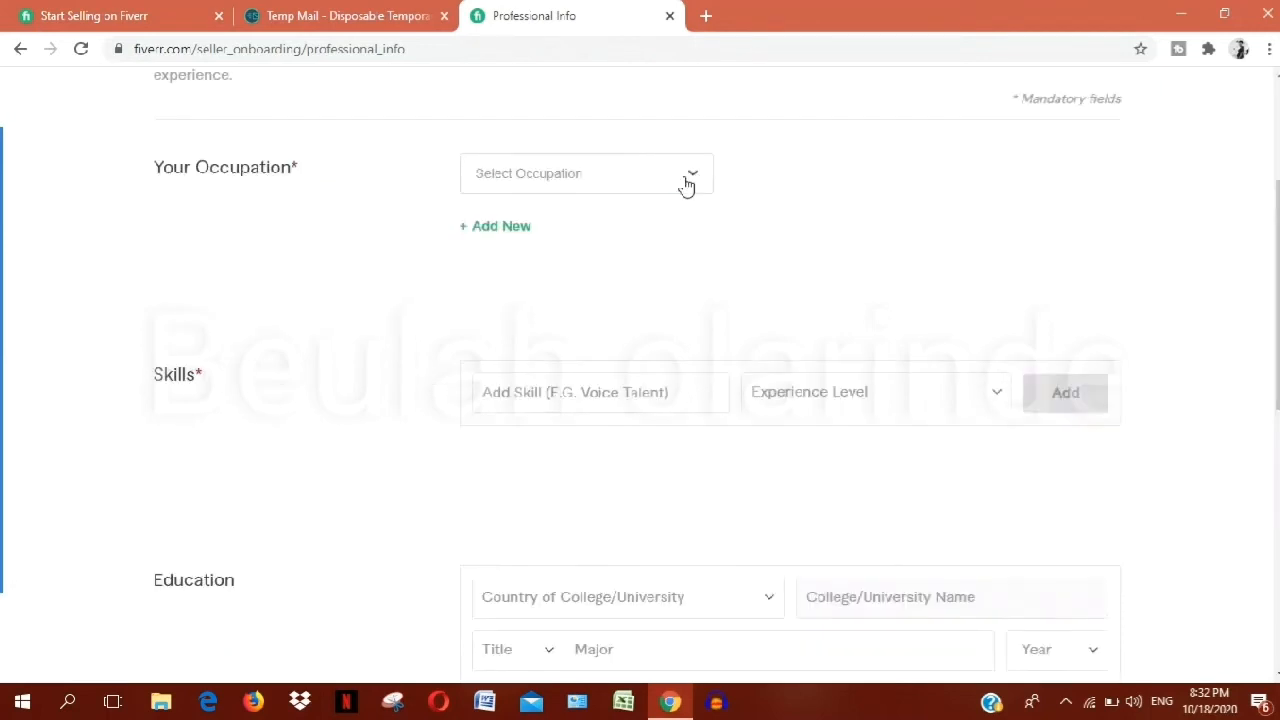
pyautogui.click(686, 185)
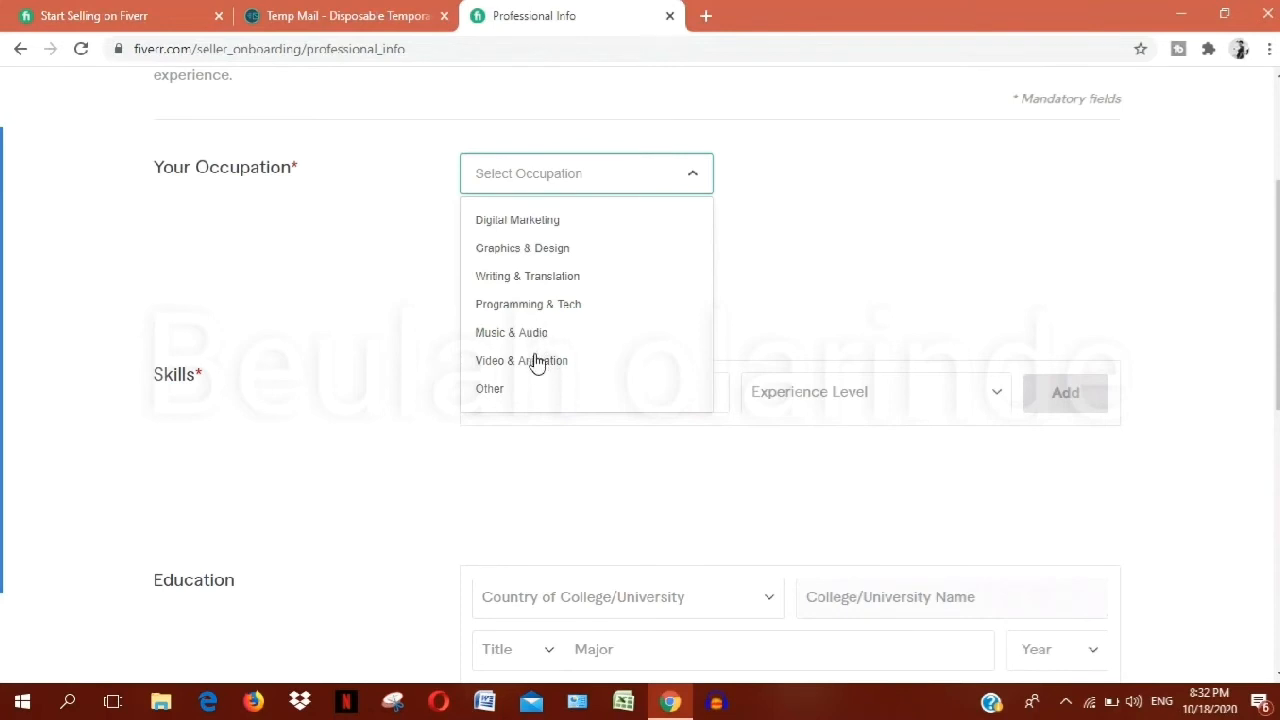
pyautogui.click(537, 361)
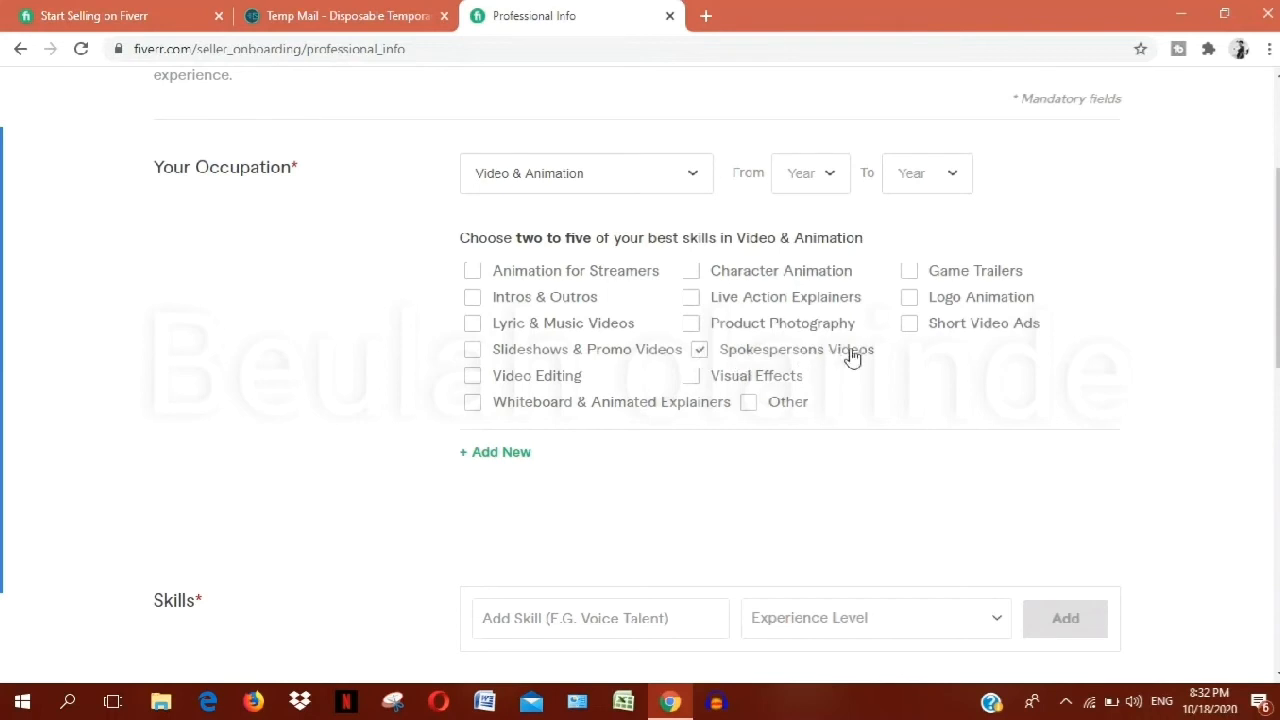
pyautogui.click(469, 380)
pyautogui.click(747, 408)
pyautogui.scroll(1, 897, 255)
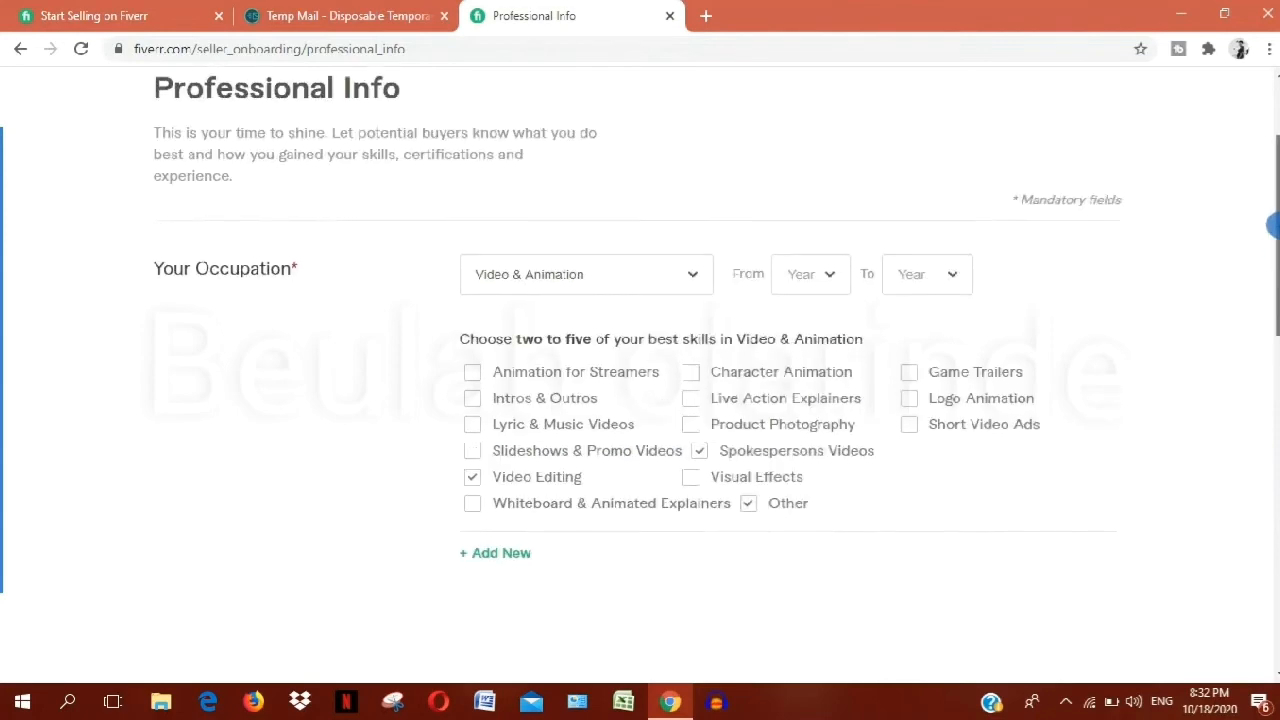
pyautogui.scroll(-4, 688, 349)
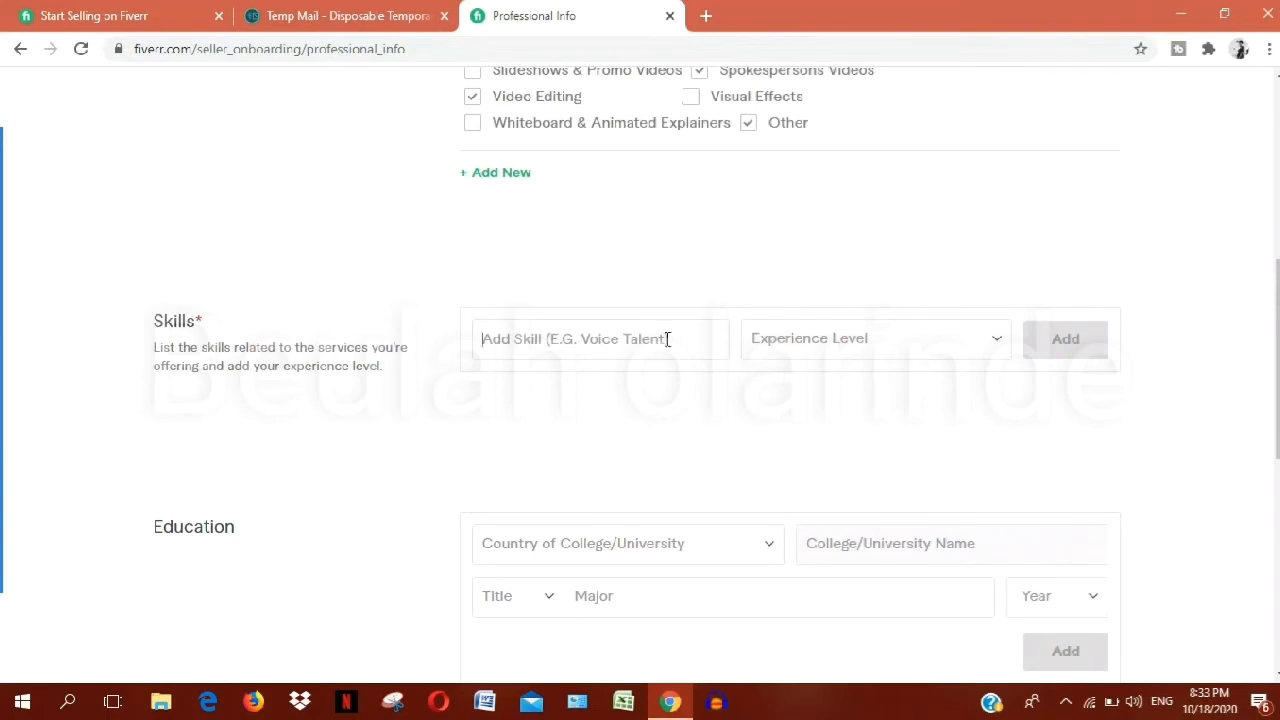
# - Enter Video Spokesperson as a skill and set its experience level to Expert
pyautogui.write('Video Spokesperson')
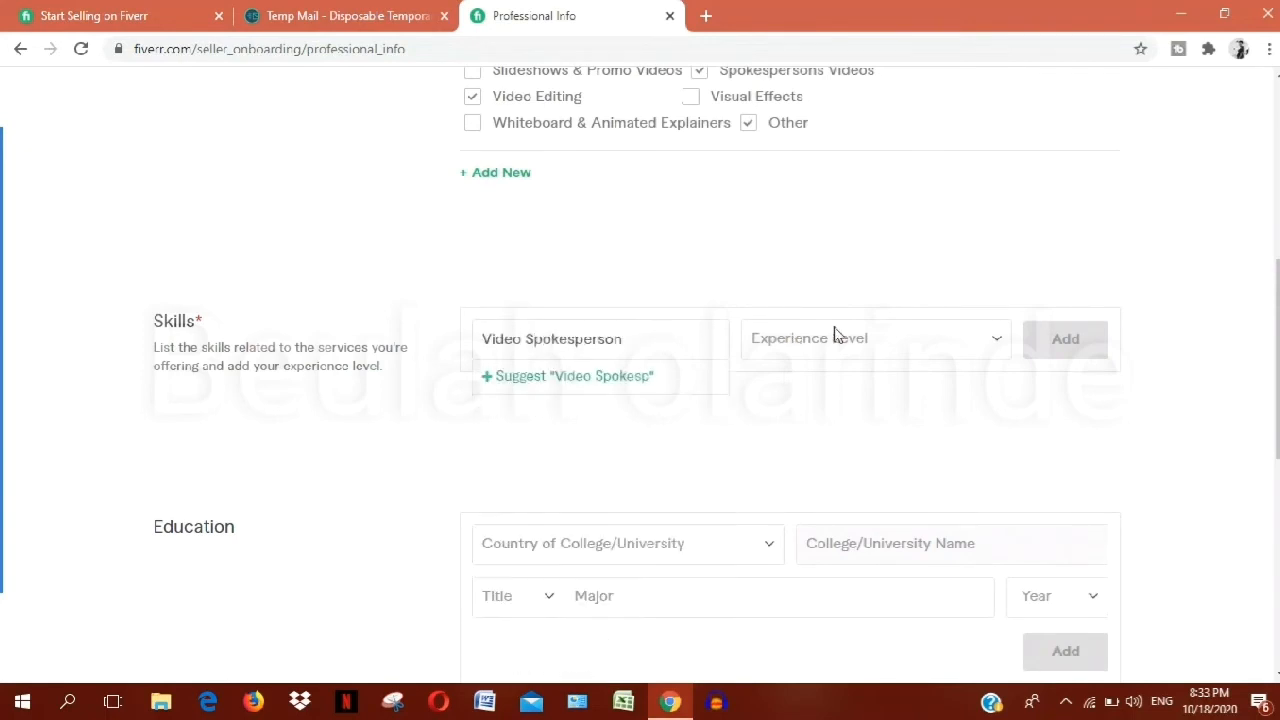
pyautogui.click(835, 338)
pyautogui.click(798, 410)
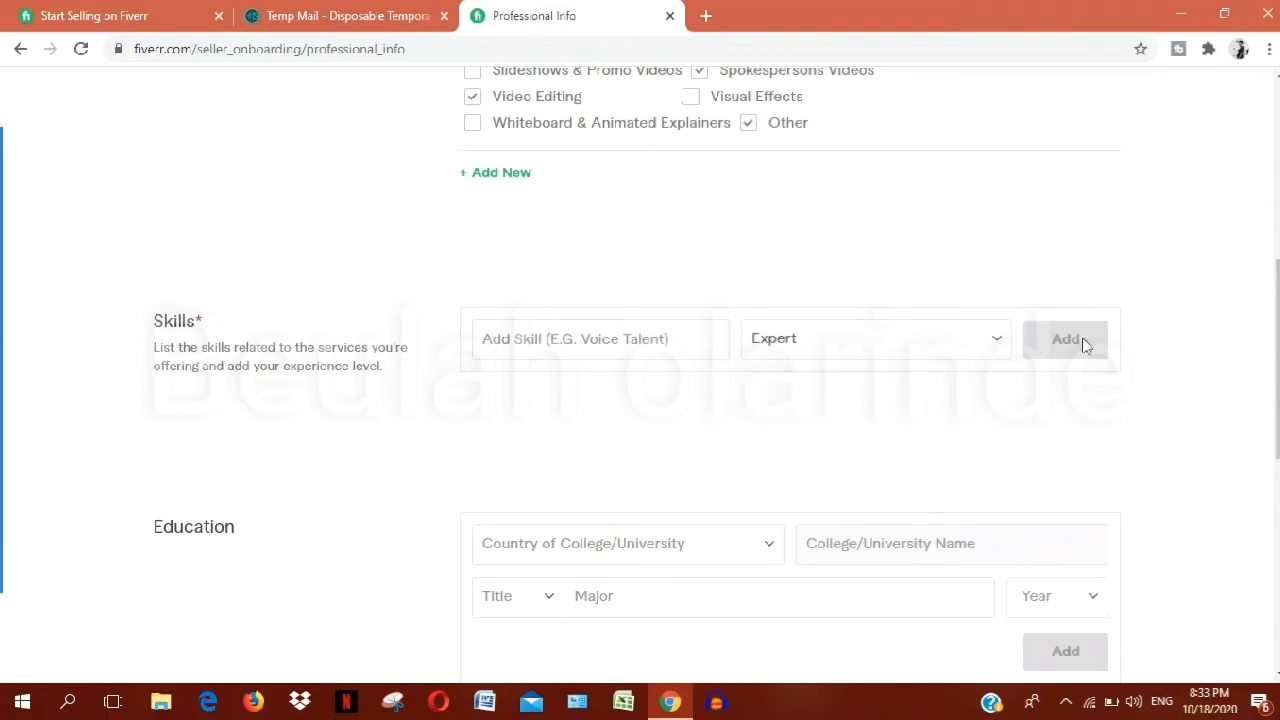
# - Set the occupation period from 2020 to 2020, removing an extra occupation row added by mistake
pyautogui.scroll(3, 1085, 345)
pyautogui.click(824, 204)
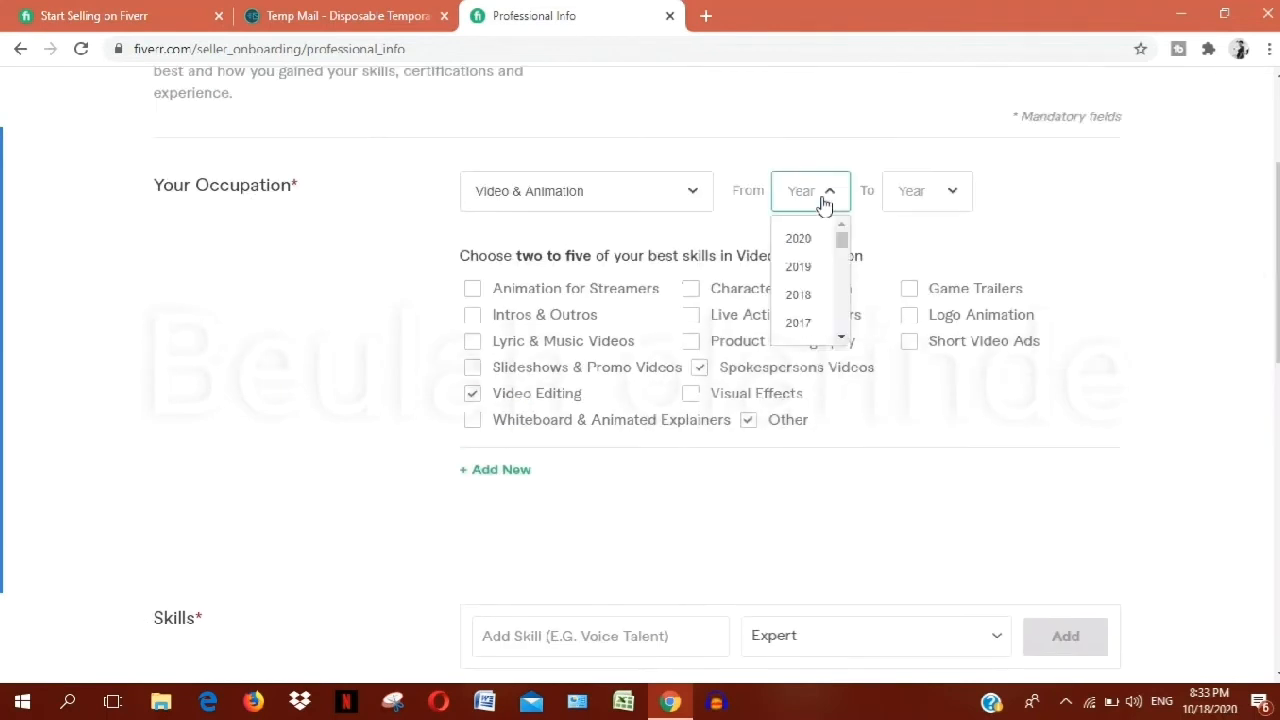
pyautogui.click(800, 238)
pyautogui.click(931, 197)
pyautogui.click(926, 240)
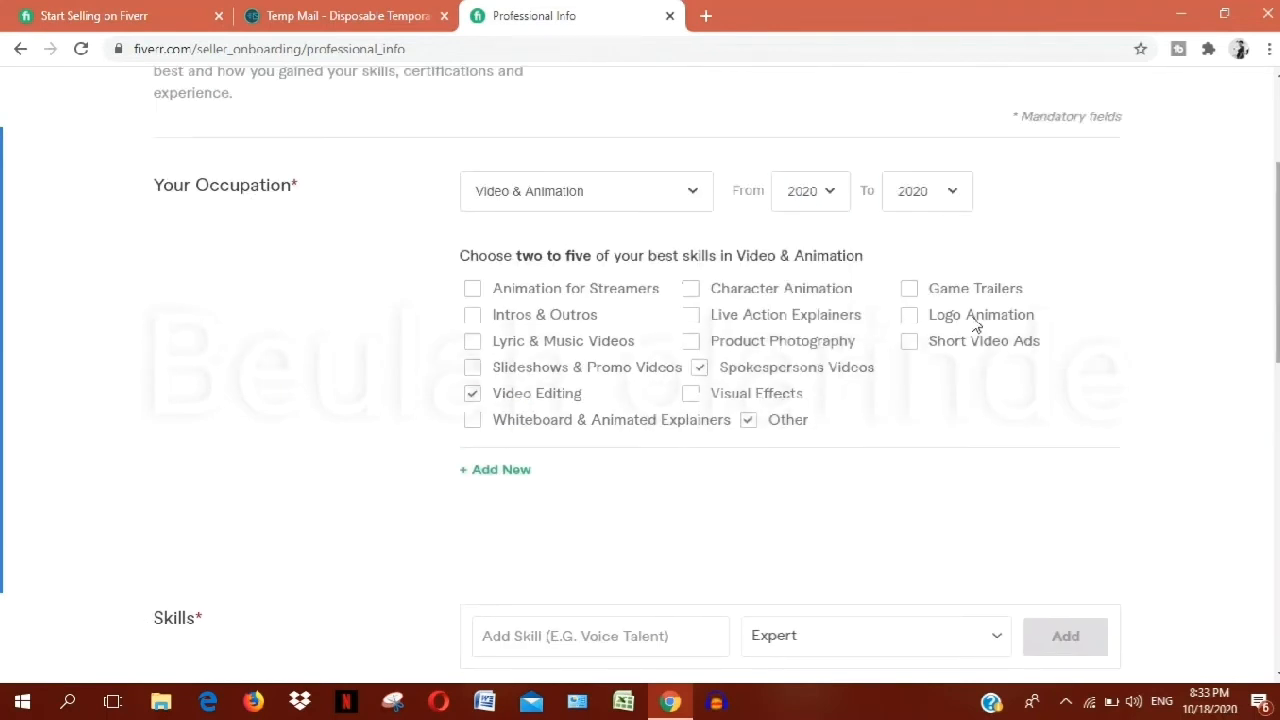
pyautogui.click(500, 469)
pyautogui.click(734, 490)
# - Open the Country of College/University list
pyautogui.scroll(-5, 734, 503)
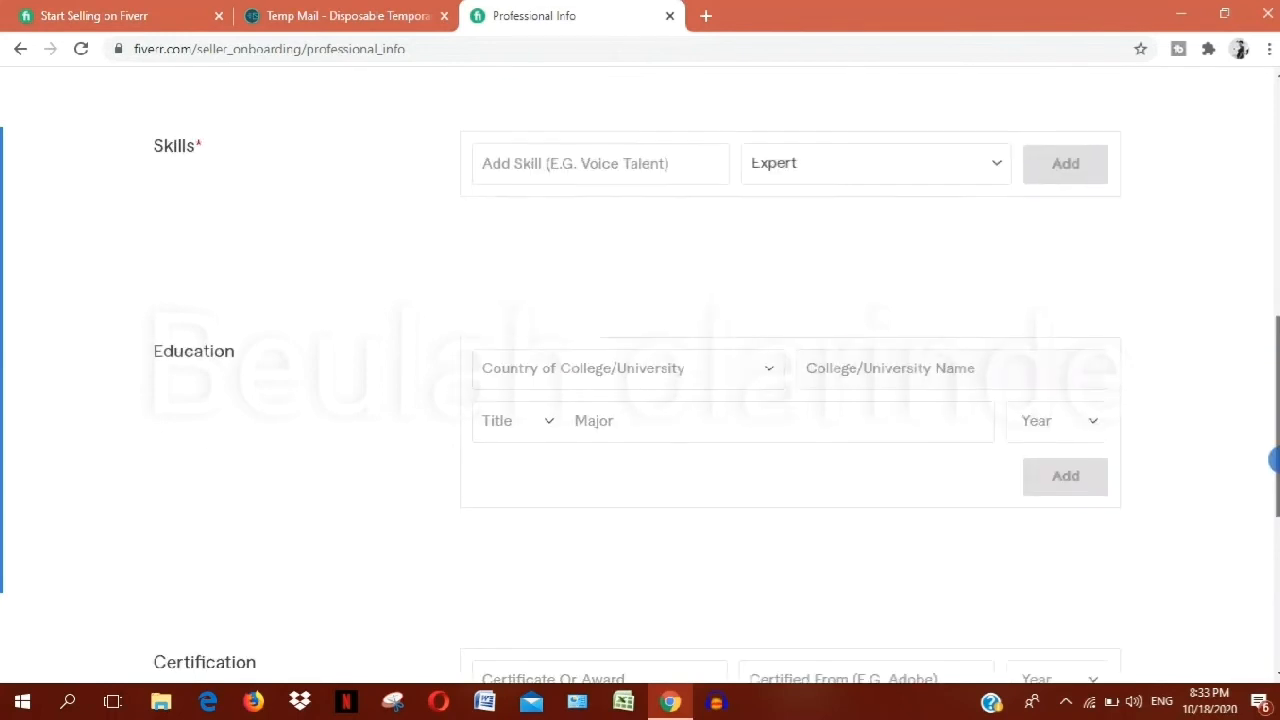
pyautogui.click(571, 365)
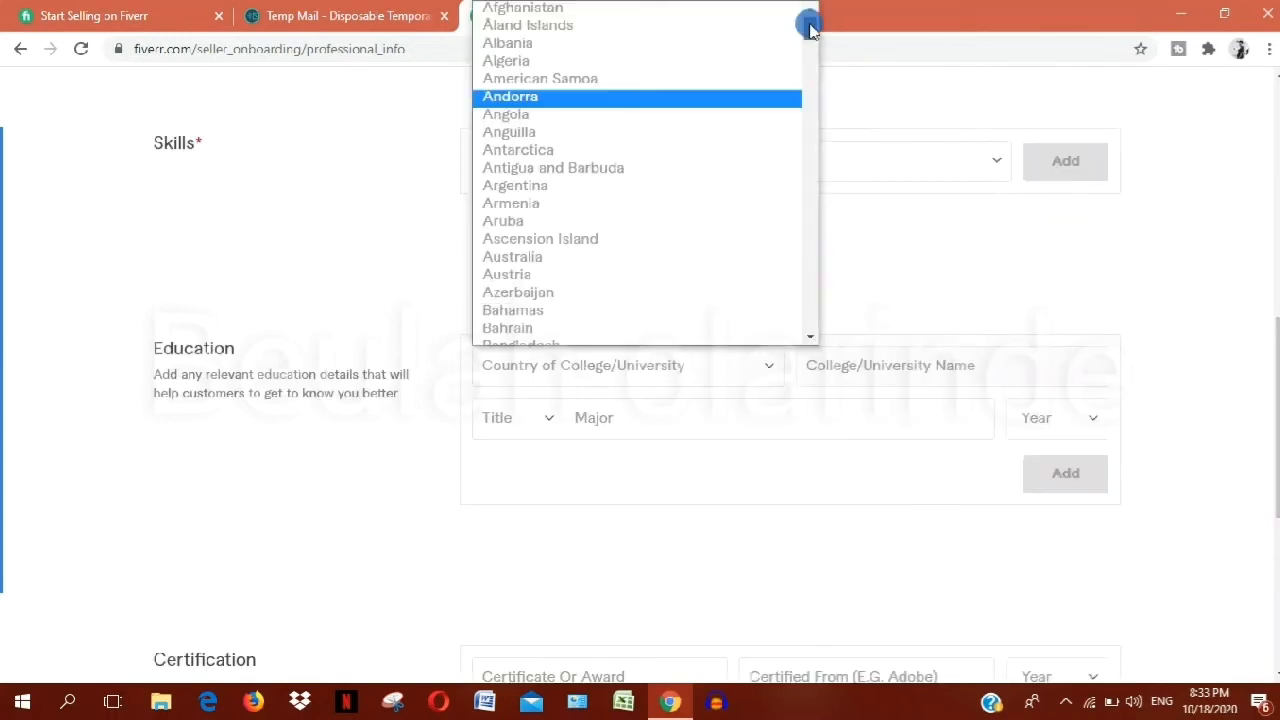
pyautogui.moveTo(810, 28); pyautogui.dragTo(806, 214)
# - Choose Nigeria as the college country and University Of Lagos as the college
pyautogui.click(561, 196)
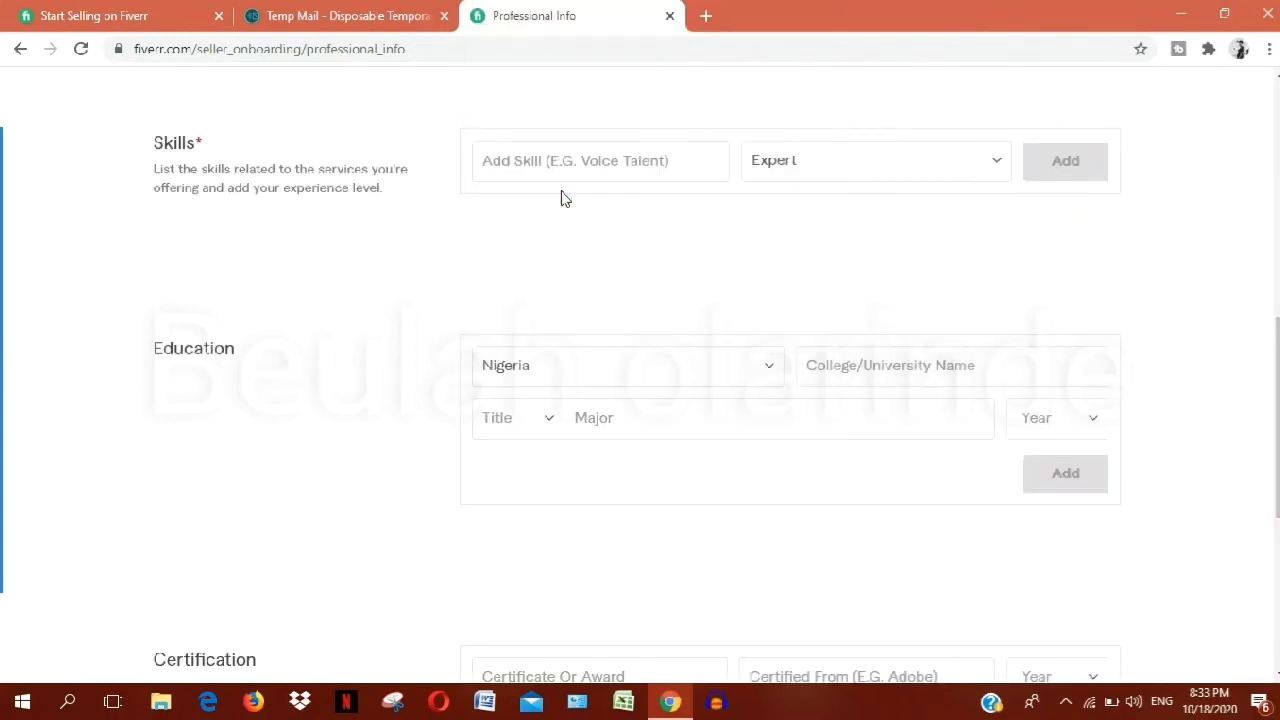
pyautogui.click(939, 366)
pyautogui.write('University Of La')
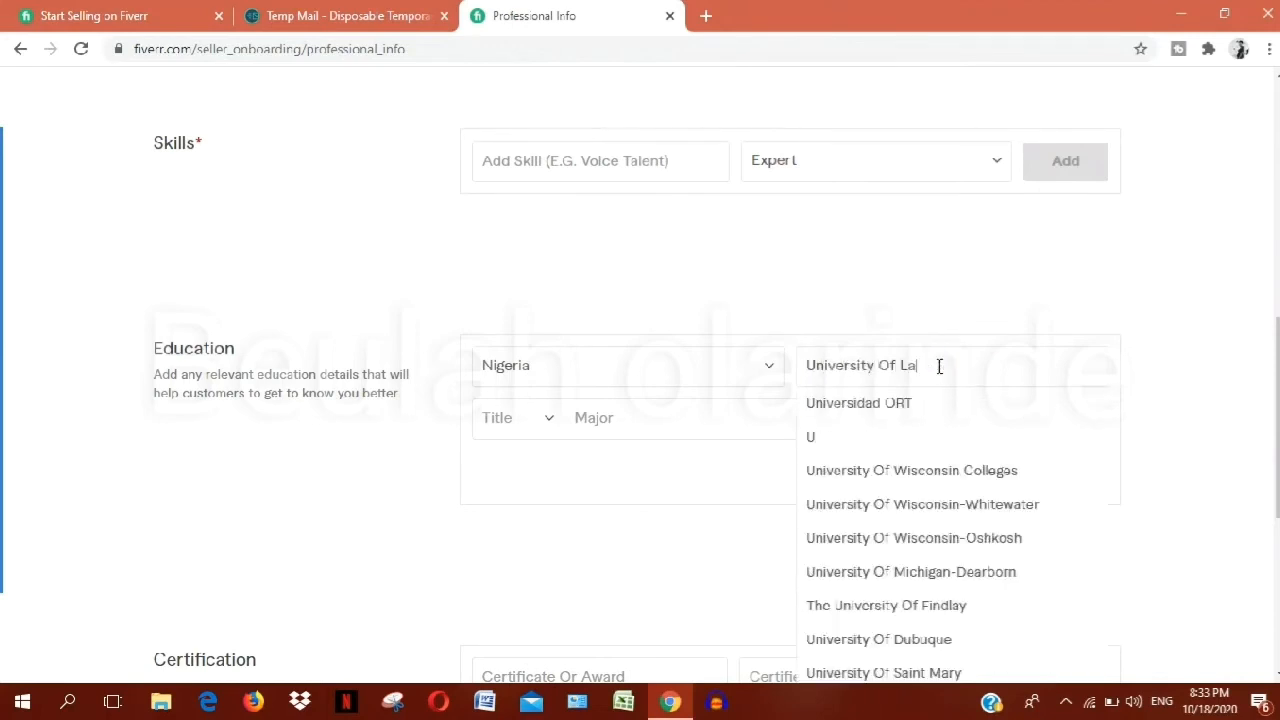
pyautogui.write('gos')
pyautogui.click(894, 401)
# - Set the degree to B.A. in Mass Communication with graduation year 2019
pyautogui.click(534, 420)
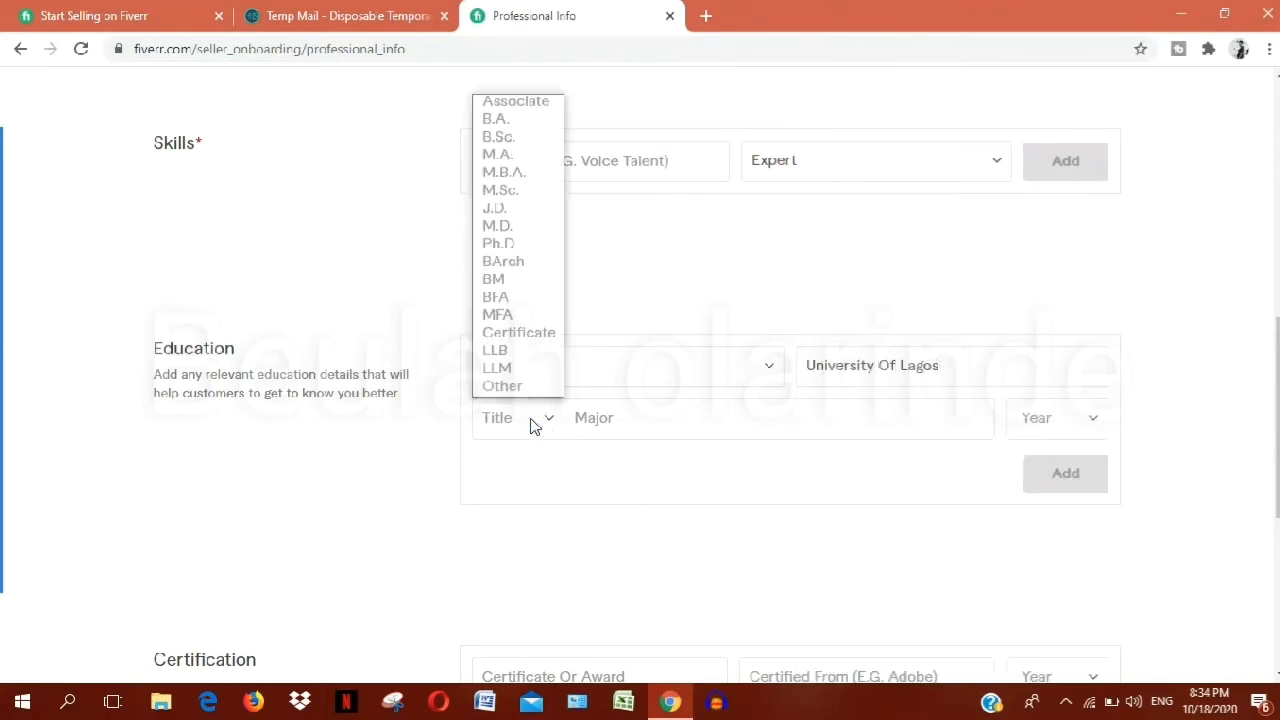
pyautogui.click(500, 137)
pyautogui.write('Mas')
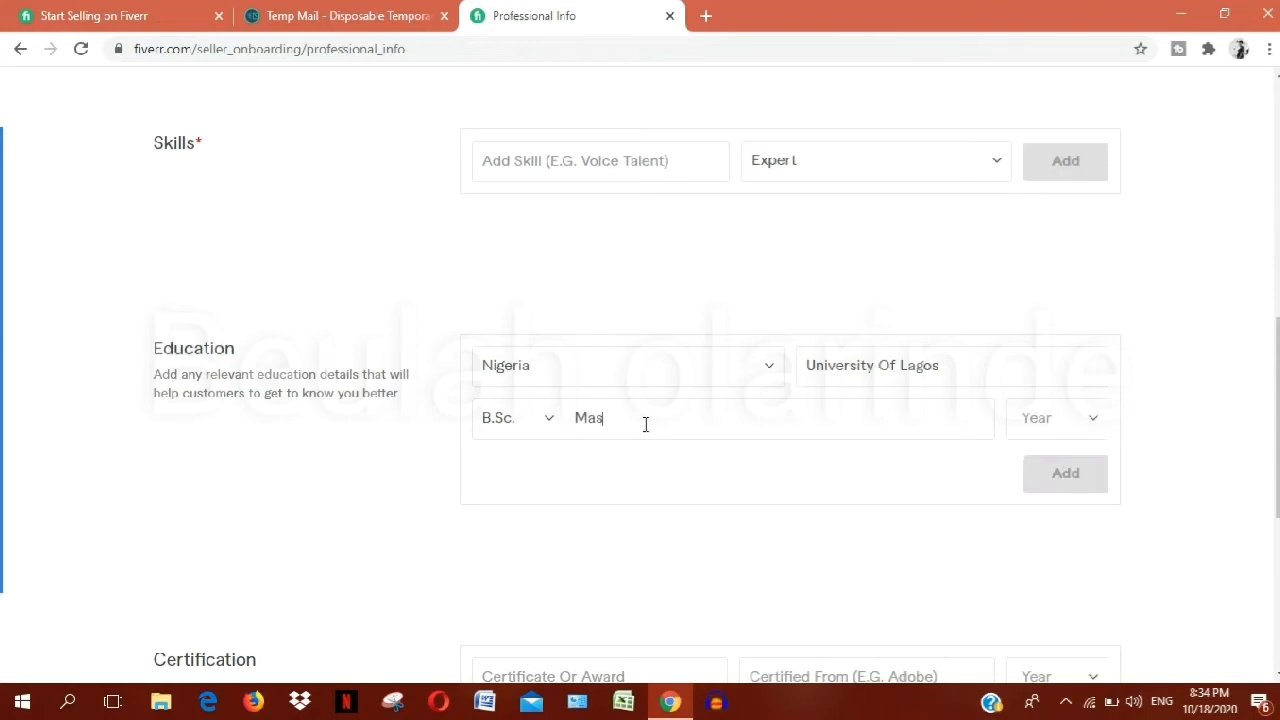
pyautogui.write('s Communication')
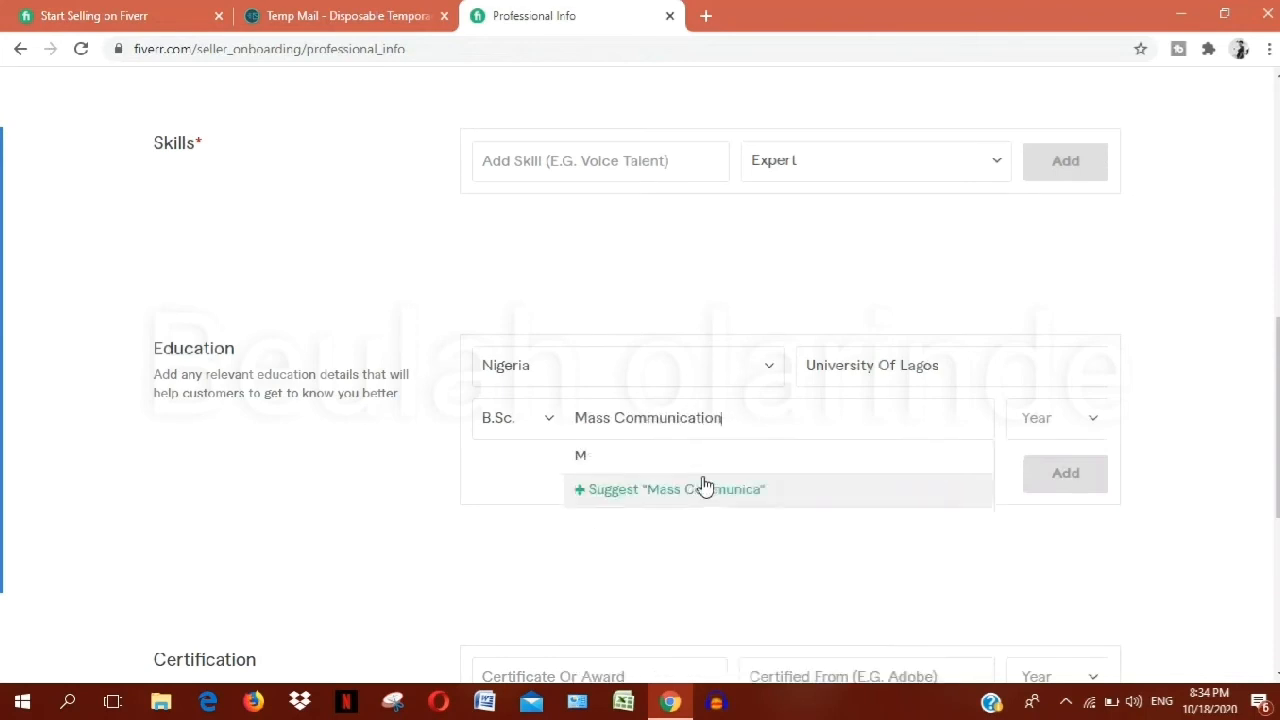
pyautogui.click(737, 414)
pyautogui.click(545, 418)
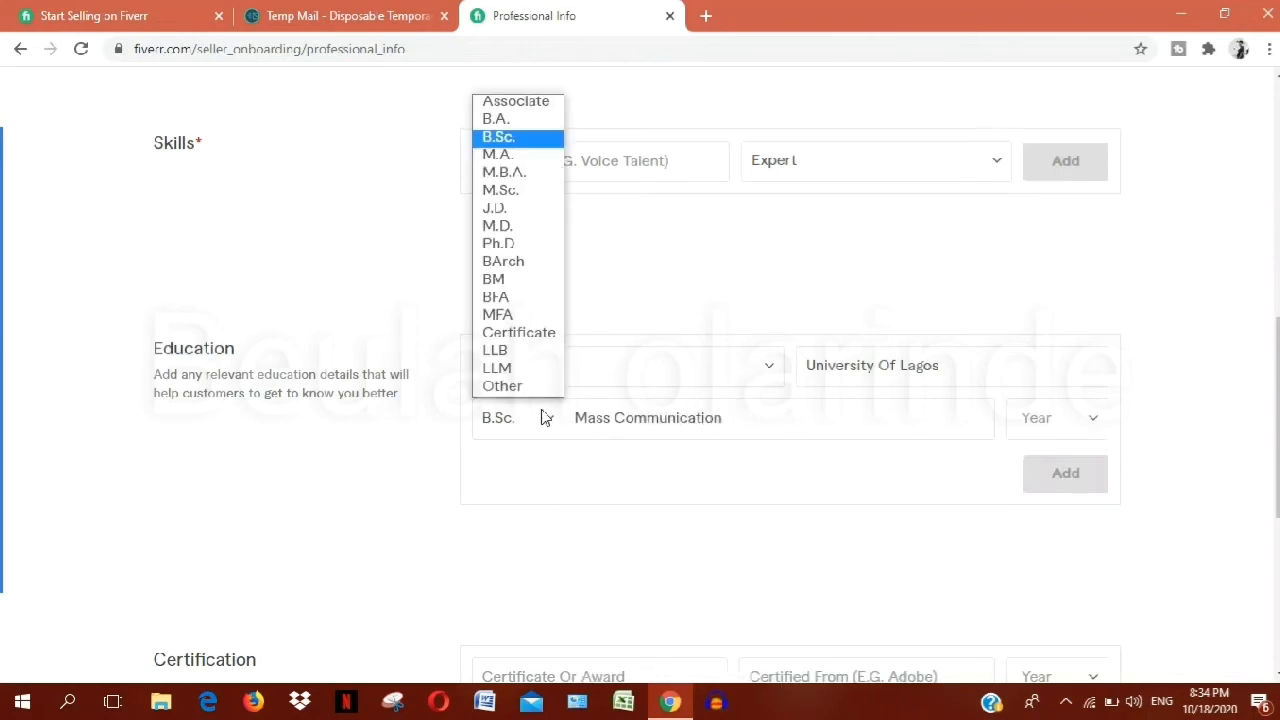
pyautogui.click(496, 118)
pyautogui.click(1080, 418)
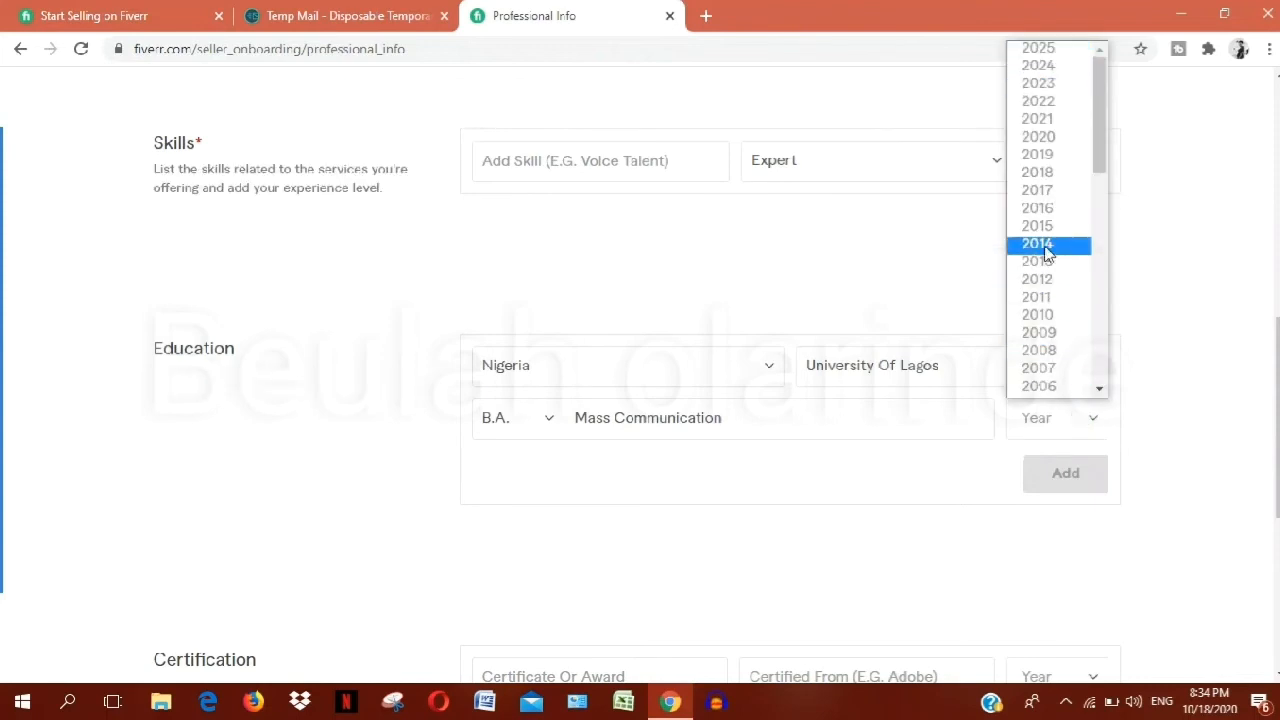
pyautogui.click(1040, 156)
pyautogui.scroll(-2, 1025, 335)
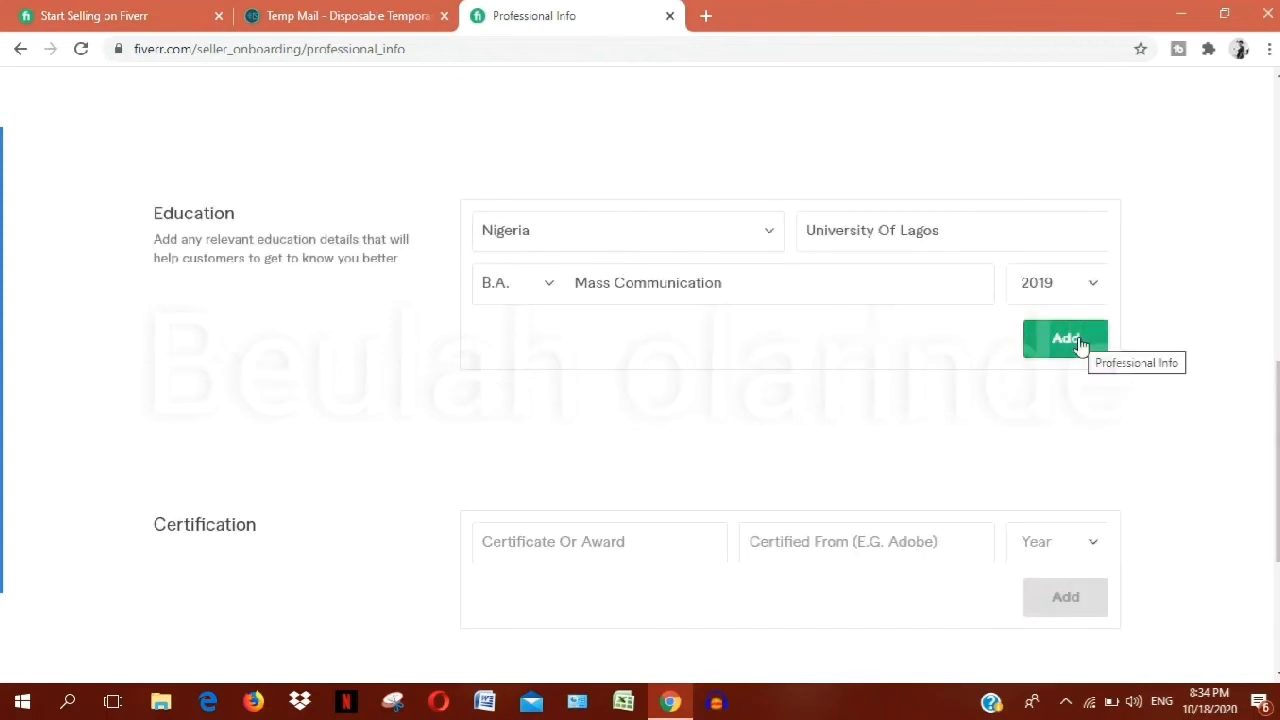
pyautogui.scroll(-5, 1080, 337)
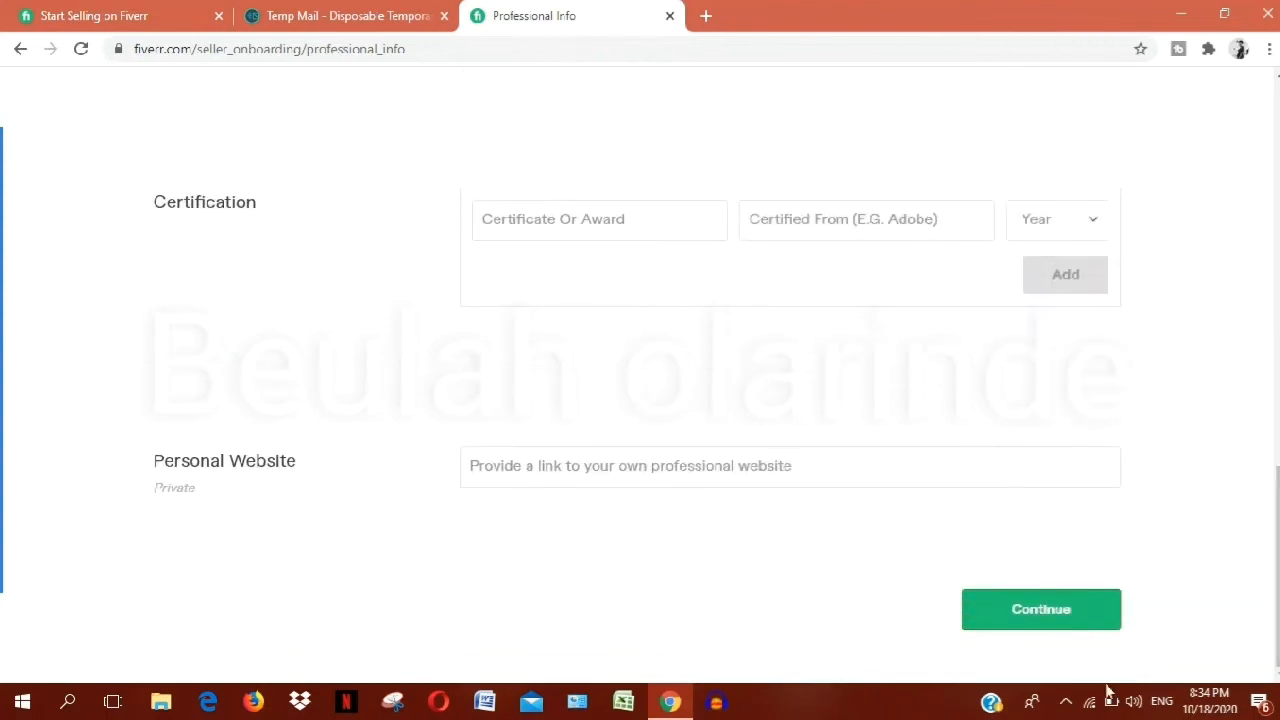
# - Add the Video Spokesperson skill at Expert level to the skills list
pyautogui.click(1014, 618)
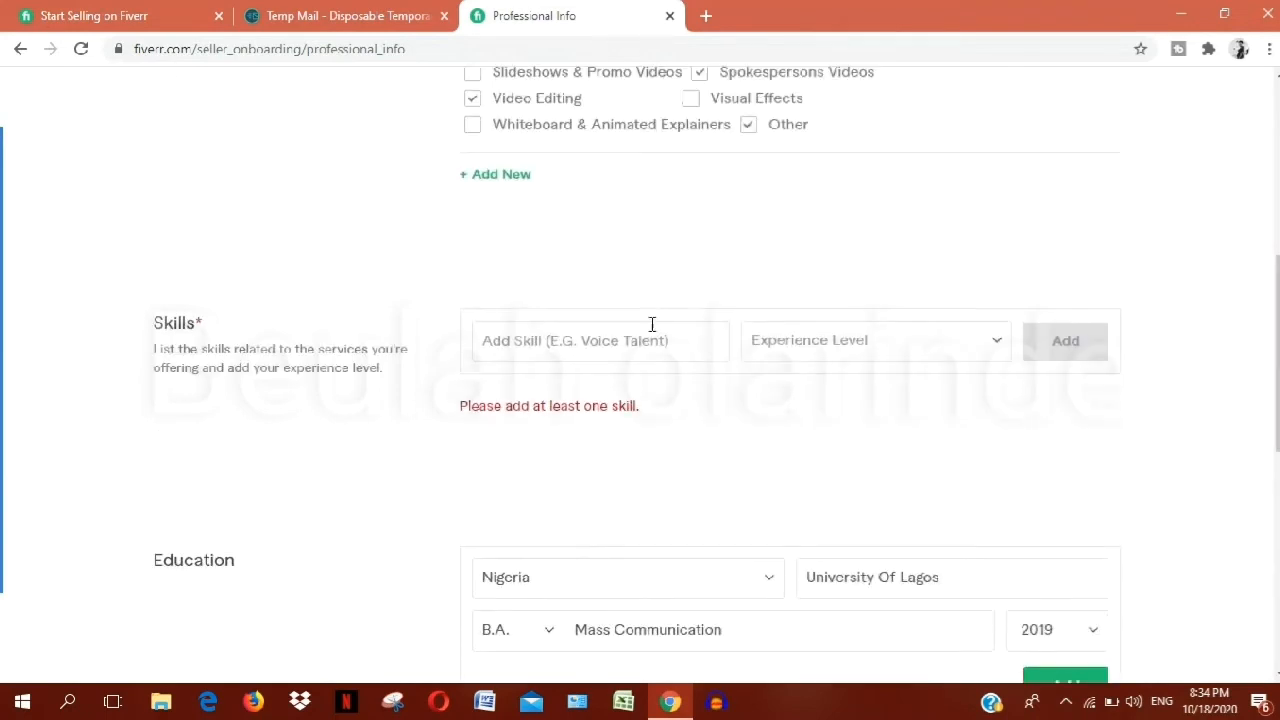
pyautogui.click(626, 338)
pyautogui.click(625, 377)
pyautogui.click(842, 341)
pyautogui.click(800, 404)
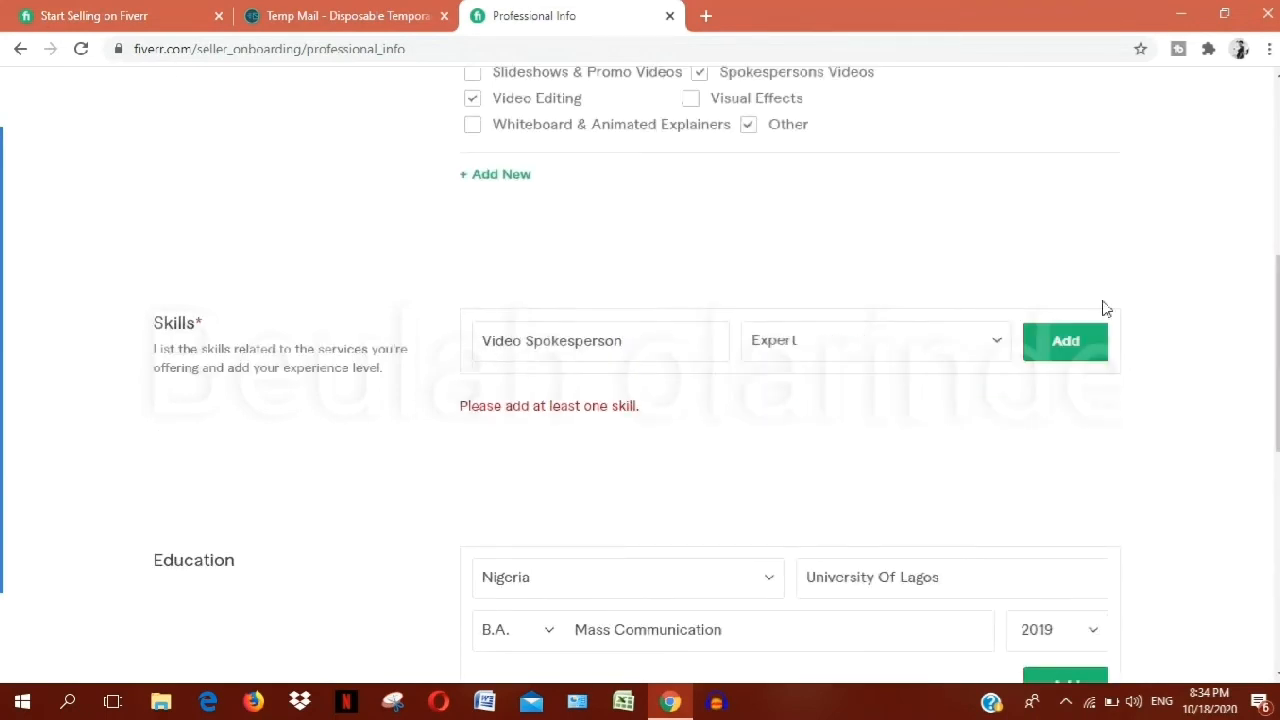
pyautogui.click(1068, 346)
pyautogui.scroll(-8, 1100, 500)
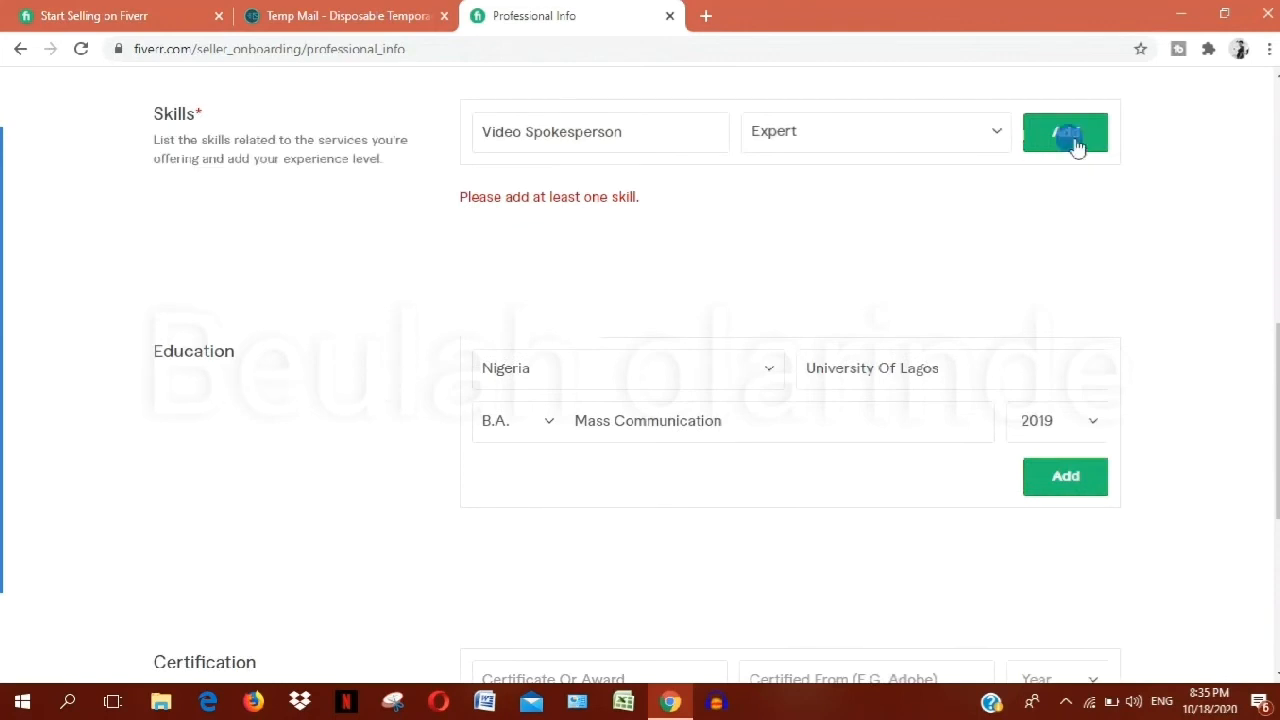
pyautogui.click(1077, 136)
# - Add the Mass Communication degree to Education and continue to Linked Accounts
pyautogui.scroll(-3, 1085, 200)
pyautogui.click(1090, 276)
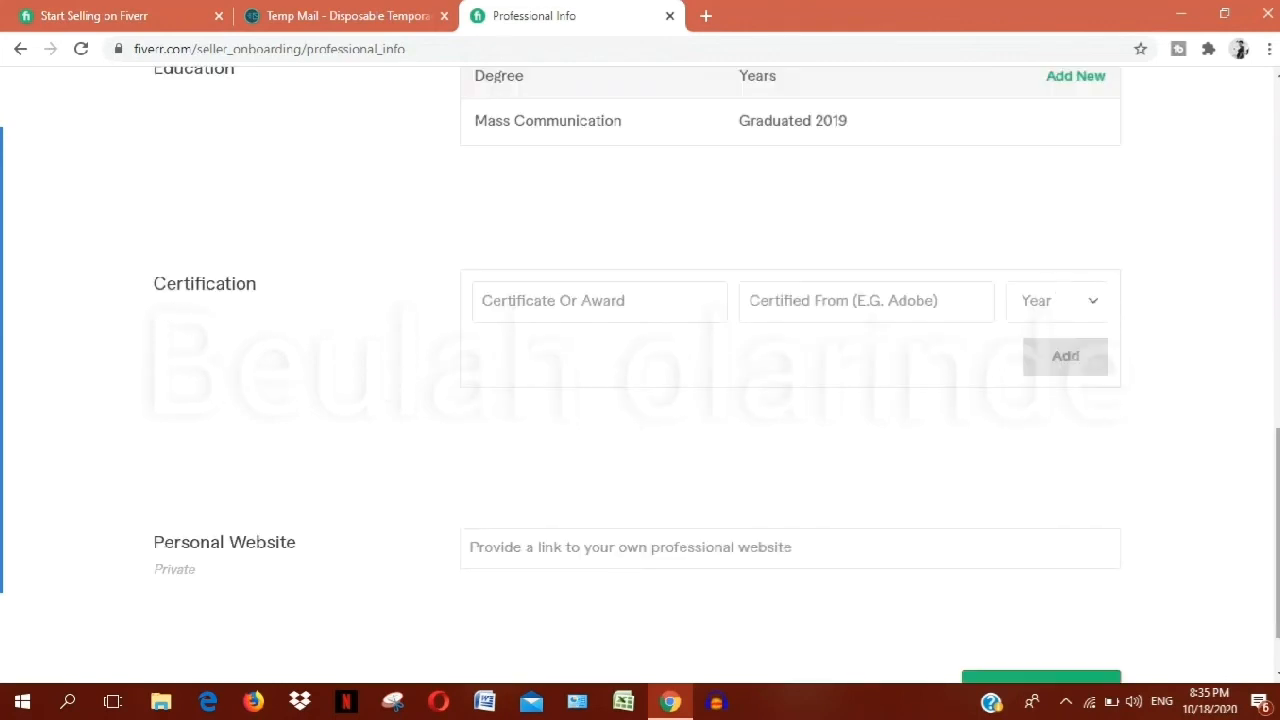
pyautogui.scroll(-1, 790, 380)
pyautogui.click(1024, 630)
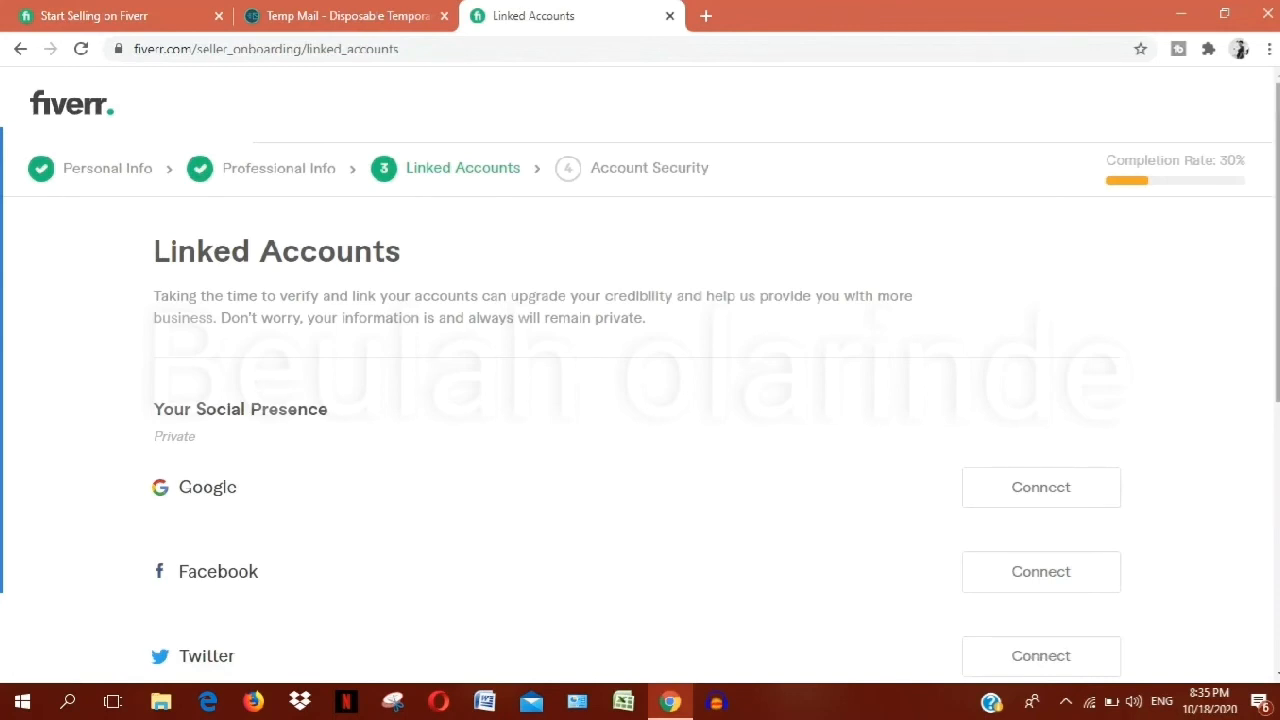
# - Skip Linked Accounts without connecting any social accounts to reach Account Security
pyautogui.scroll(-2, 640, 400)
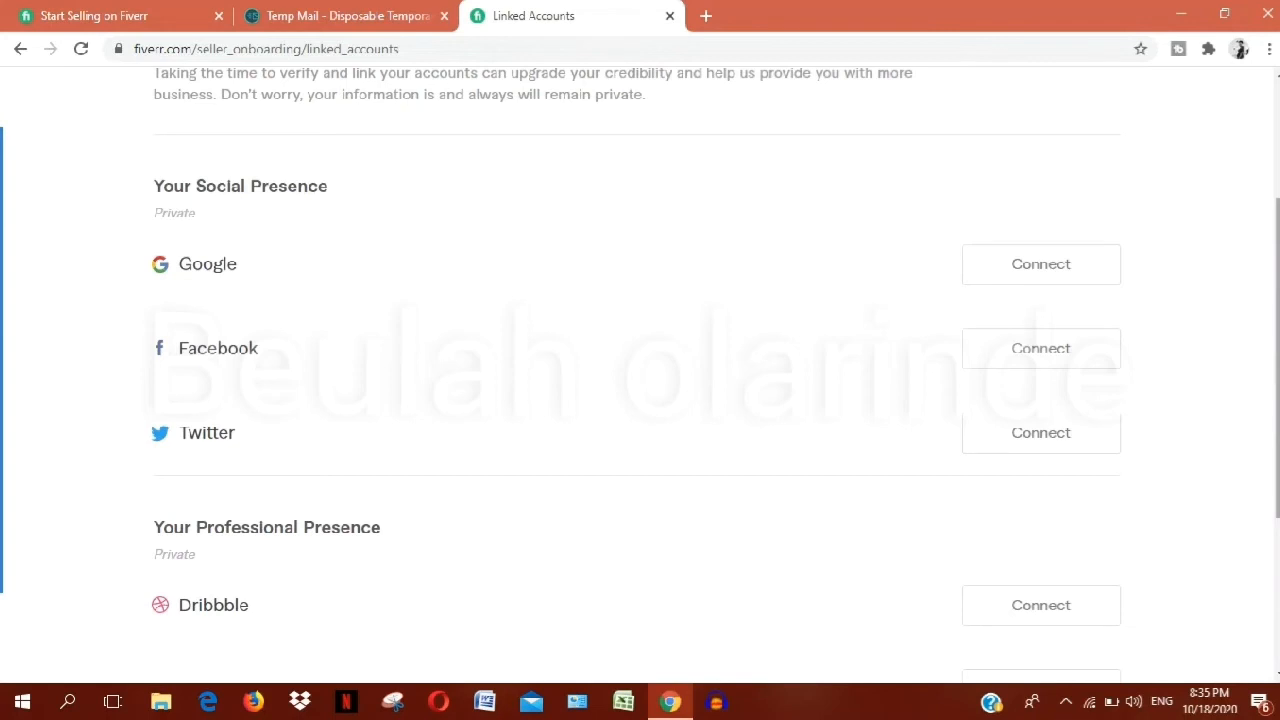
pyautogui.scroll(-3, 1008, 586)
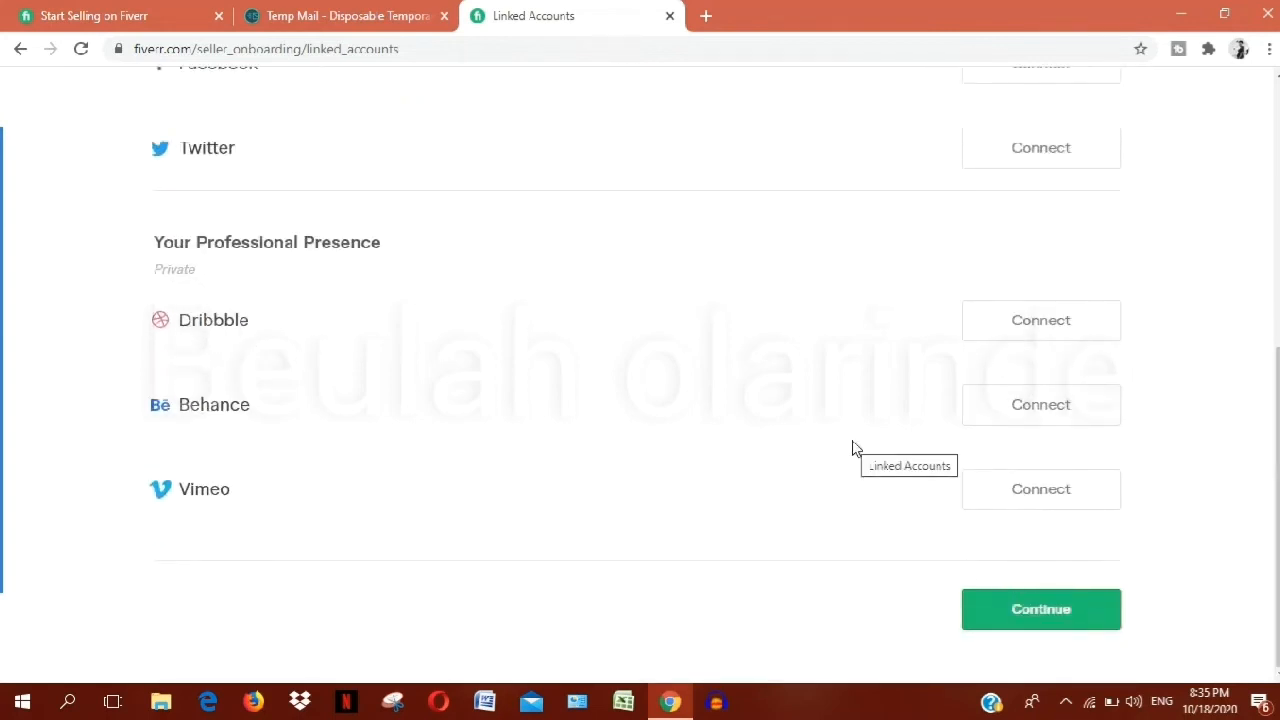
pyautogui.click(1018, 598)
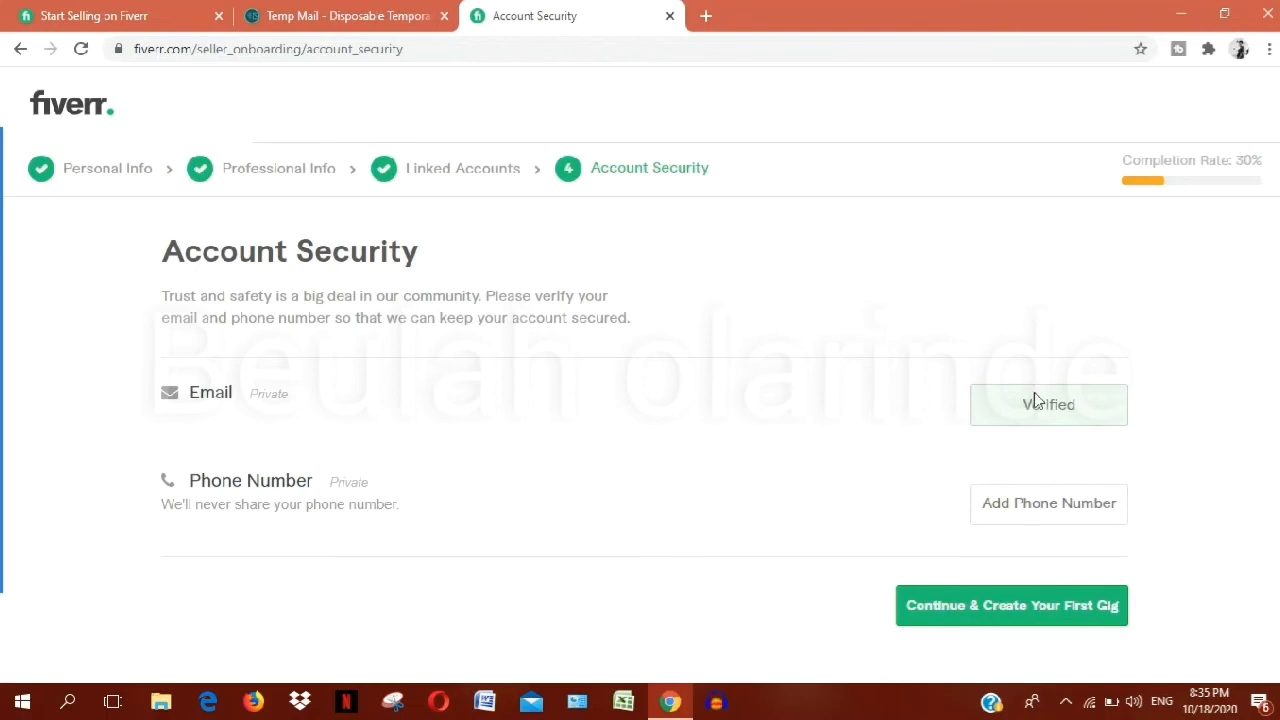
# - Enter a Nigeria (+234) phone number for verification and request the code by SMS
pyautogui.click(1077, 503)
pyautogui.click(1063, 505)
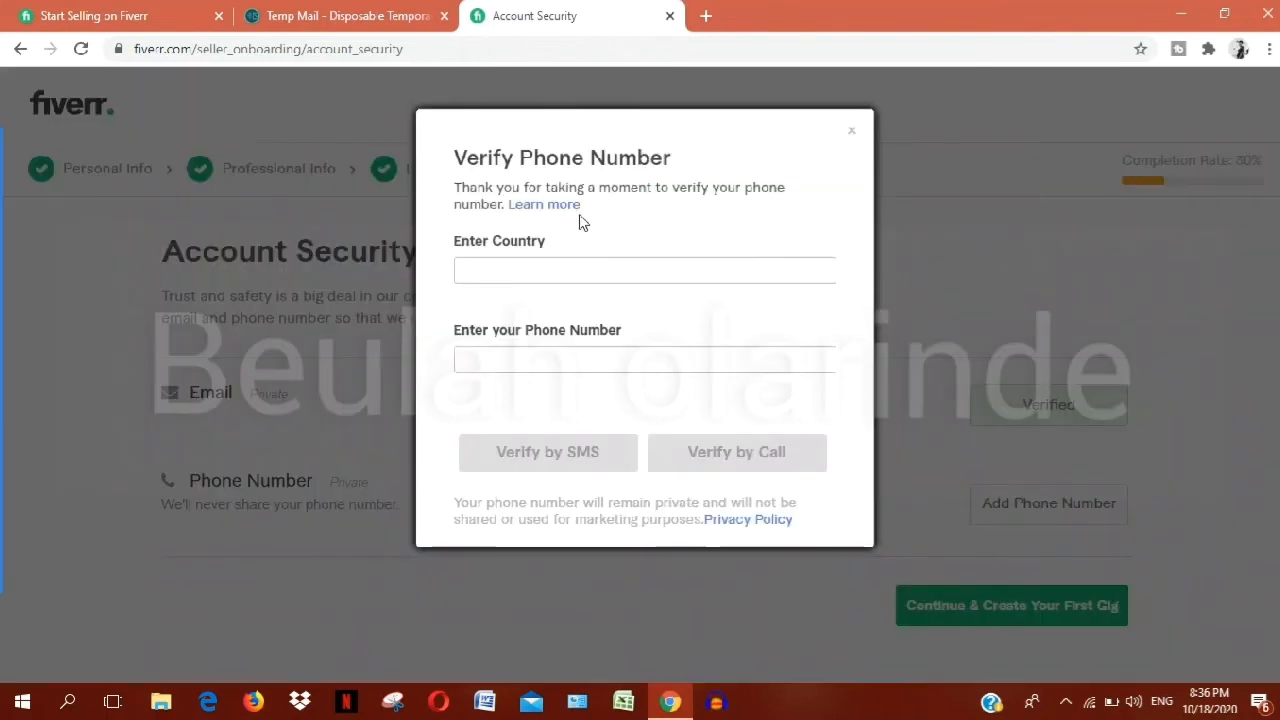
pyautogui.click(512, 264)
pyautogui.click(484, 304)
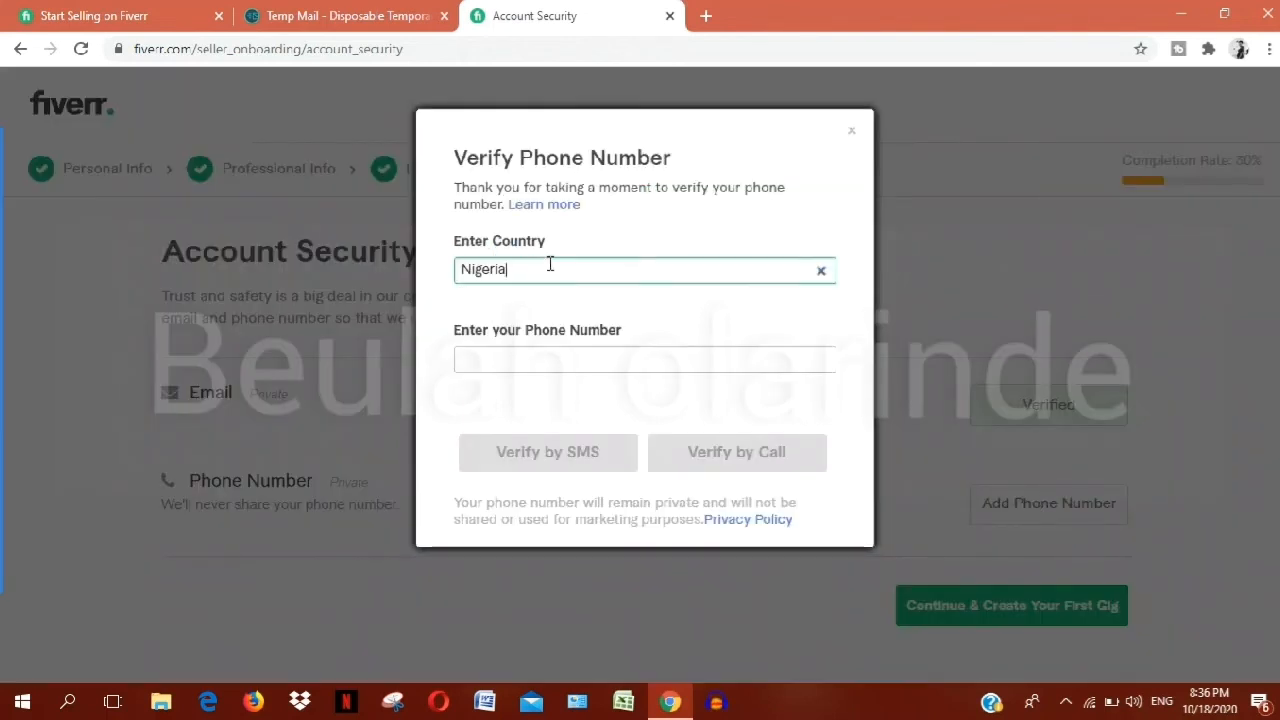
pyautogui.click(549, 358)
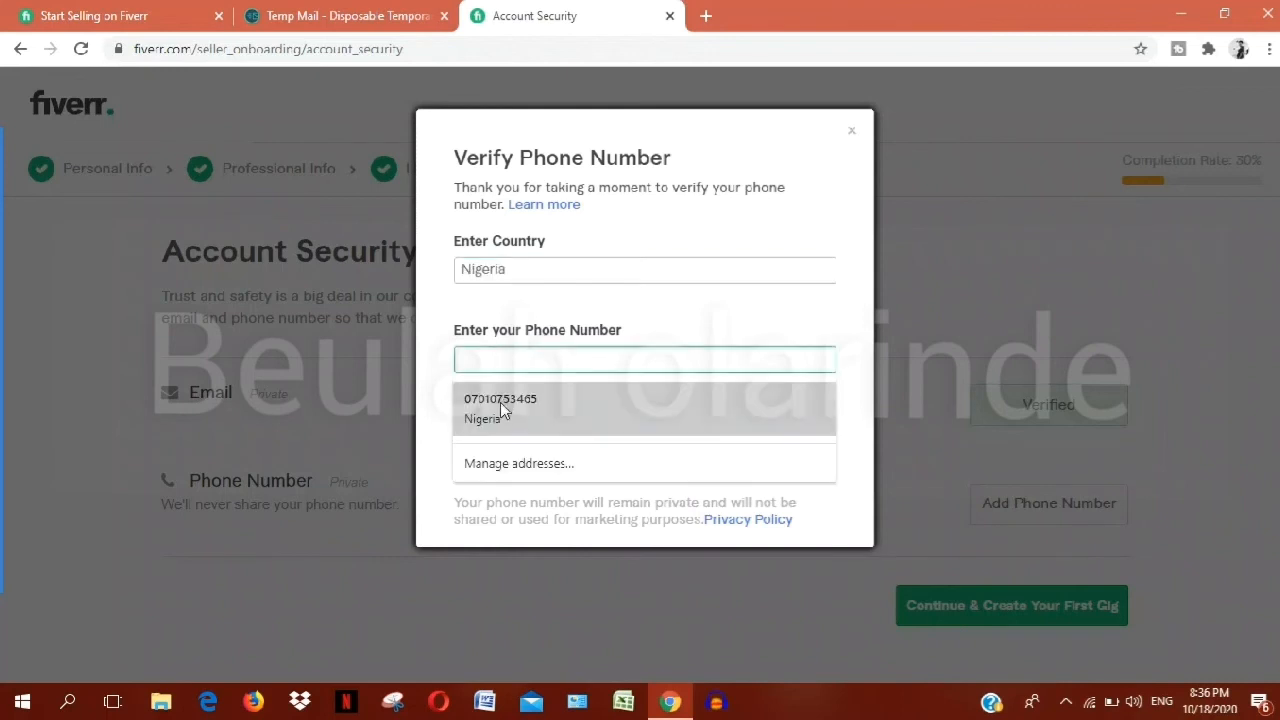
pyautogui.click(500, 405)
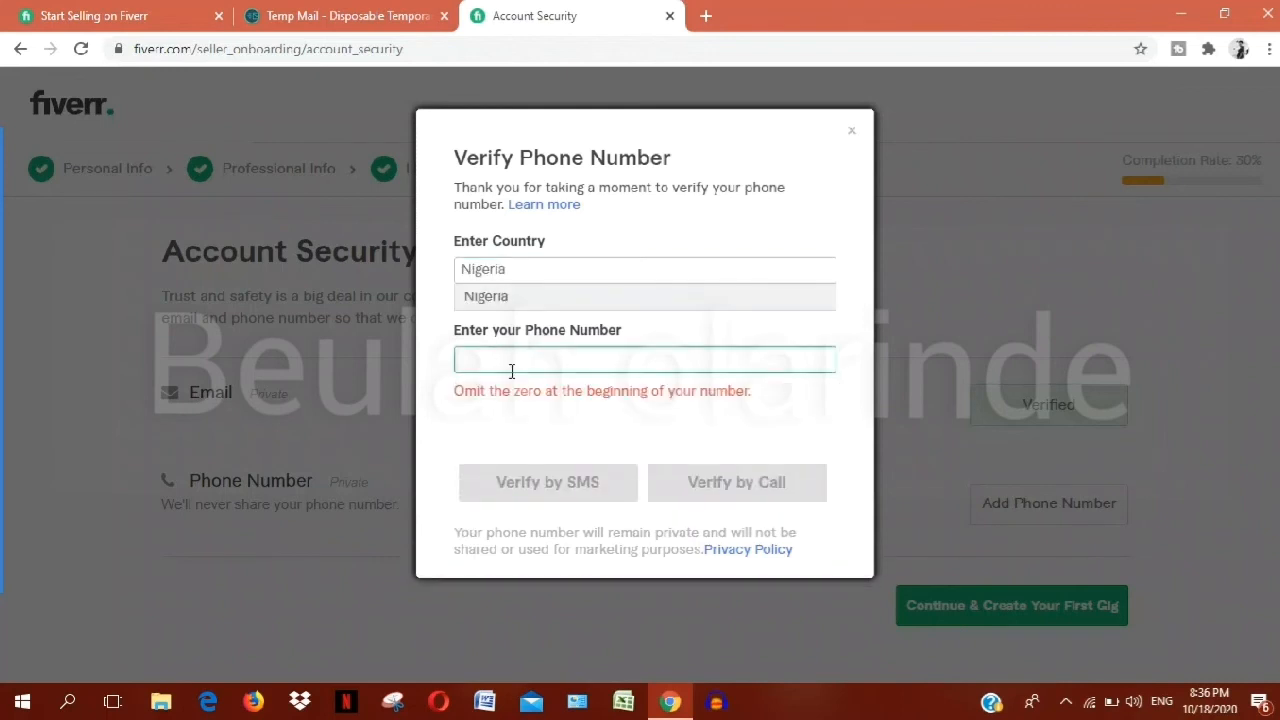
pyautogui.write('9031')
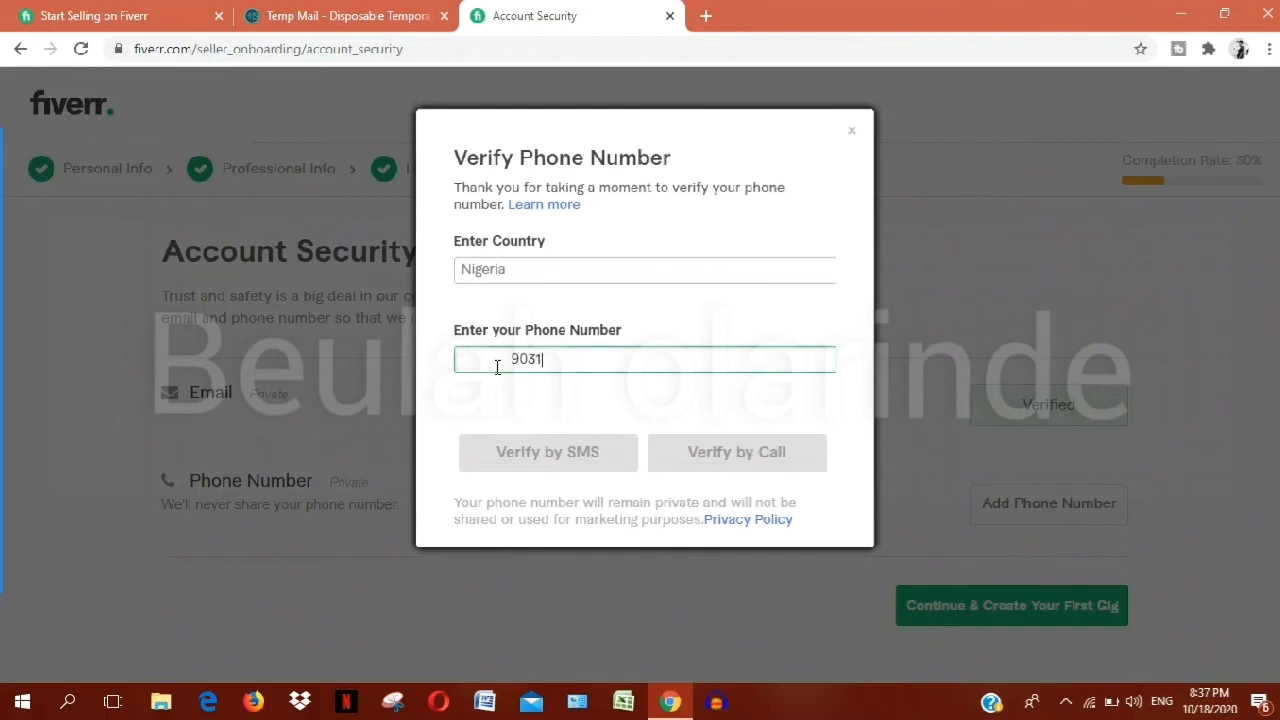
pyautogui.write('602')
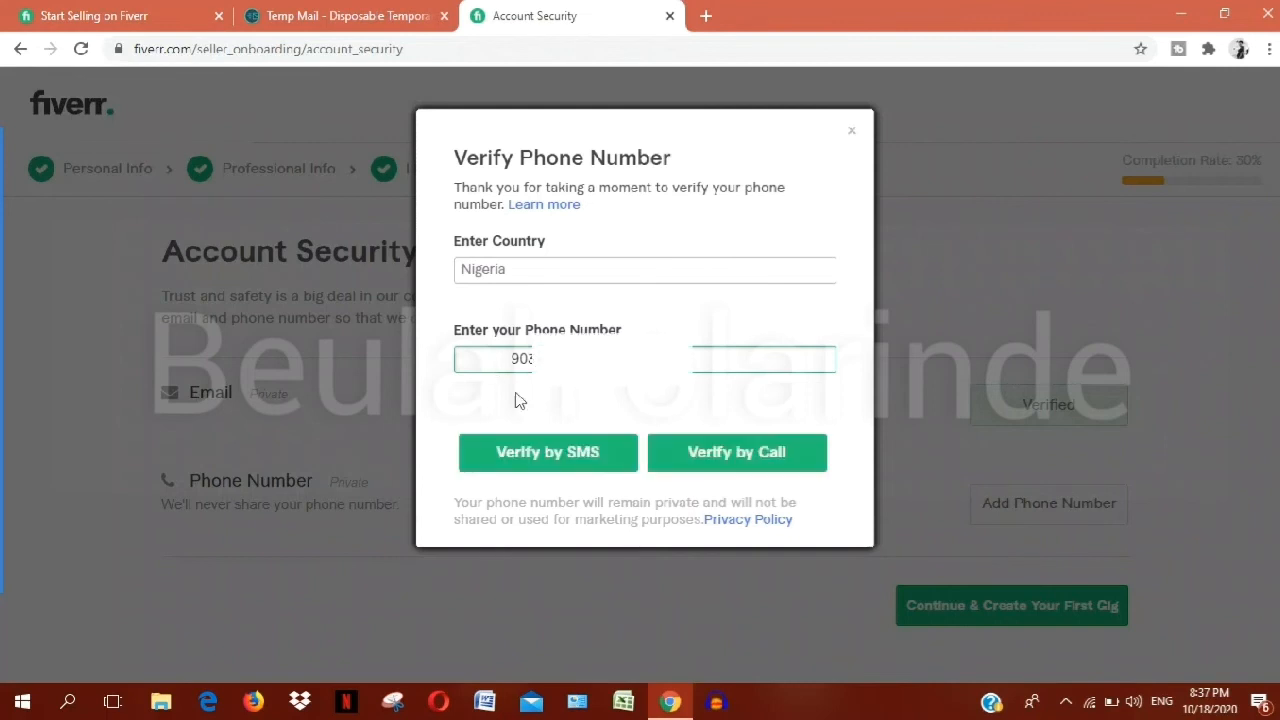
pyautogui.click(553, 450)
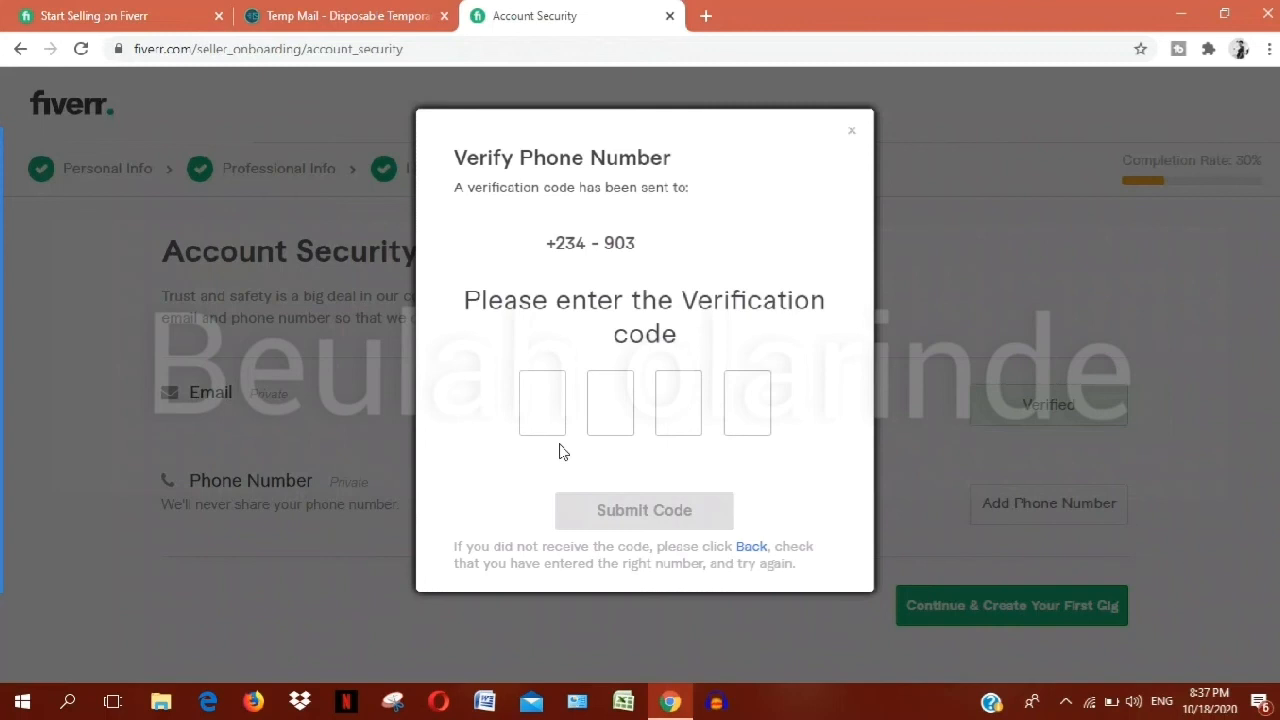
# - Enter and submit the four-digit SMS verification code, then dismiss the confirmation
pyautogui.click(530, 388)
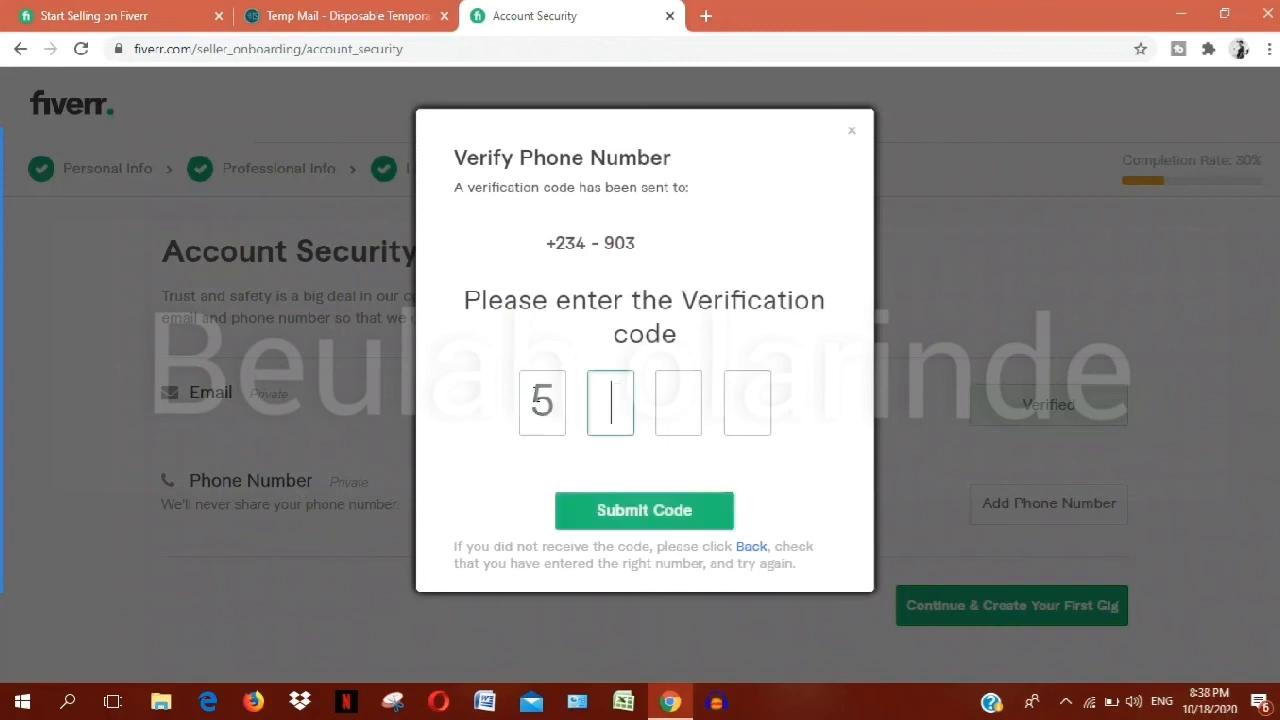
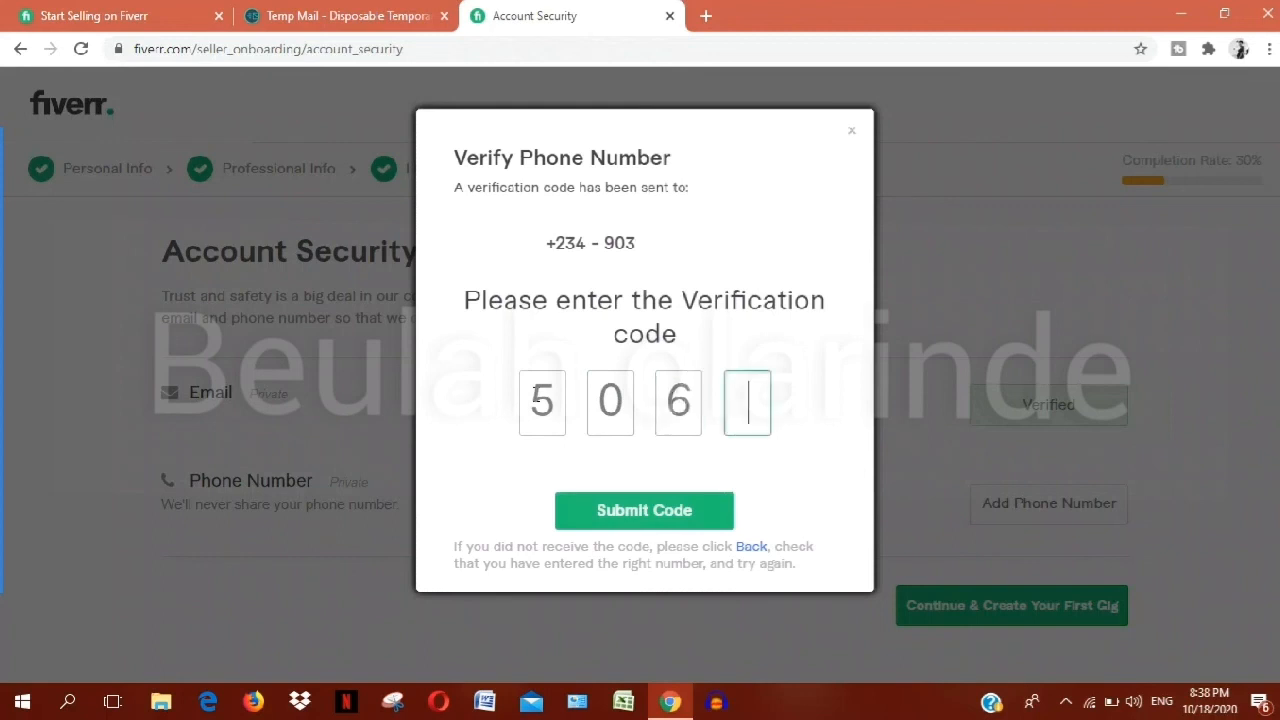
pyautogui.click(608, 512)
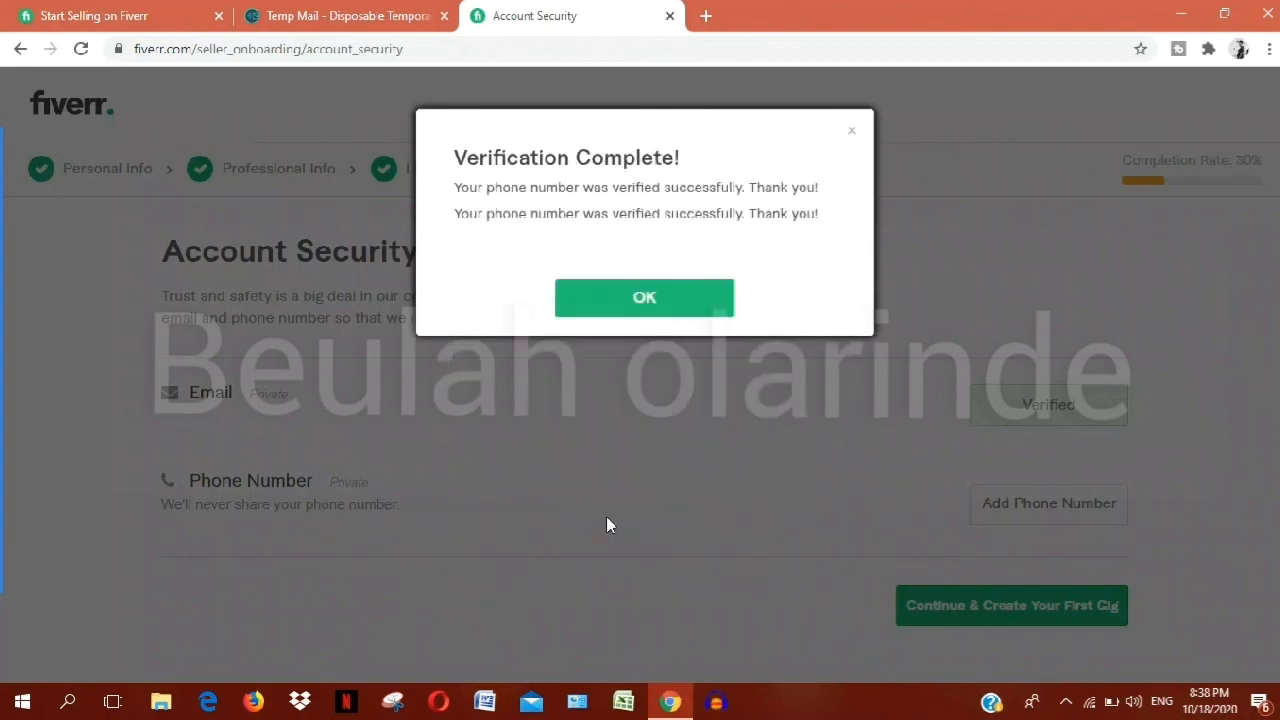
pyautogui.click(623, 292)
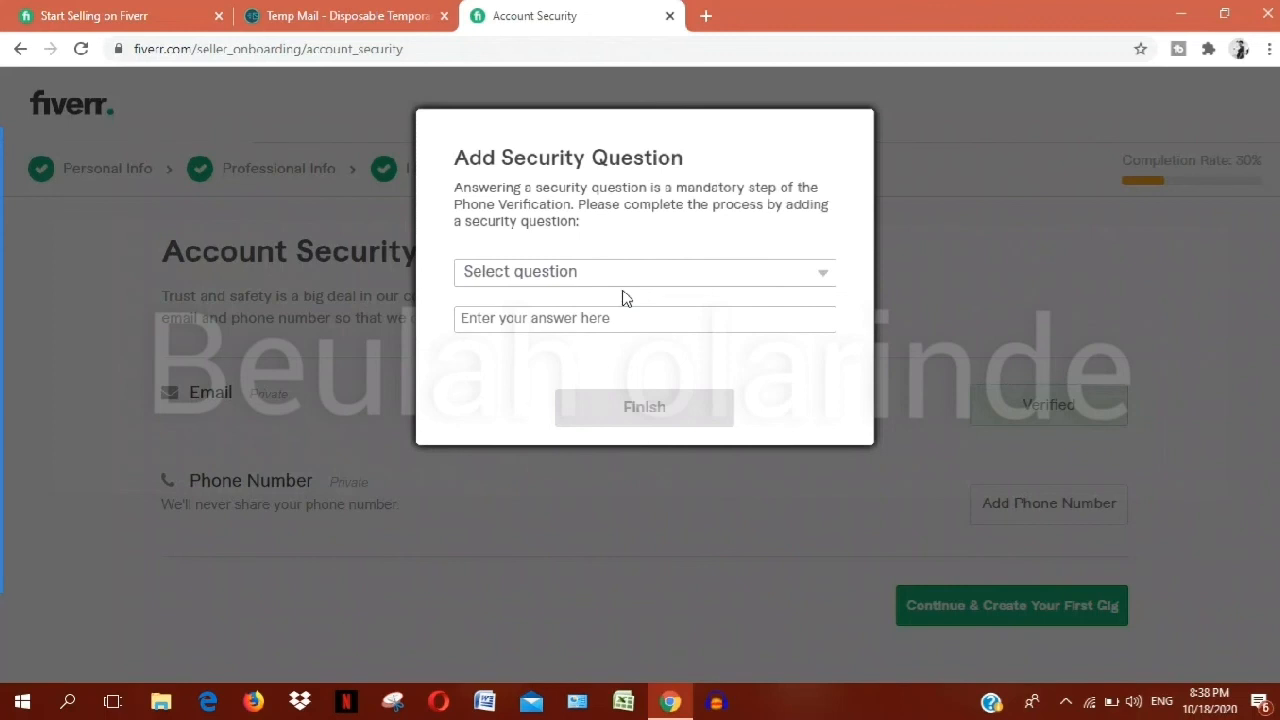
# - Set the security question 'What was the name of your first pet?' with its answer
pyautogui.click(578, 273)
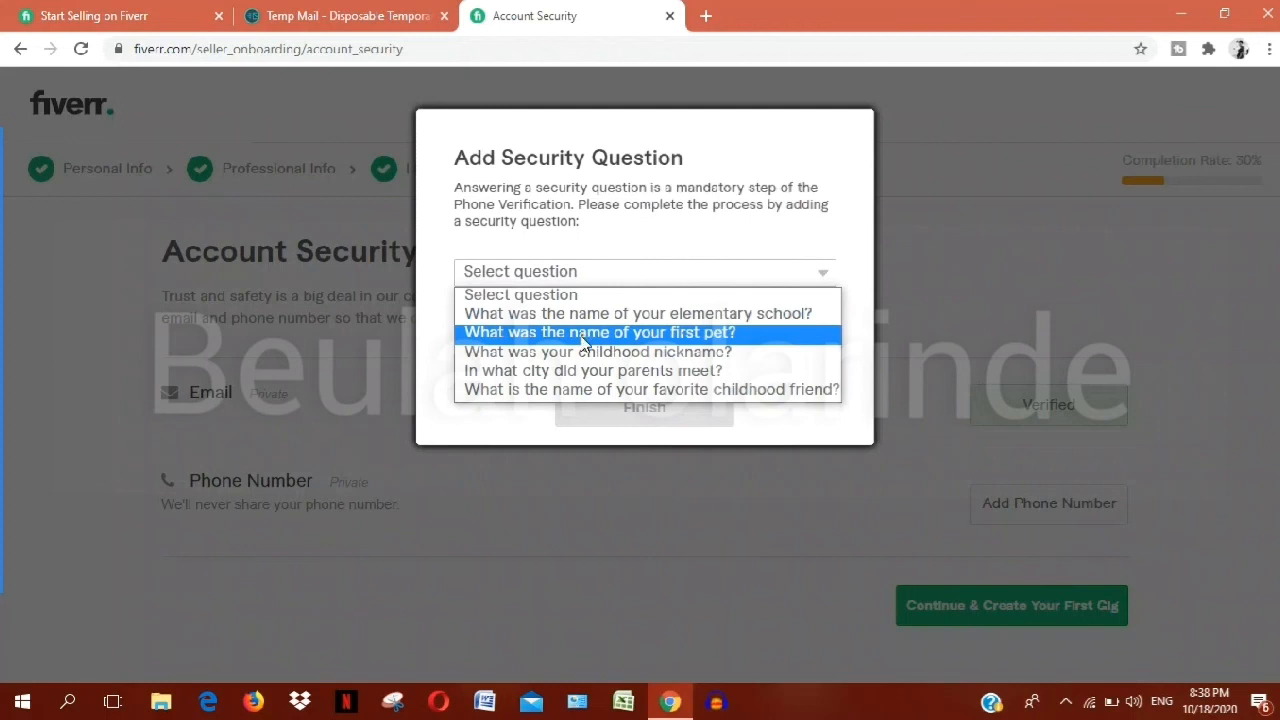
pyautogui.click(585, 340)
pyautogui.click(571, 316)
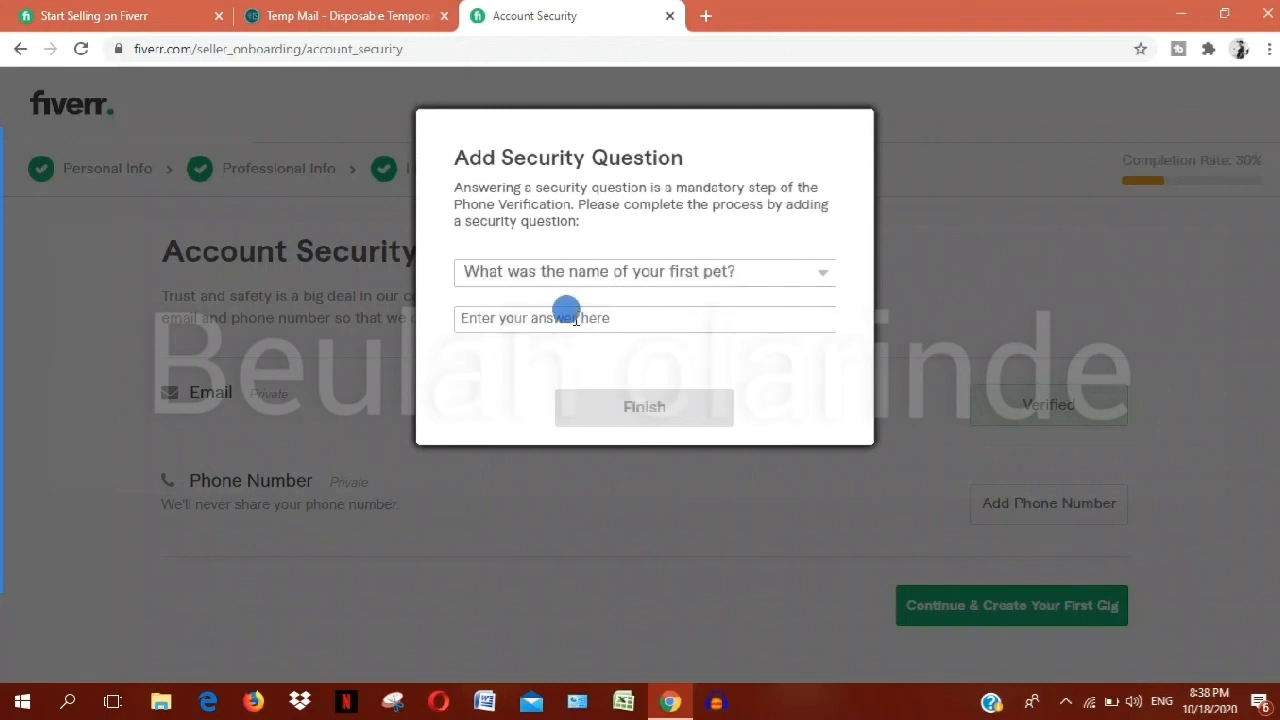
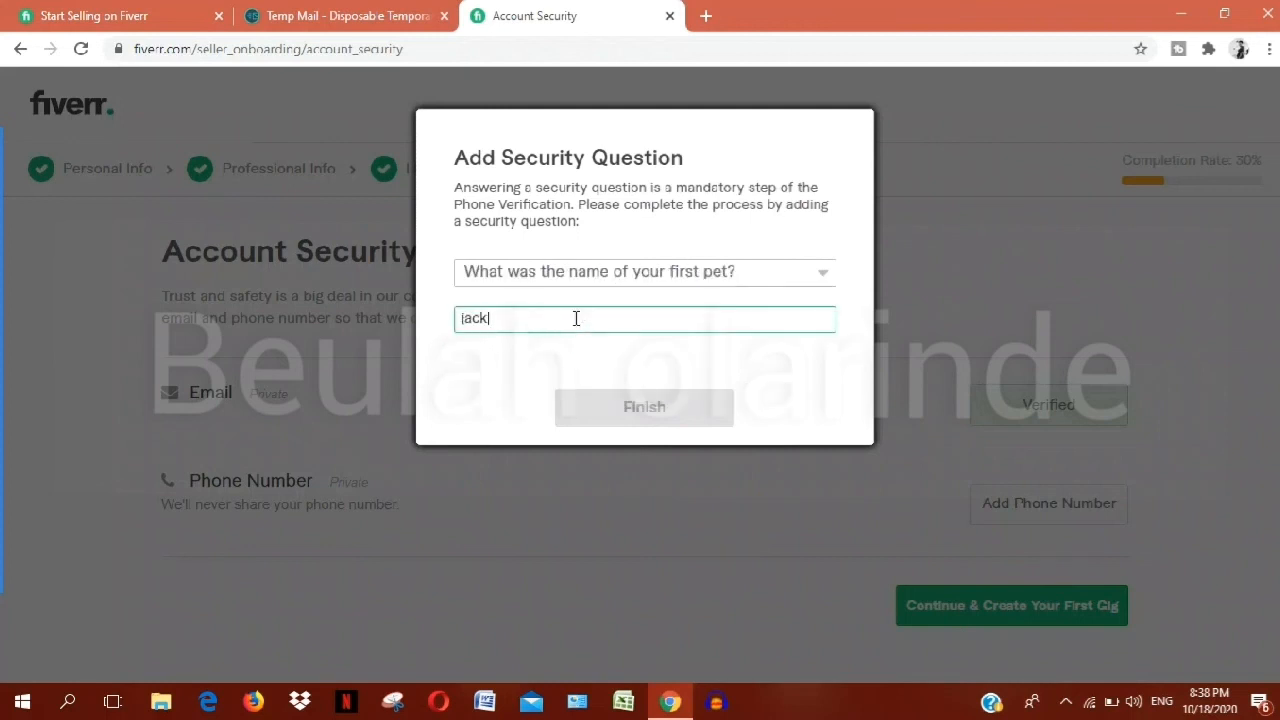
pyautogui.click(634, 416)
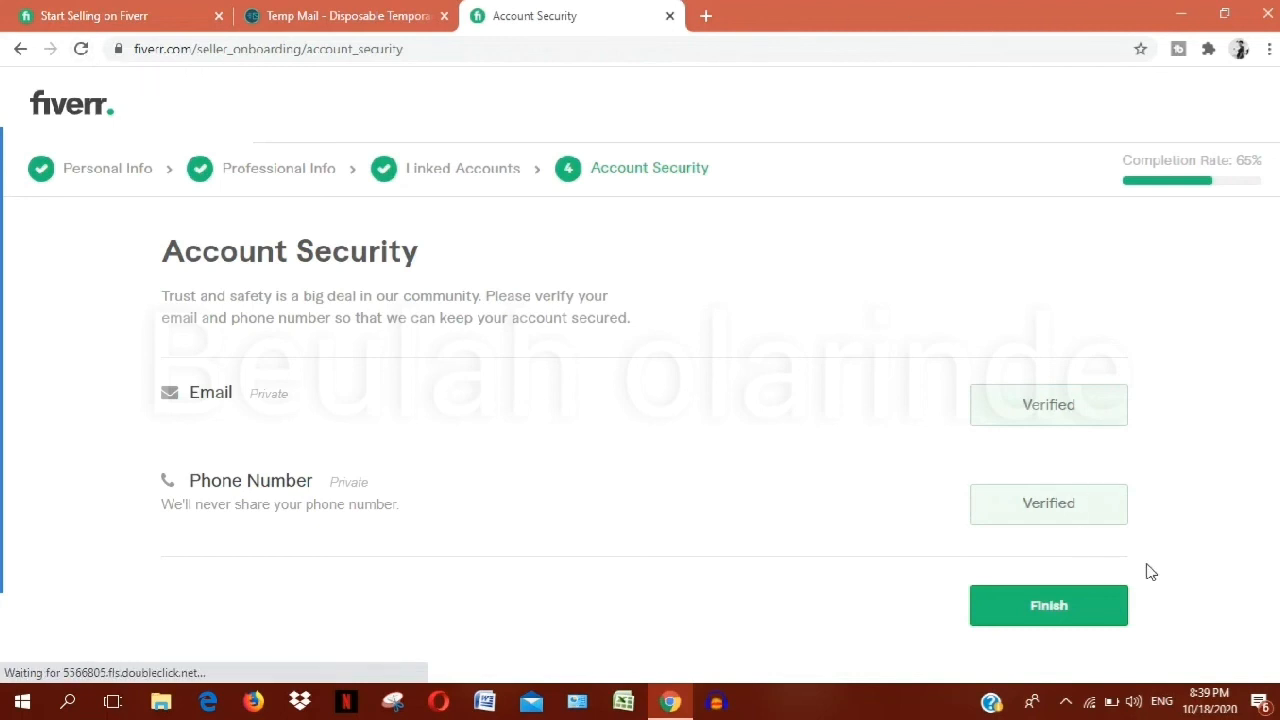
# - Finish the Account Security step and close the All Done! dialog
pyautogui.click(1096, 603)
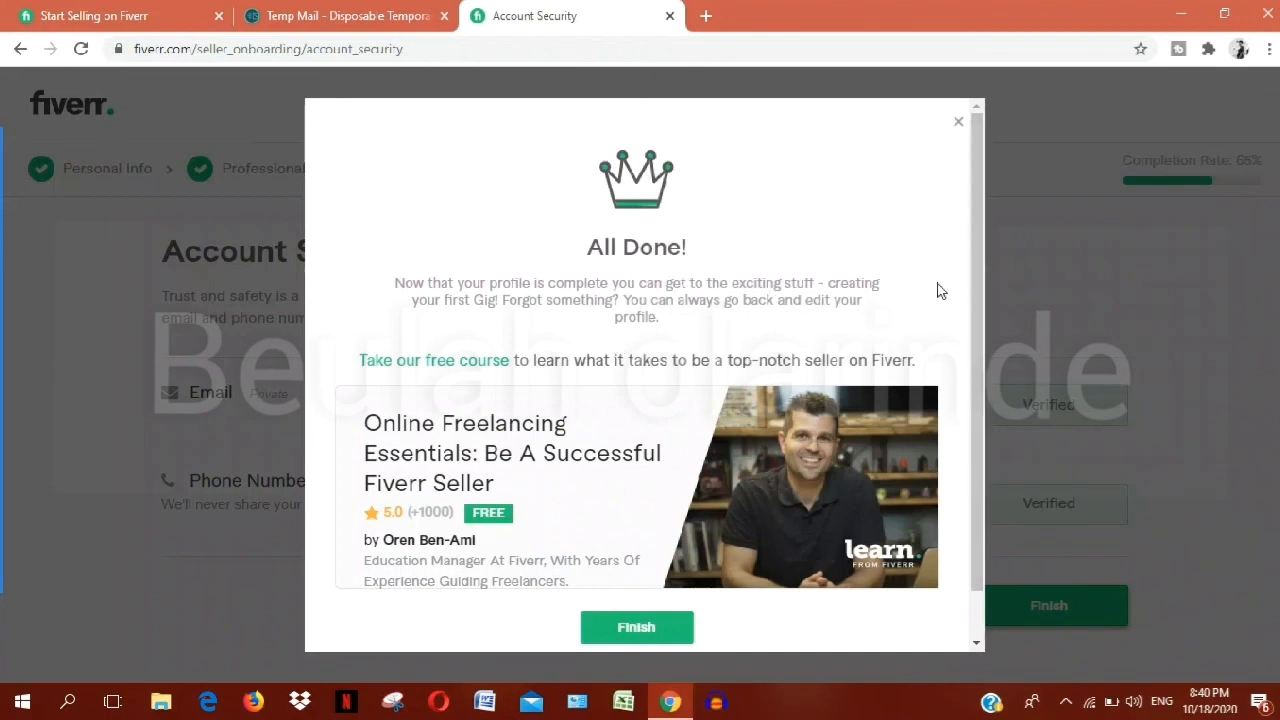
pyautogui.moveTo(976, 284); pyautogui.dragTo(978, 357)
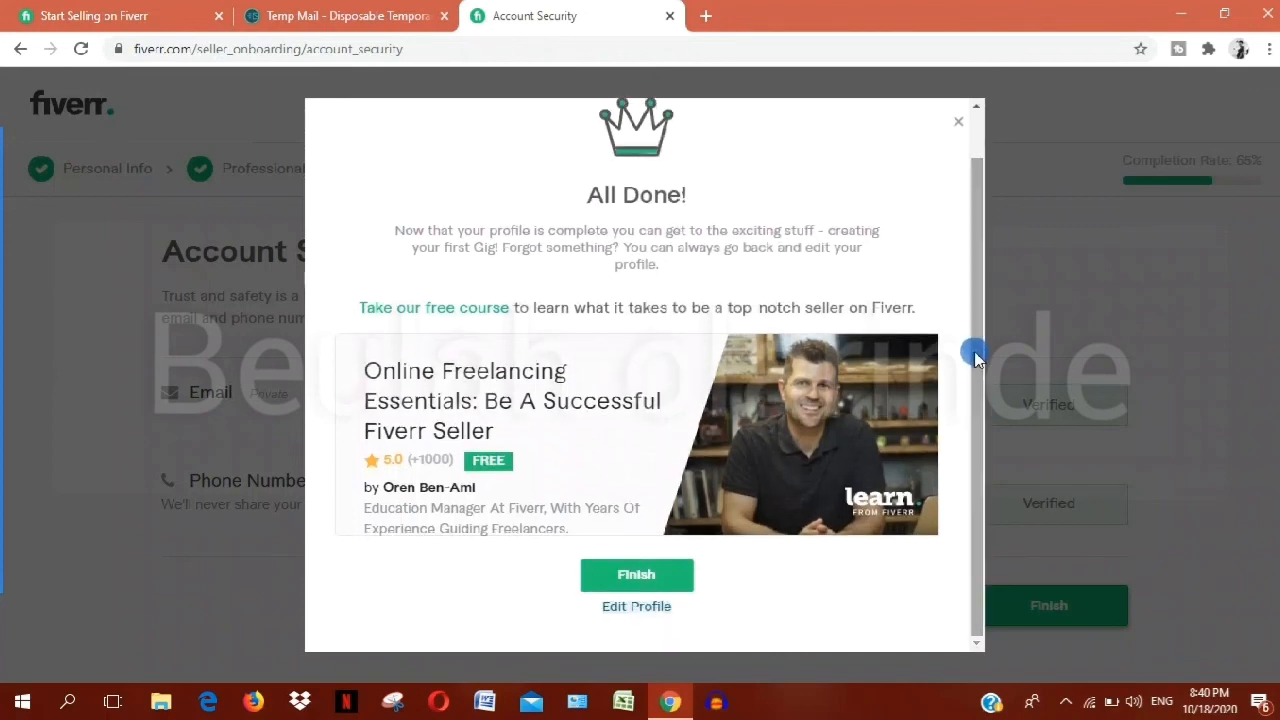
pyautogui.click(643, 585)
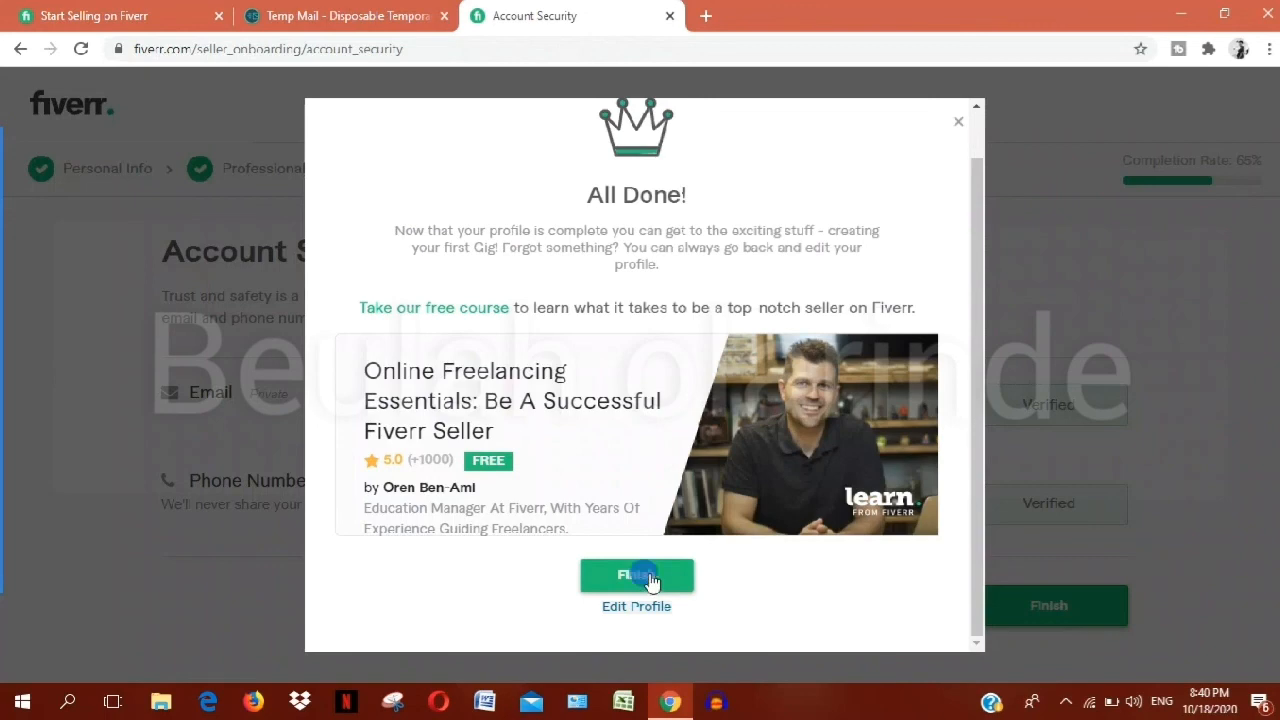